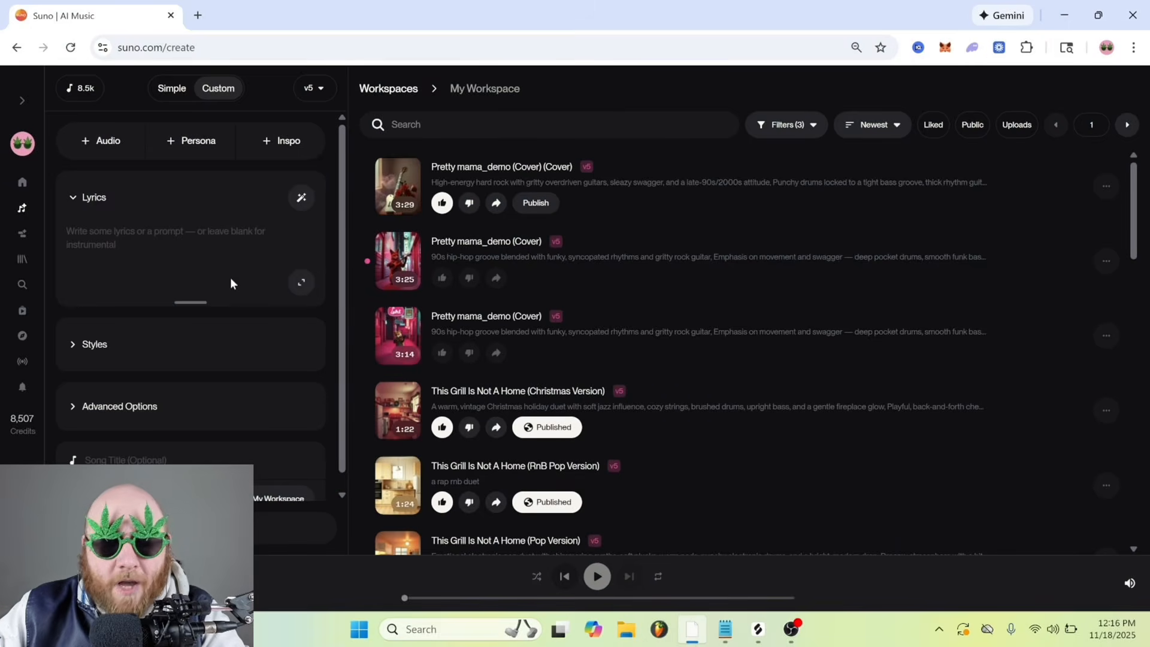
# Upload the Suno Beat_Dm_145bpm audio to the library and open it in Studio
pyautogui.click(112, 144)
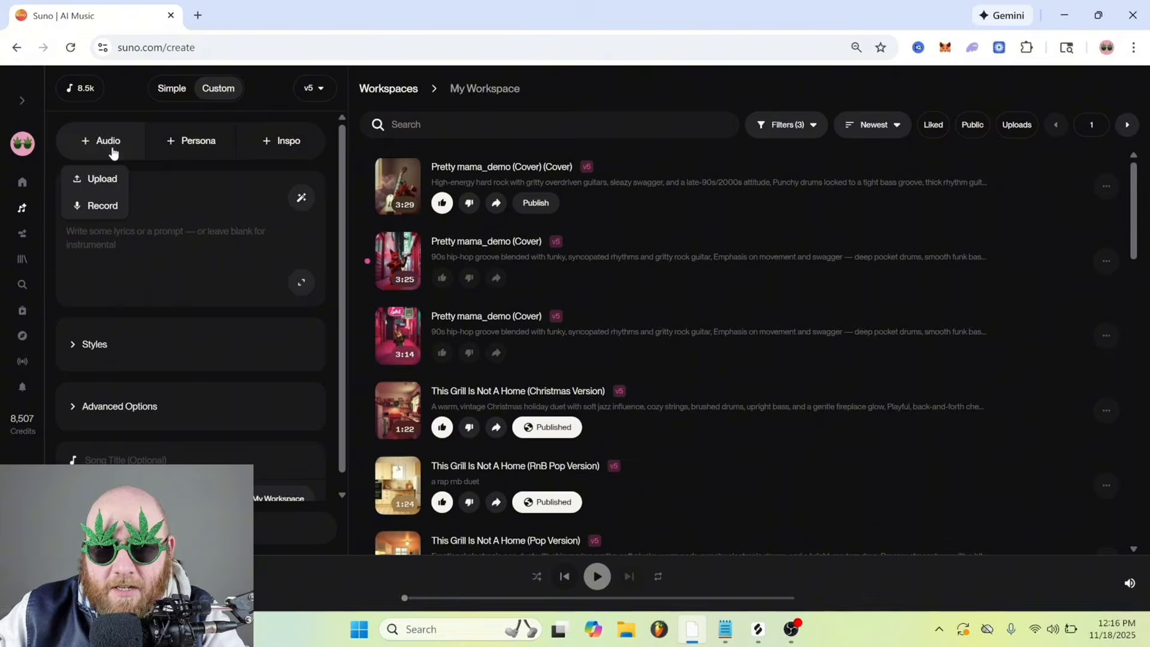
pyautogui.click(113, 179)
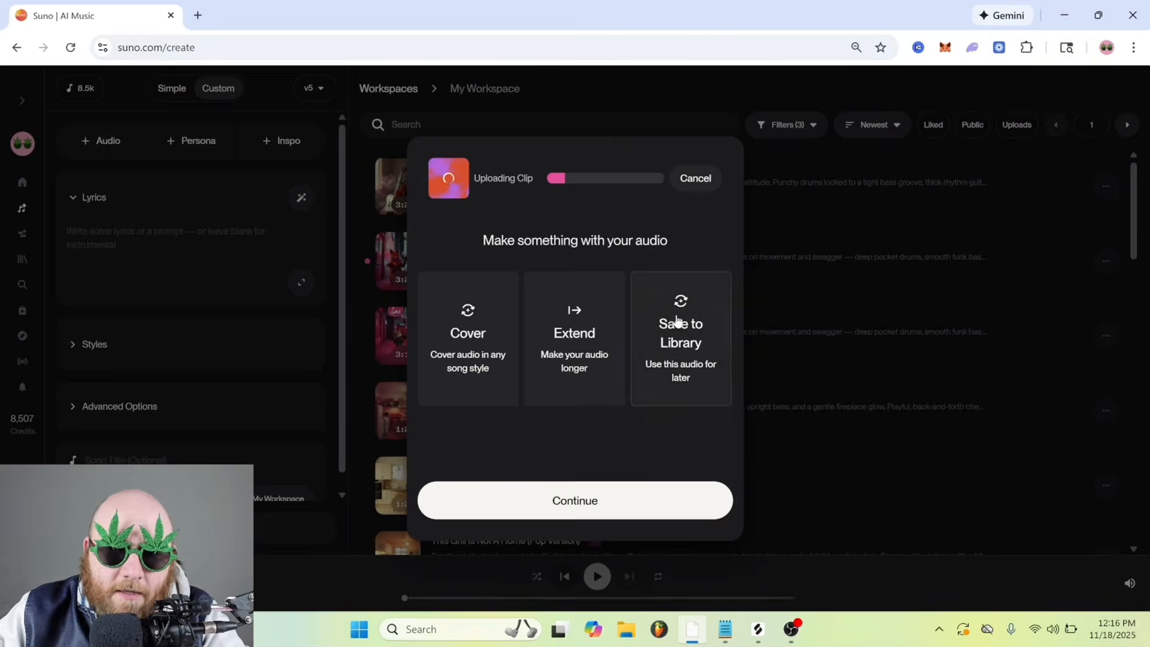
pyautogui.click(634, 501)
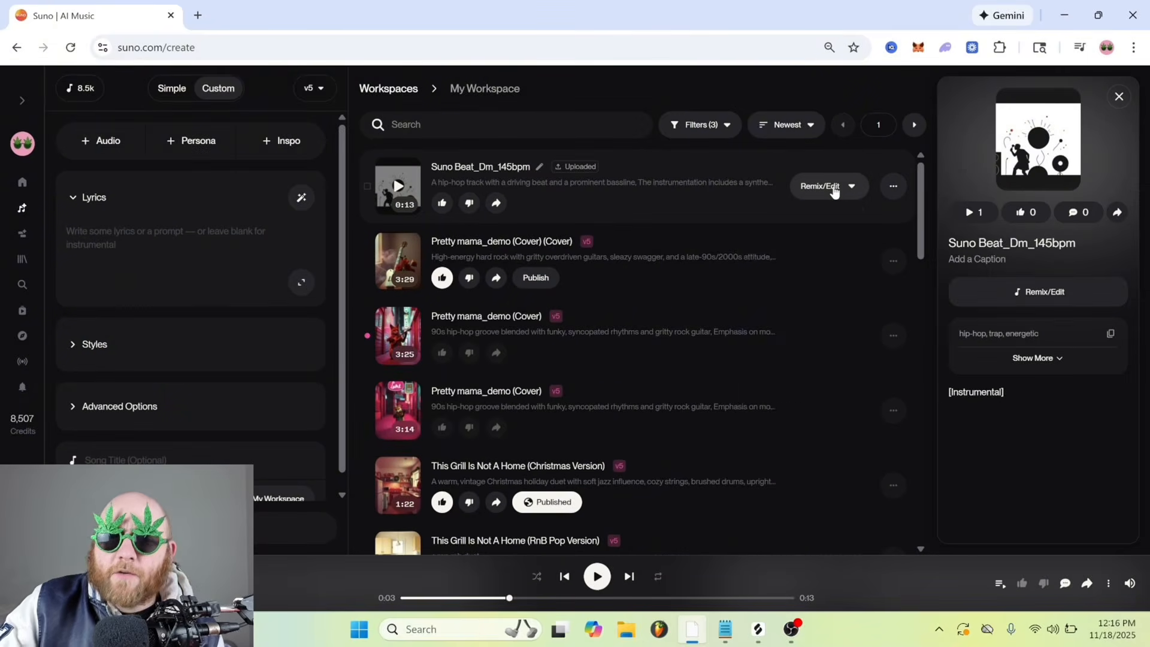
pyautogui.click(834, 190)
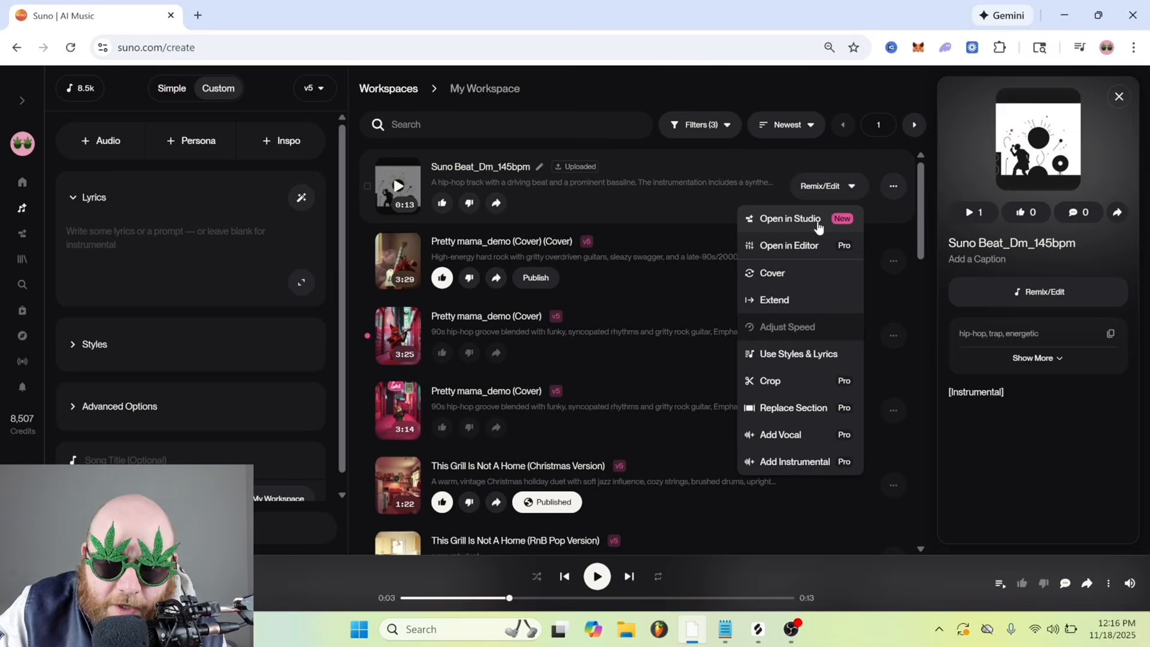
pyautogui.click(819, 219)
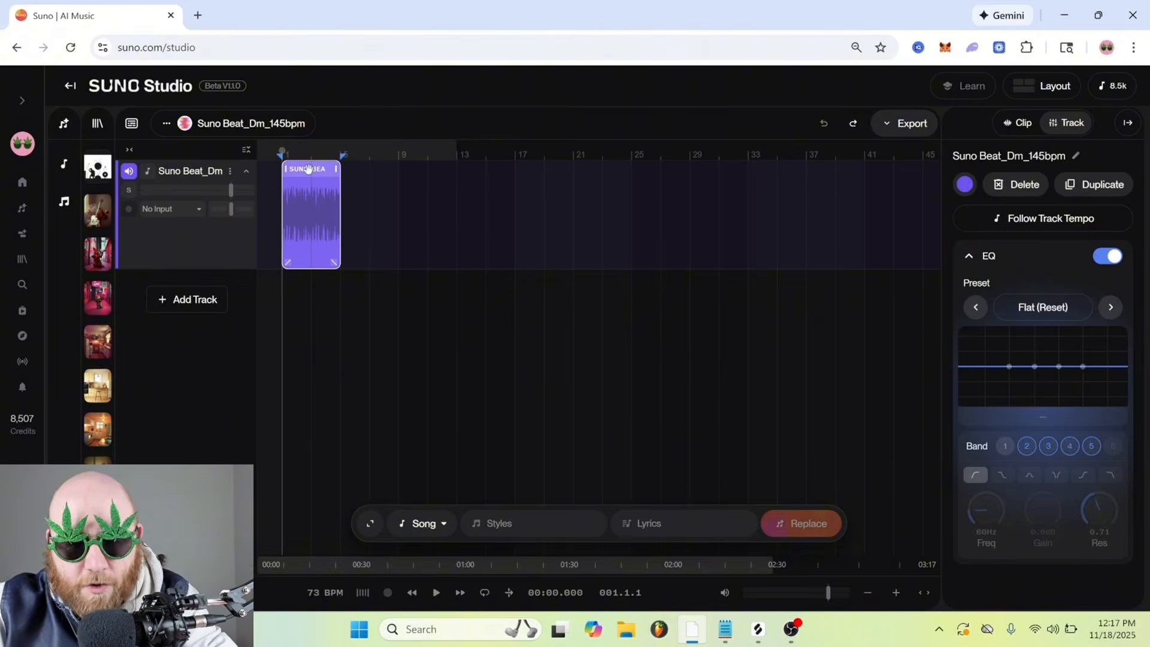
# Duplicate the beat clip end to end along its track until the beat spans about 108 bars
pyautogui.hotkey('ctrl', 'd')
pyautogui.hotkey('ctrl', 'd')
pyautogui.hotkey('ctrl', 'd')
pyautogui.hotkey('ctrl', 'd')
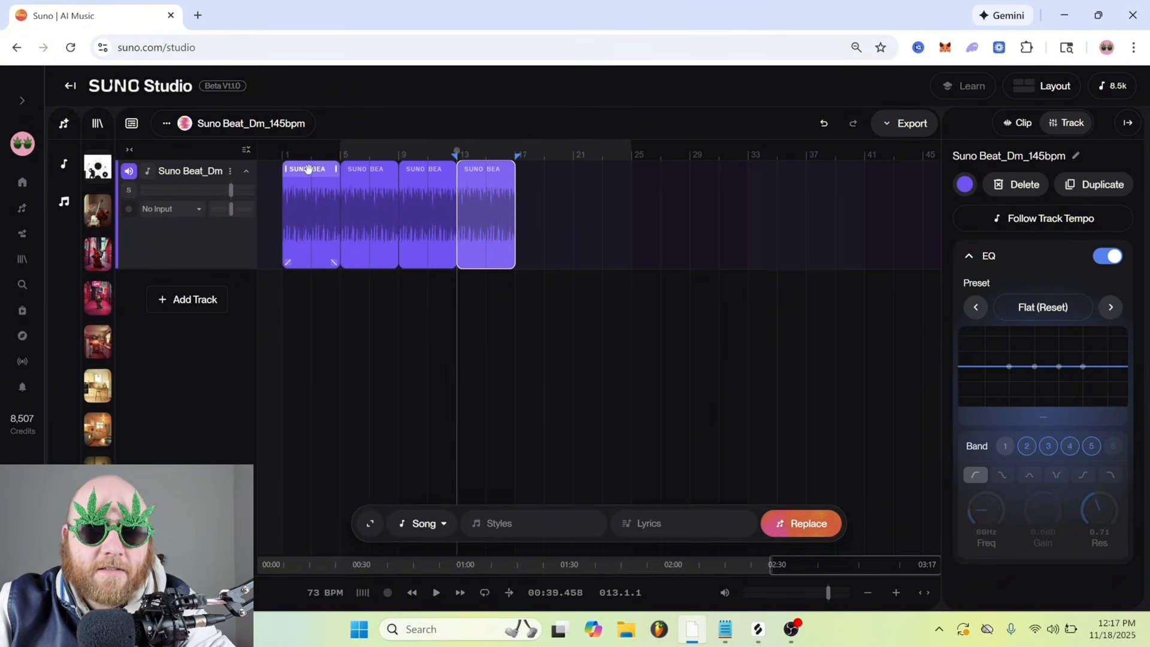
pyautogui.hotkey('ctrl', 'd')
pyautogui.hotkey('ctrl', 'd')
pyautogui.hotkey('ctrl', 'd')
pyautogui.hotkey('ctrl', 'd')
pyautogui.hotkey('ctrl', 'd')
pyautogui.hotkey('ctrl', 'd')
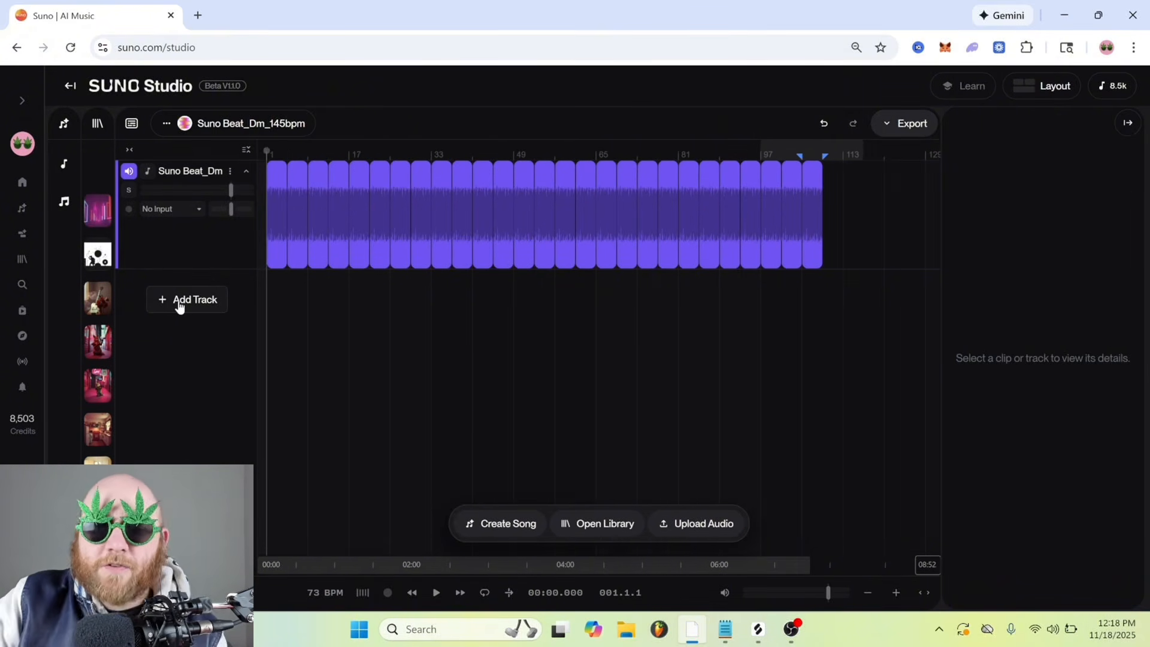
# Generate an autotune rap Vocals part on a new track spanning the full length of the beat
pyautogui.click(179, 302)
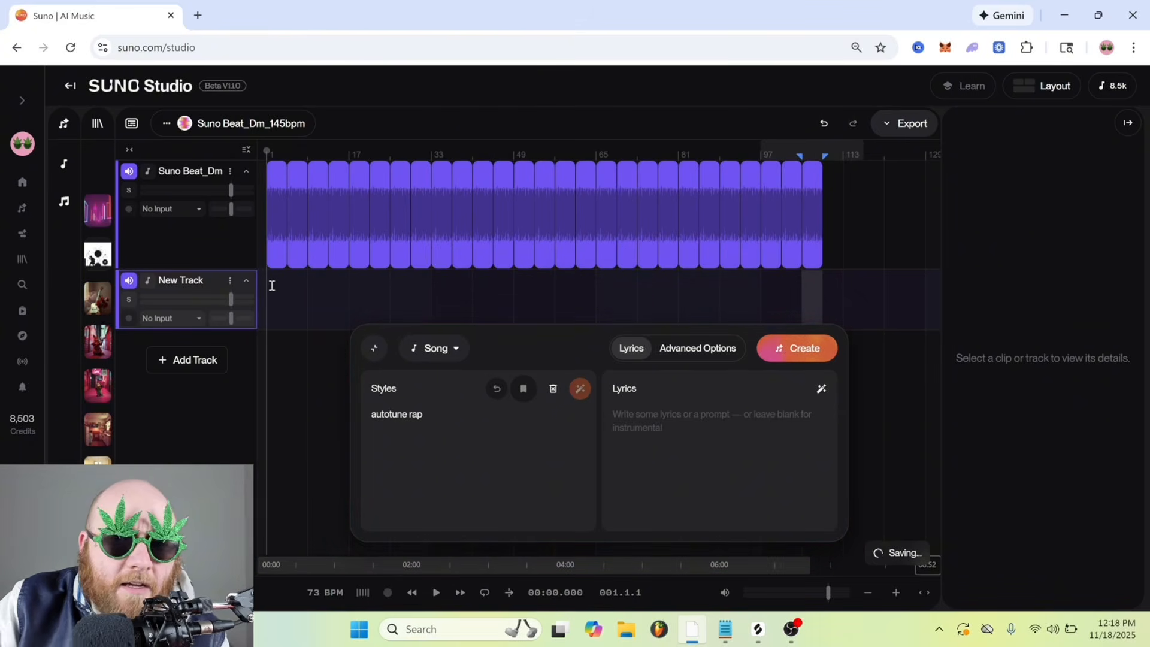
pyautogui.moveTo(271, 285); pyautogui.dragTo(833, 299)
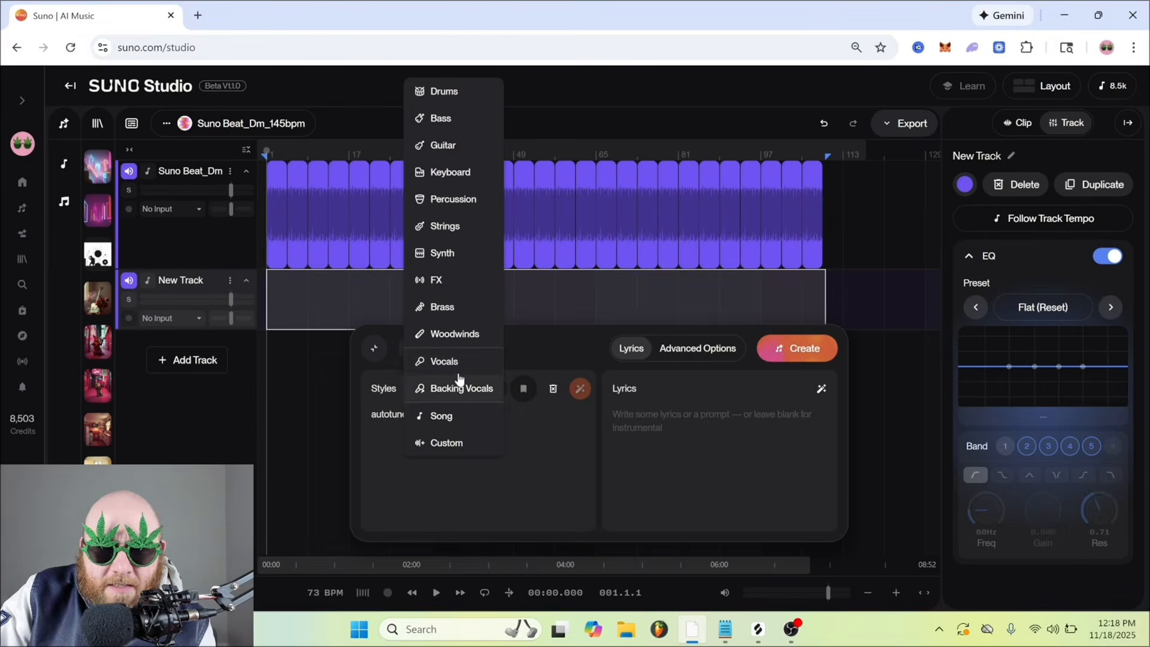
pyautogui.click(458, 365)
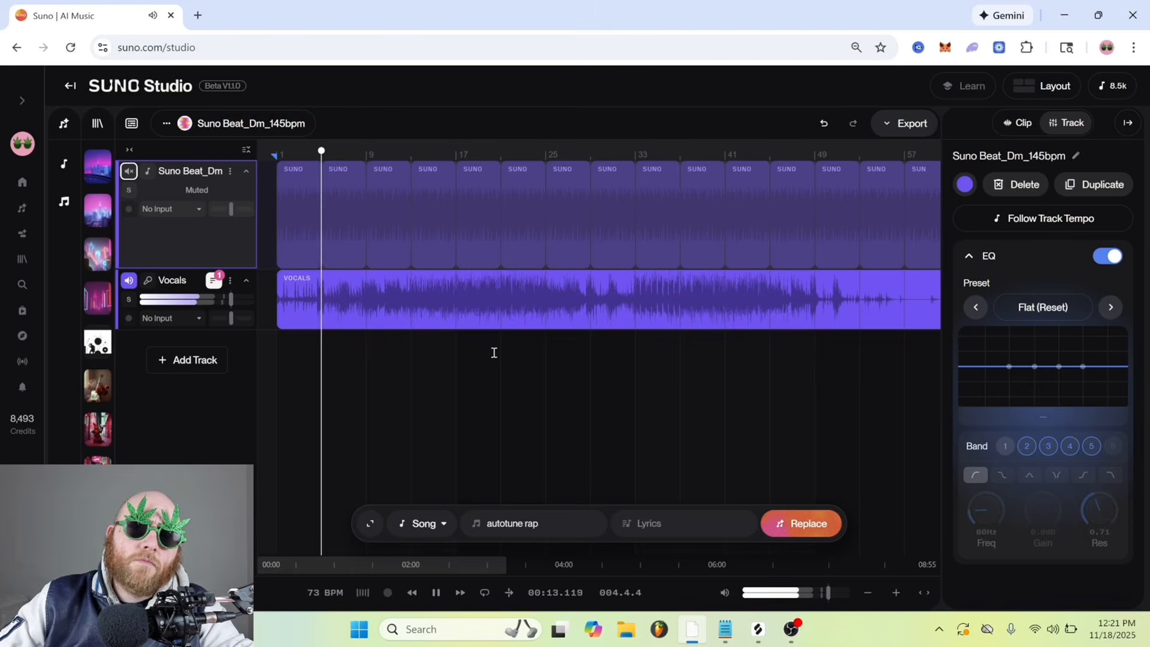
# Show the Vocals track's take lanes, activate Version 2 and unmute the beat track
pyautogui.press('space')
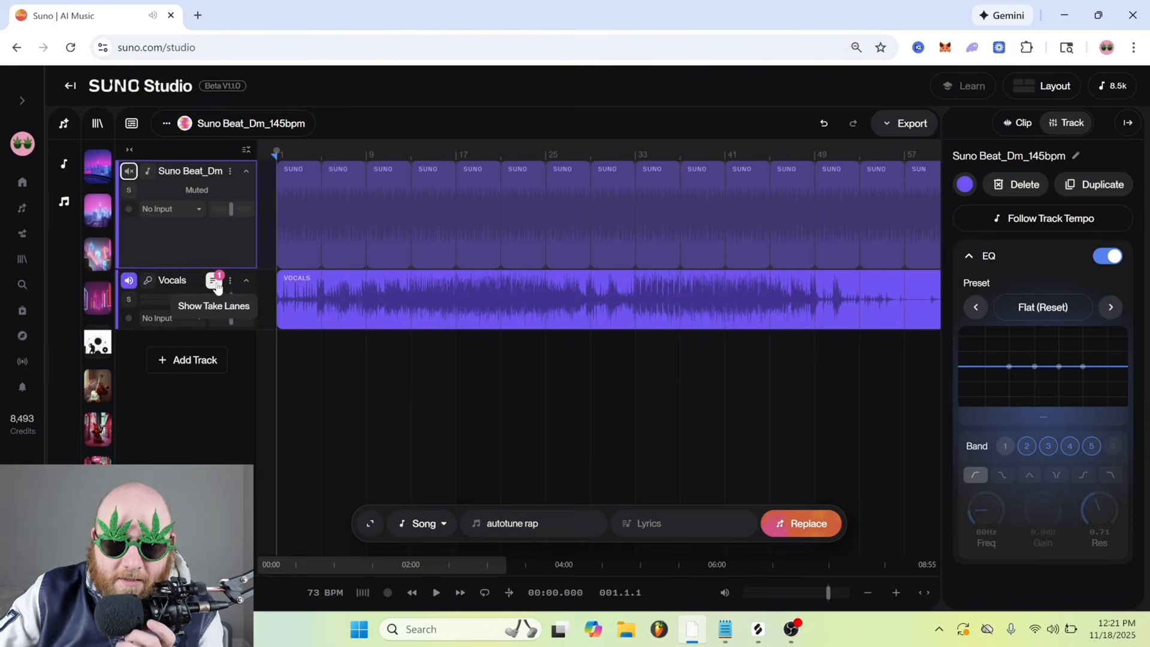
pyautogui.click(214, 282)
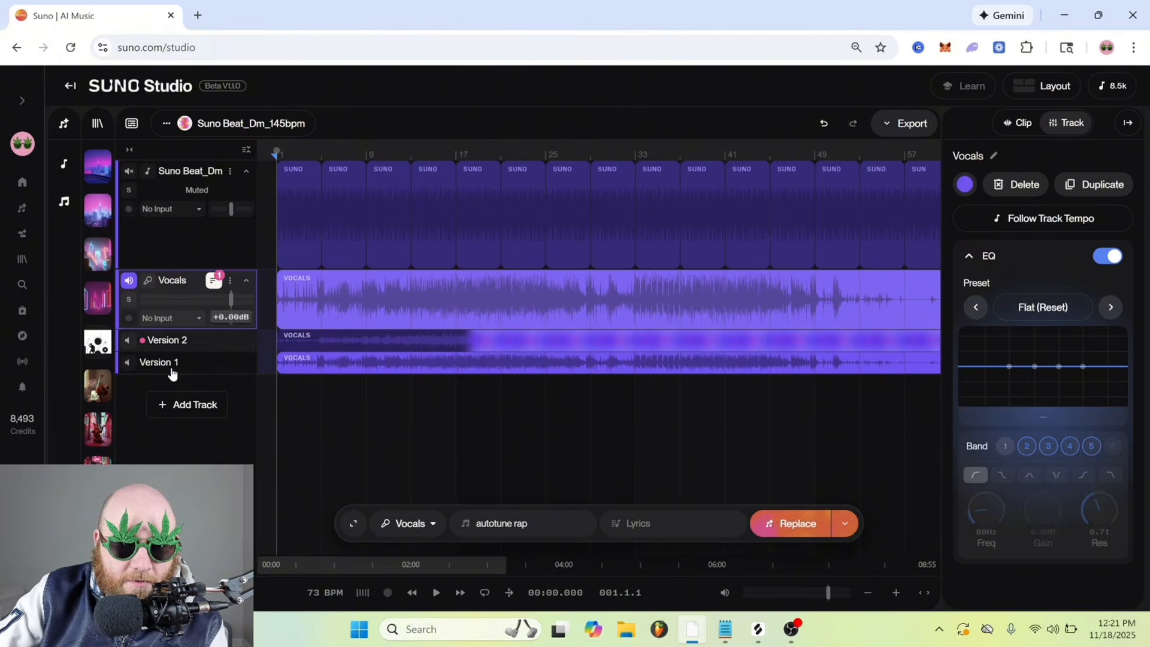
pyautogui.click(147, 340)
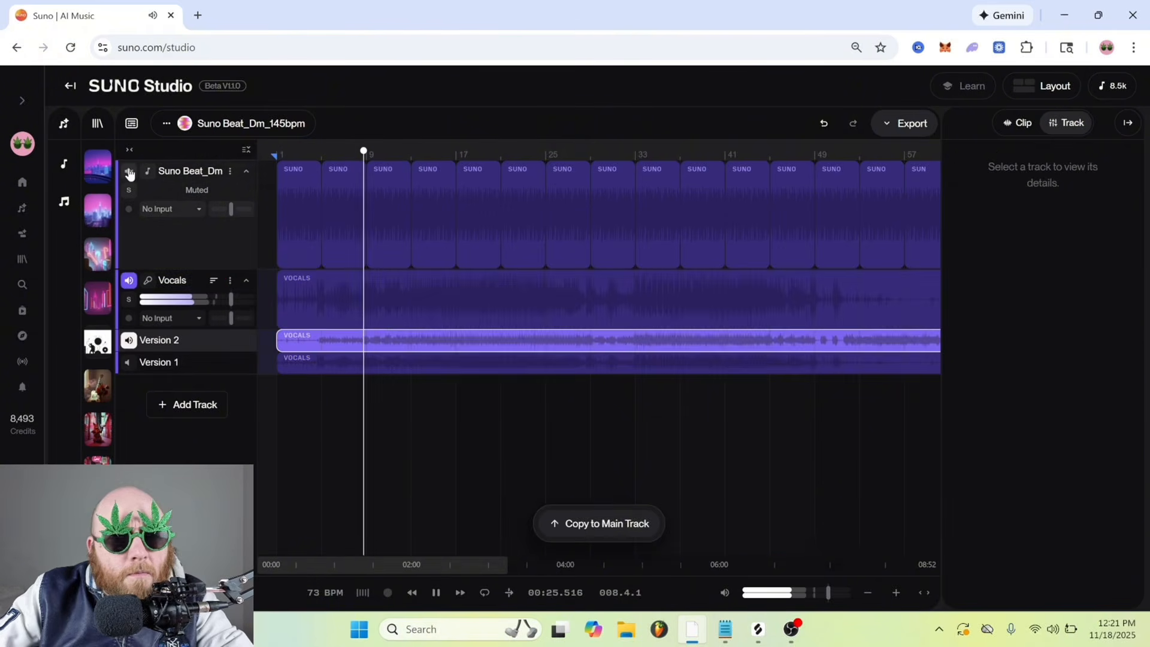
pyautogui.click(129, 173)
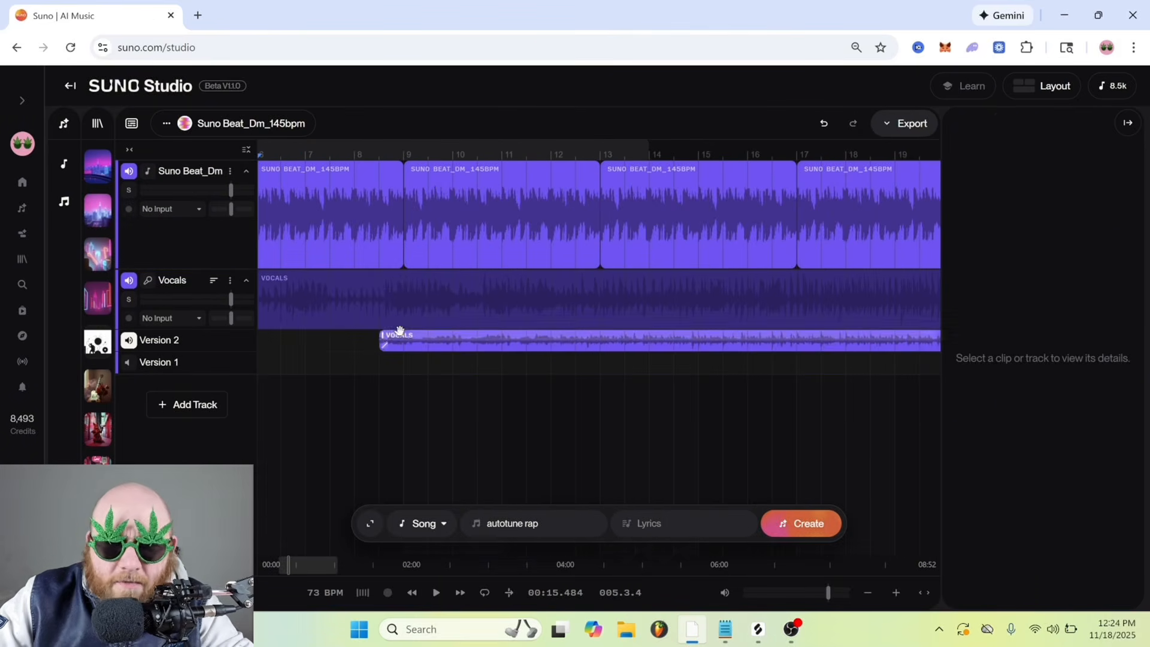
# Add a new track below the vocals and rename it Pad
pyautogui.click(194, 405)
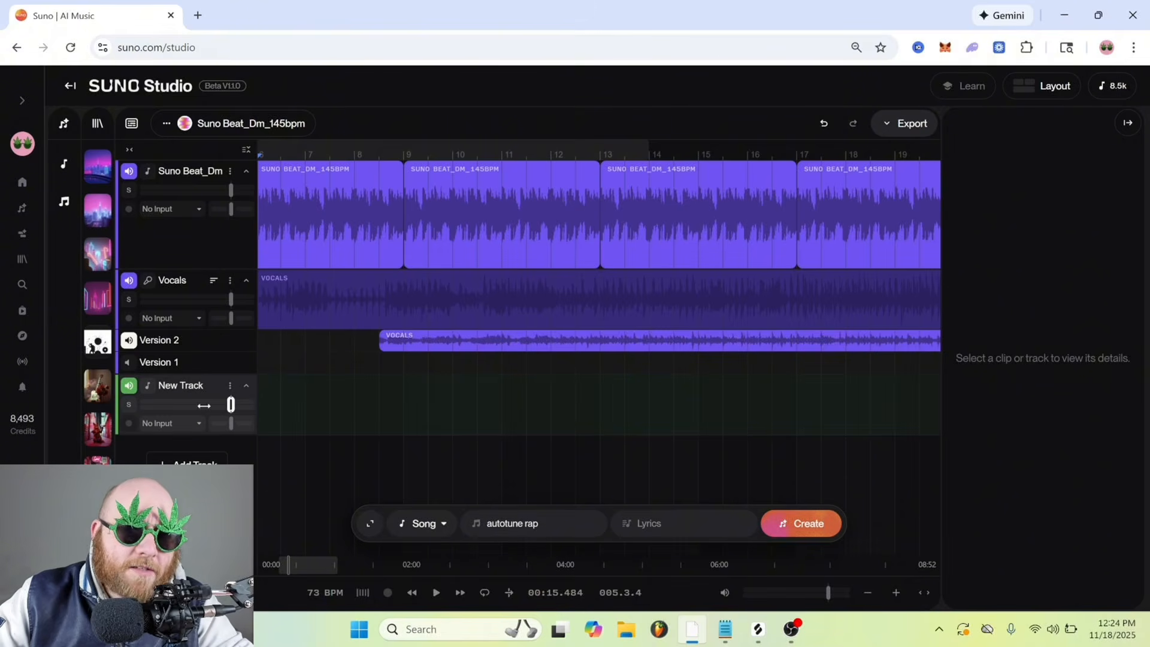
pyautogui.click(194, 389)
pyautogui.click(230, 386)
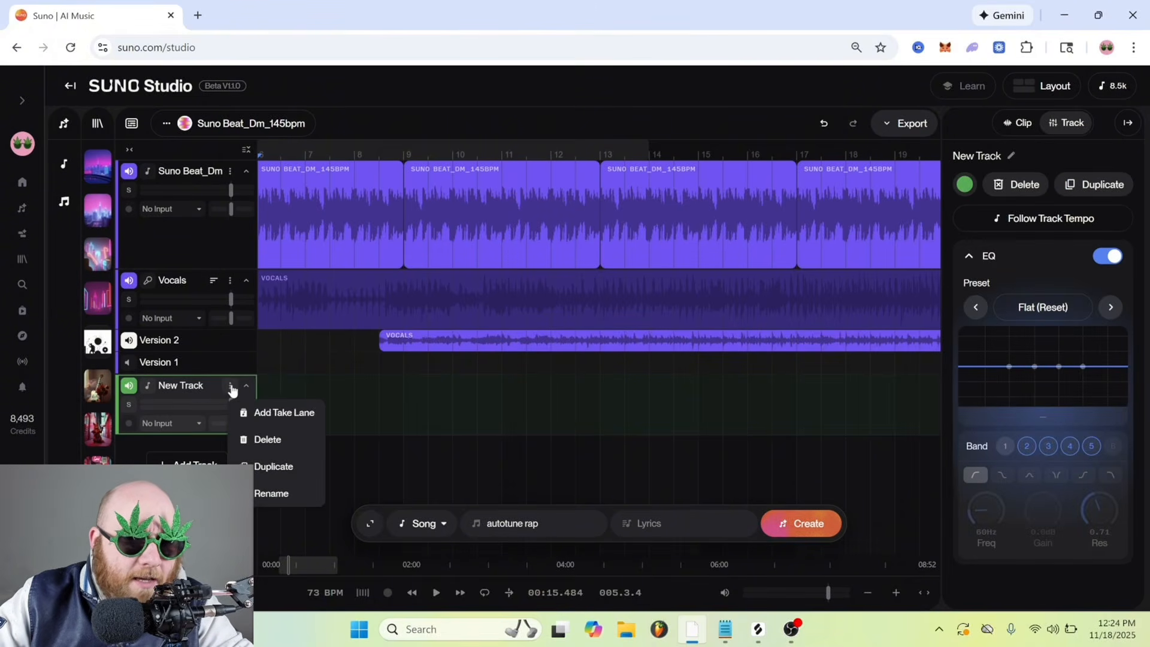
pyautogui.click(272, 492)
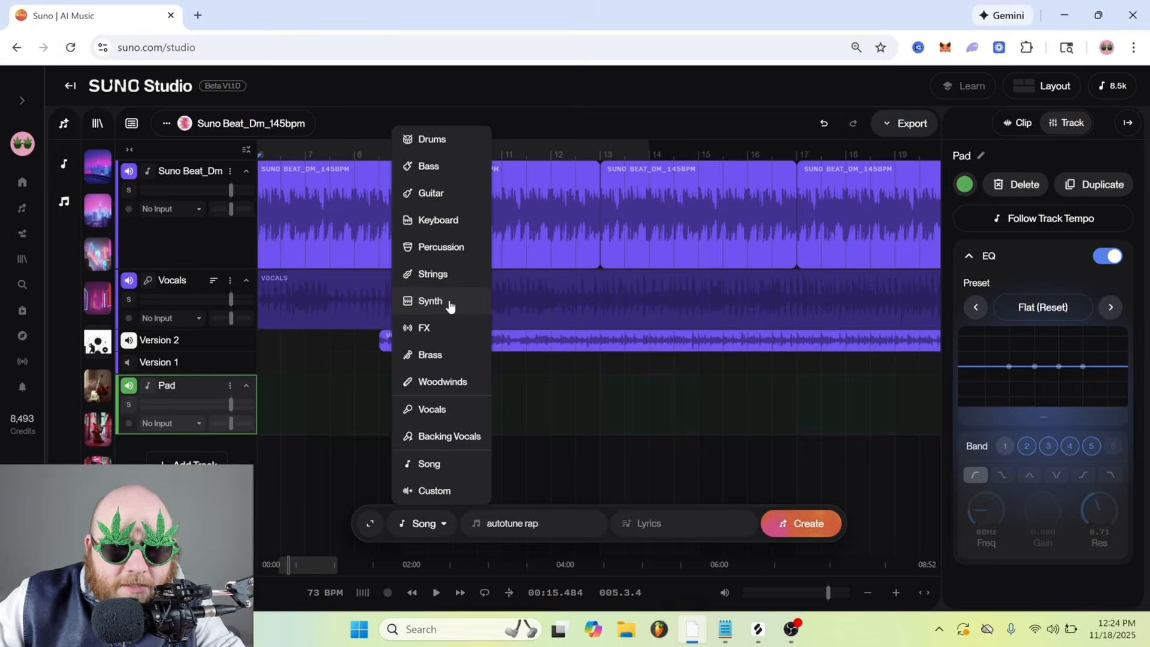
# Generate a Synth part on the Pad track with the style "ambient background spacey lush pads, D minor"
pyautogui.click(450, 306)
pyautogui.write('ambient background spacey lush pads, D minor')
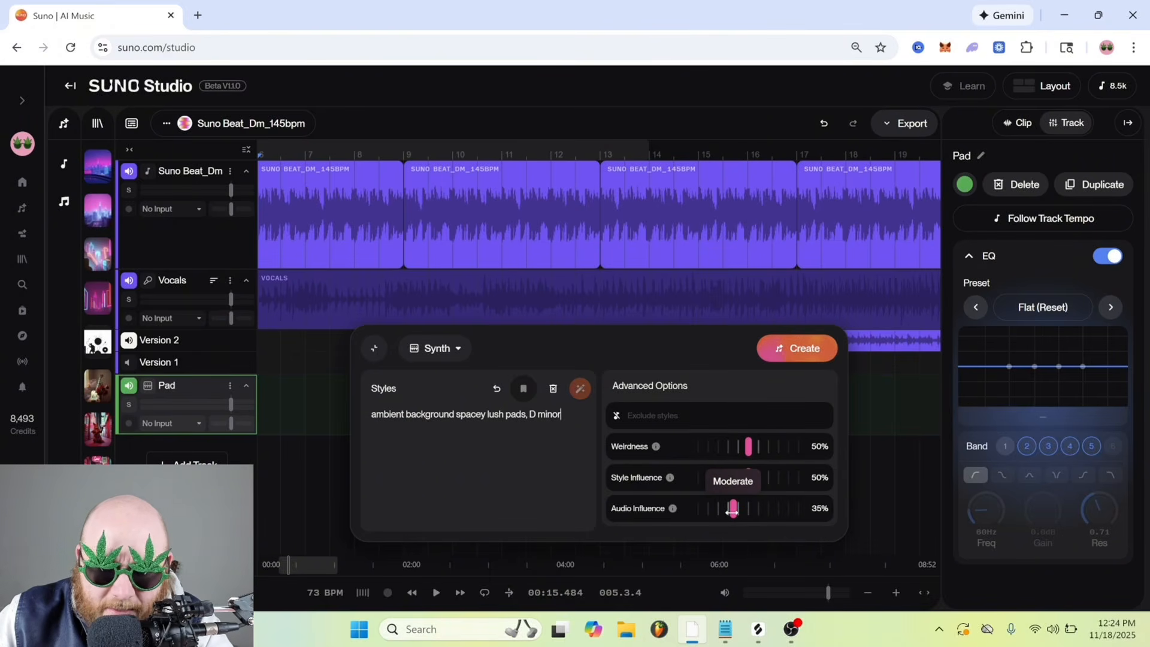
pyautogui.click(786, 352)
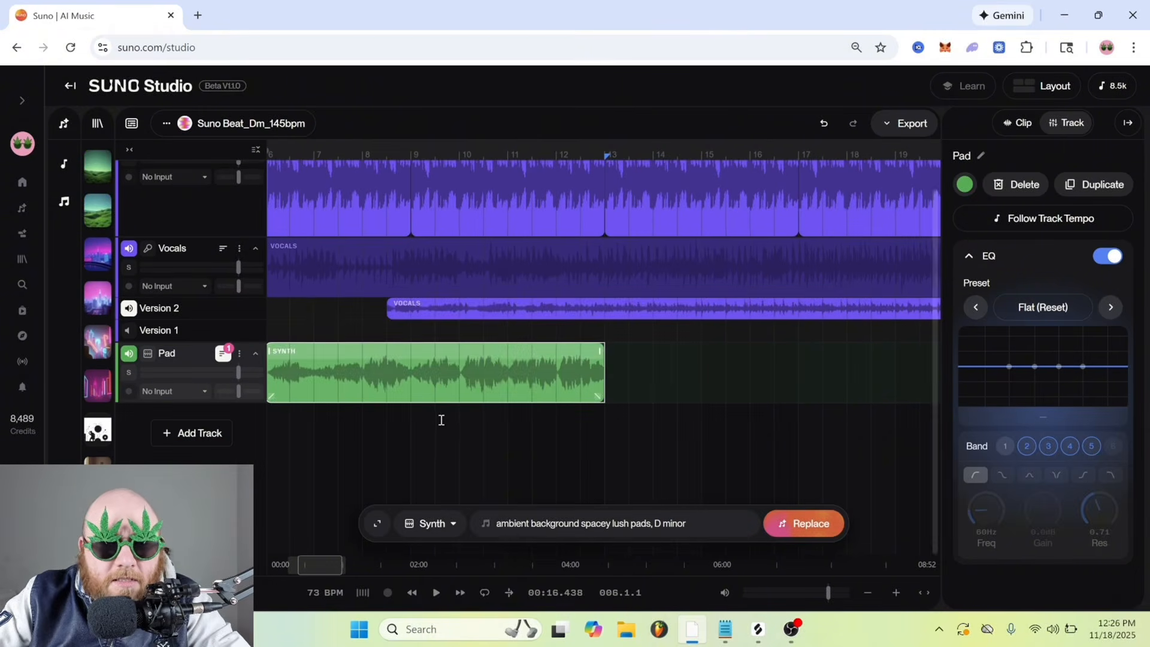
# Listen to the generated pad against the beat and look through its clip and track settings
pyautogui.press('space')
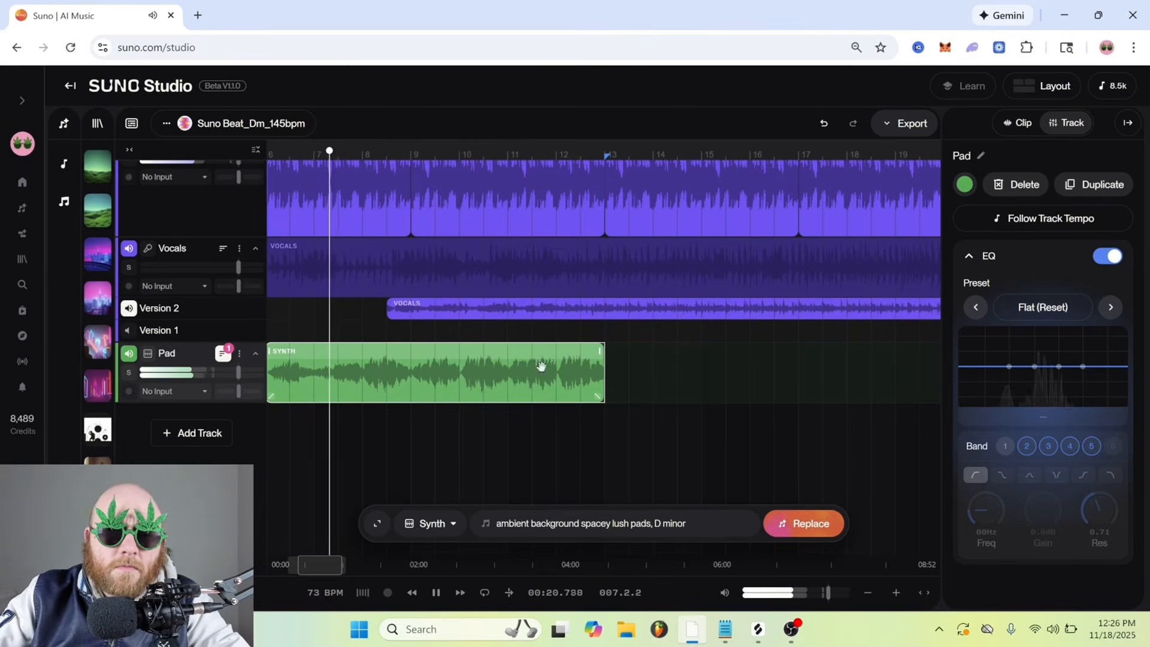
pyautogui.press('space')
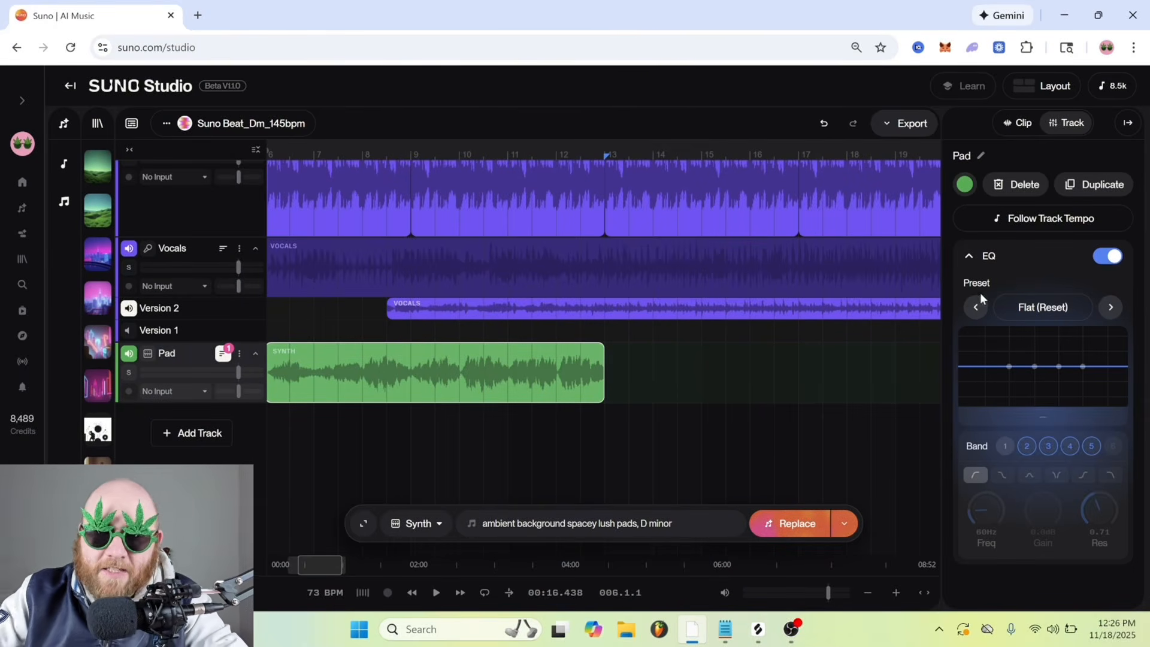
pyautogui.scroll(1, 306, 192)
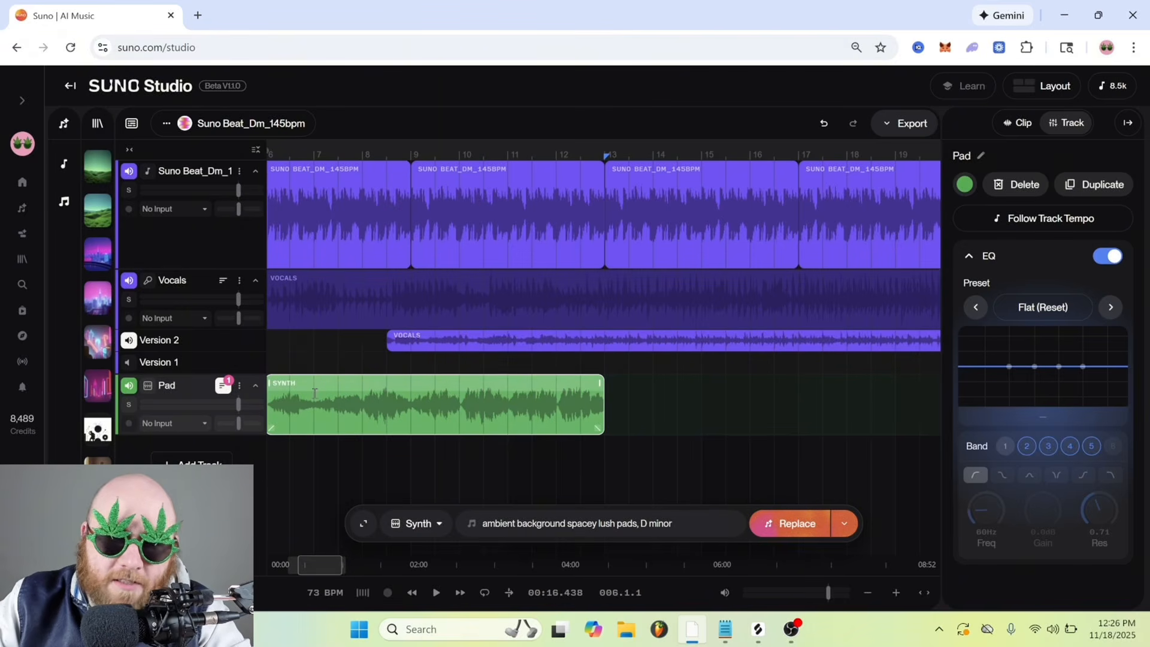
pyautogui.click(1004, 447)
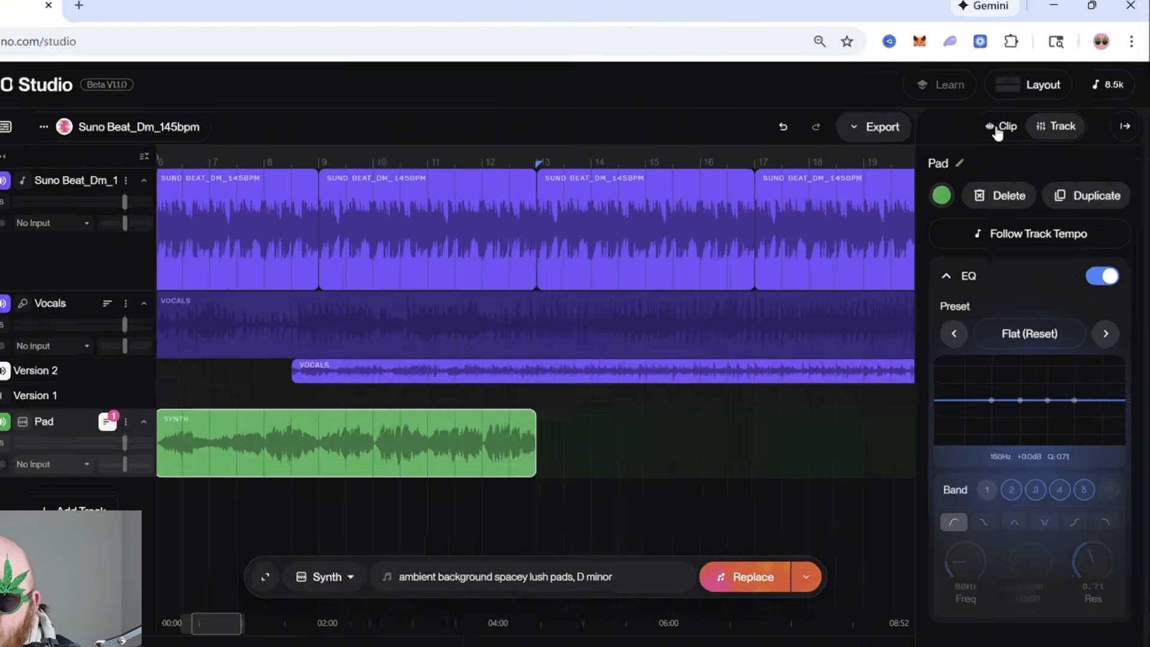
pyautogui.click(997, 131)
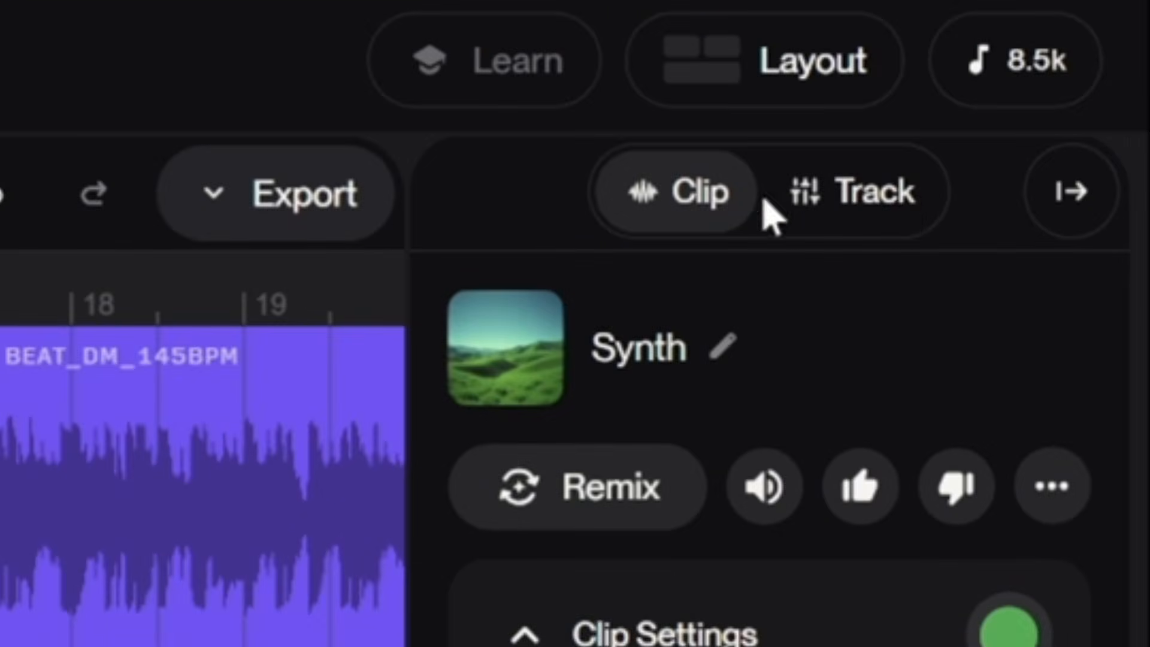
pyautogui.click(1061, 133)
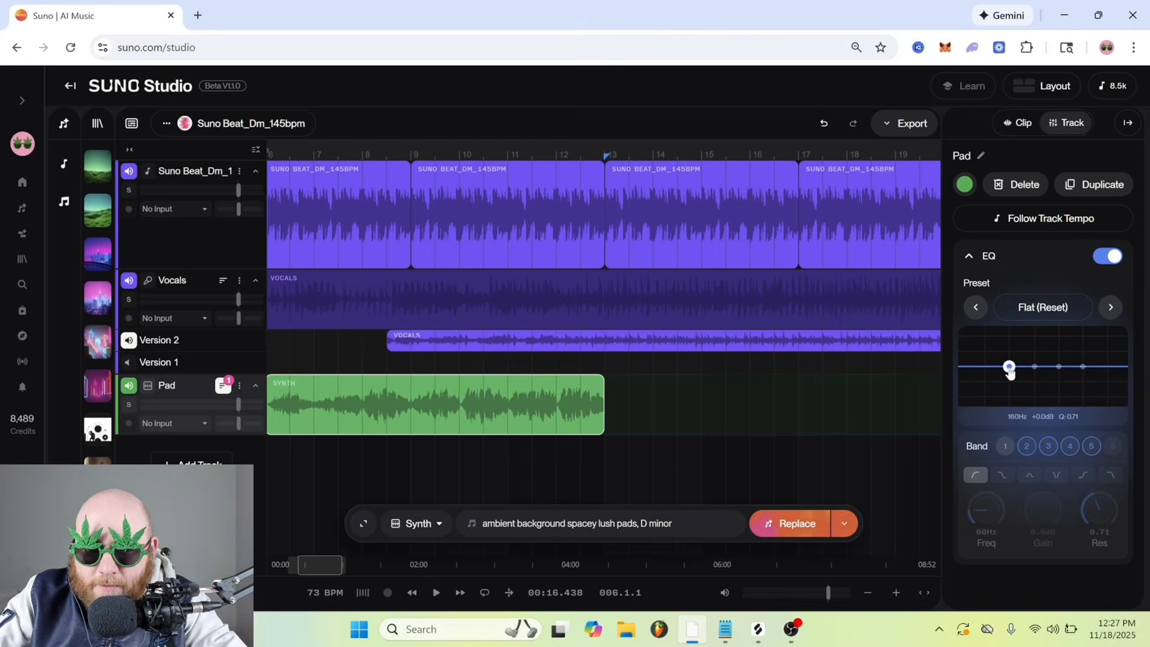
# Move EQ band 2 of the Pad track to about 91 Hz and make it a High-Pass filter
pyautogui.click(1009, 367)
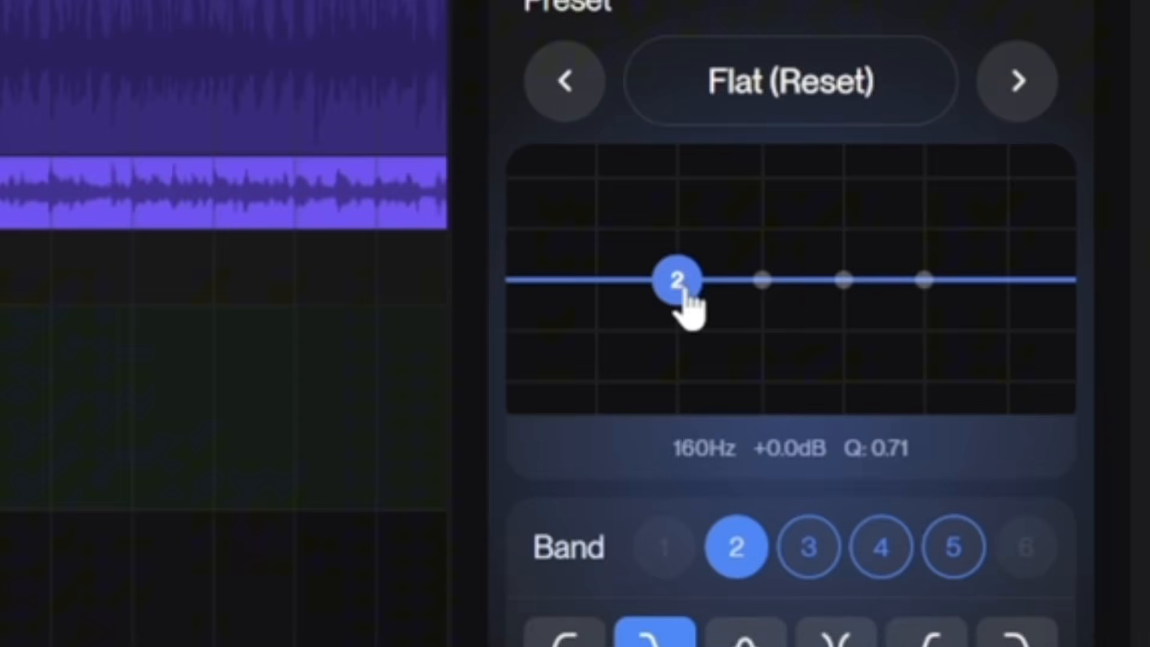
pyautogui.moveTo(1009, 366); pyautogui.dragTo(995, 368)
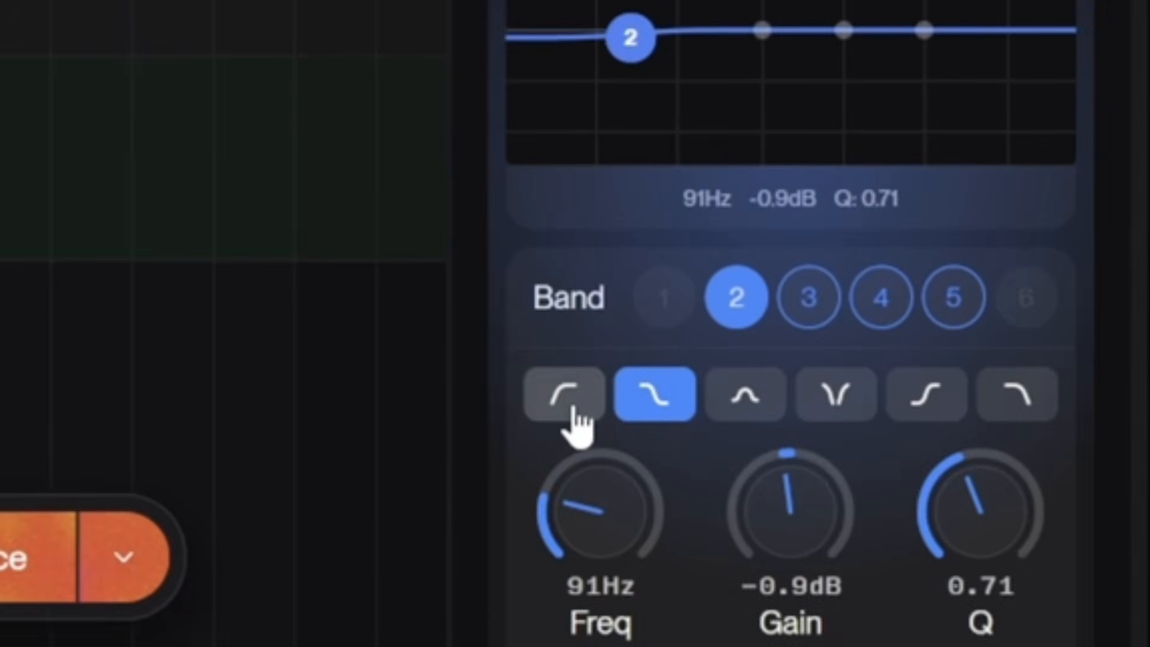
pyautogui.click(564, 640)
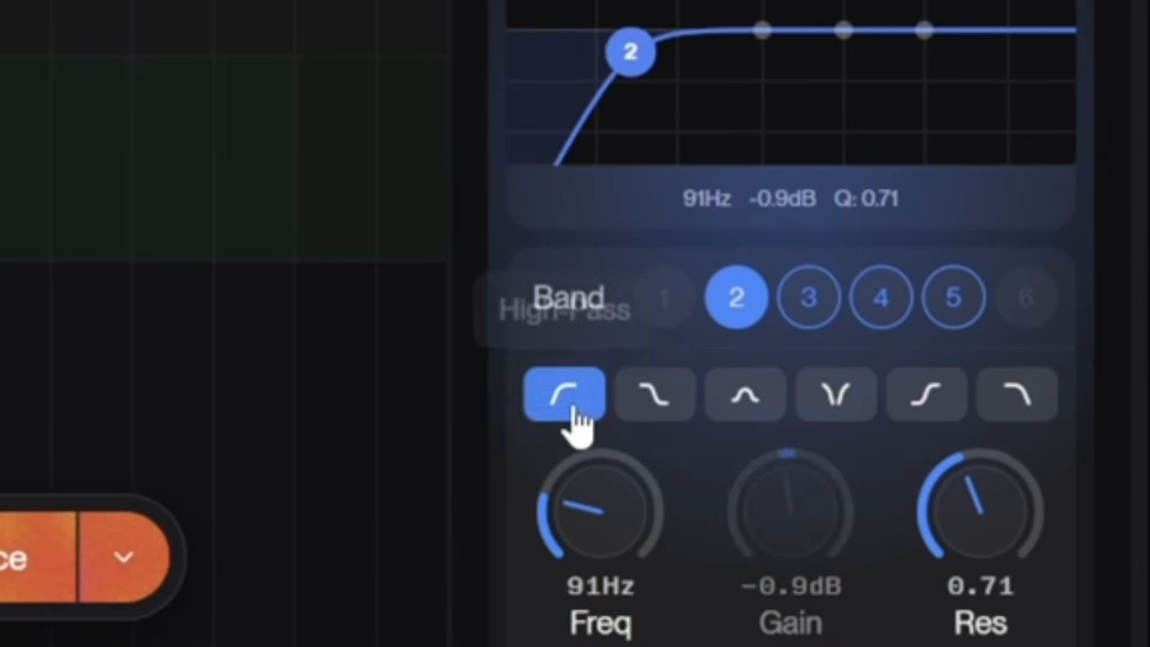
# Set the Pad's high-pass filter to a resonance of about 0.86 and a frequency of about 258 Hz
pyautogui.moveTo(980, 511); pyautogui.dragTo(979, 533)
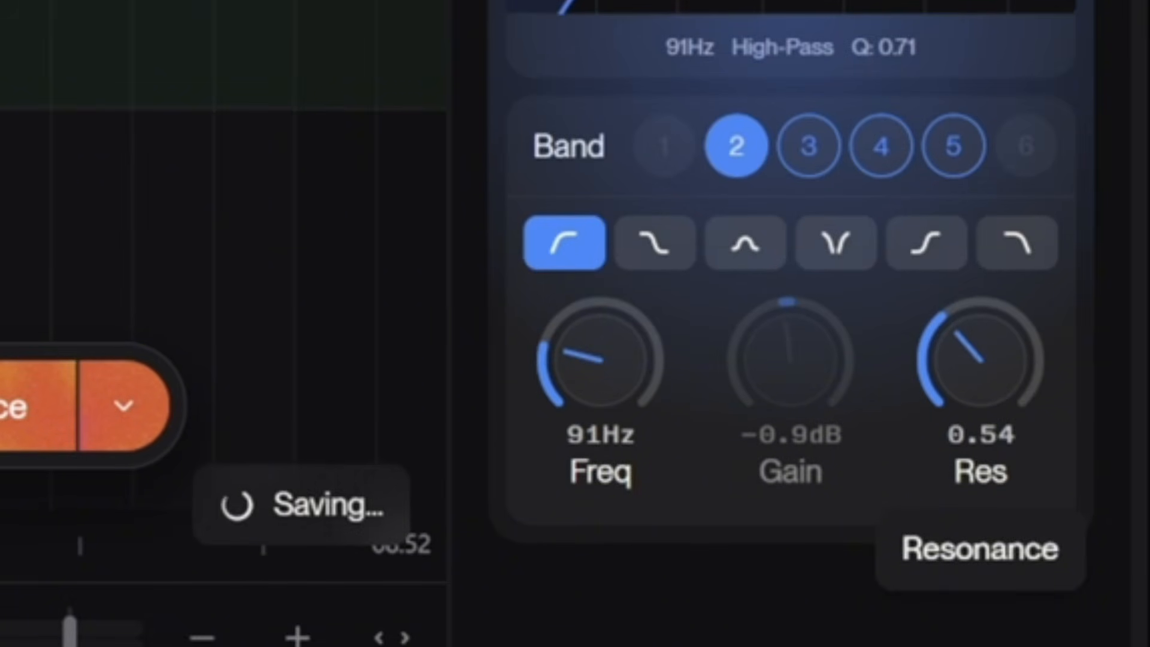
pyautogui.moveTo(981, 361); pyautogui.dragTo(980, 321)
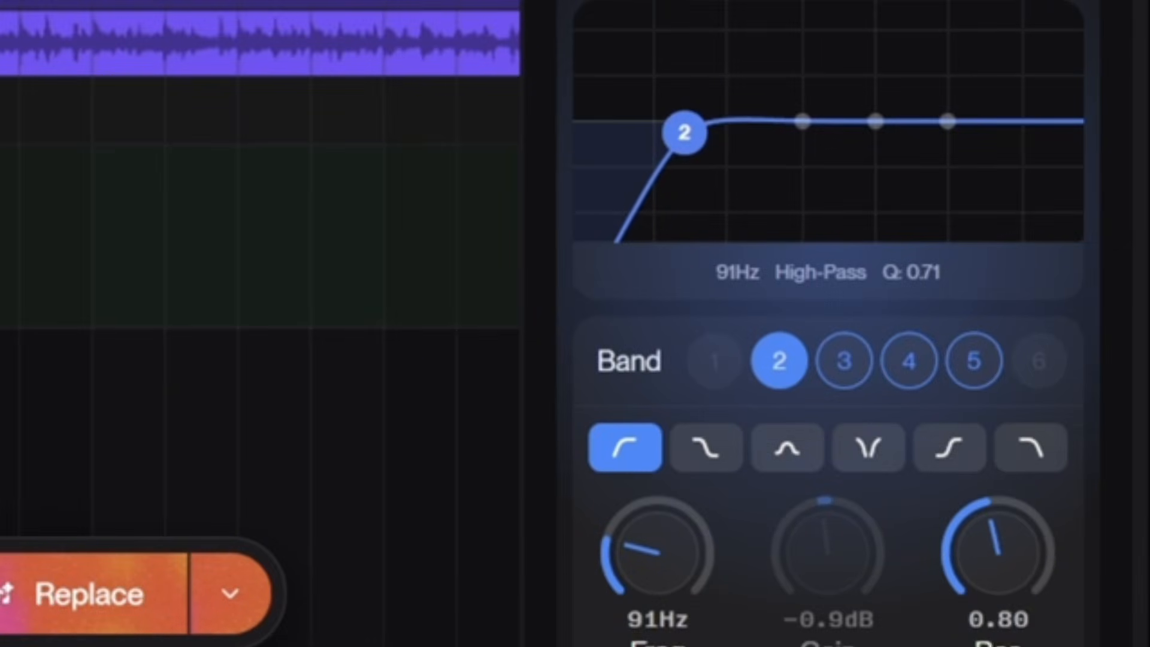
pyautogui.moveTo(998, 551); pyautogui.dragTo(998, 546)
pyautogui.moveTo(685, 130); pyautogui.dragTo(727, 128)
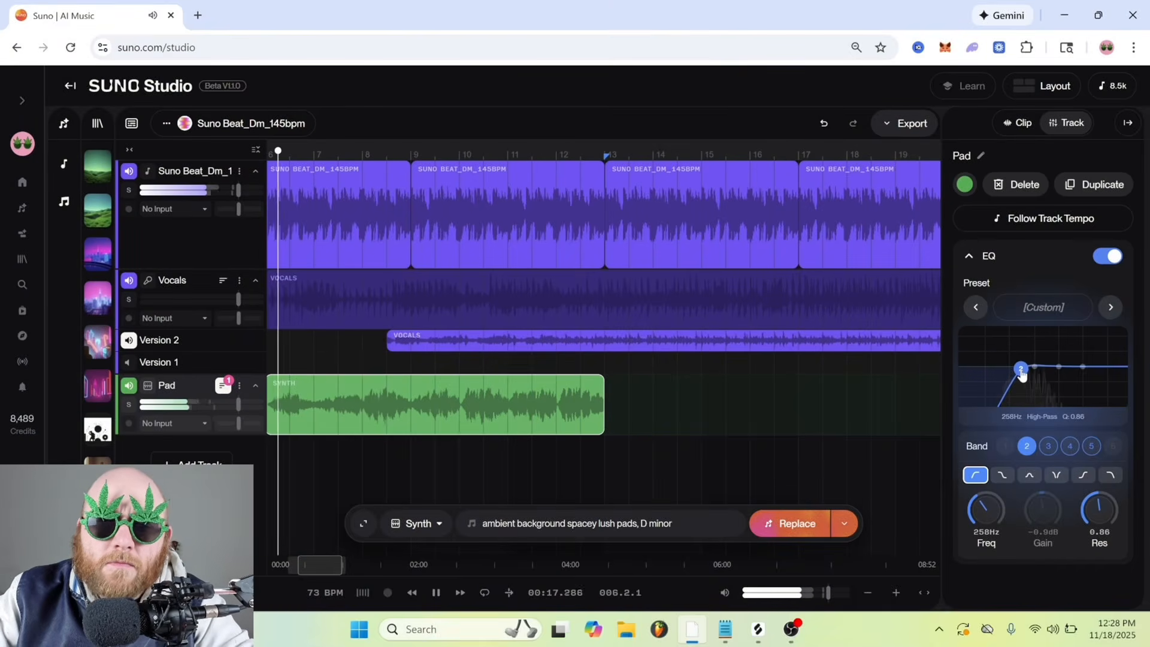
# Raise the Pad's high-pass cutoff further and cut the highs with EQ band 5 at about 6.6 kHz and -10.8 dB during playback
pyautogui.moveTo(1020, 368); pyautogui.dragTo(1096, 390)
pyautogui.press('space')
pyautogui.click(1082, 368)
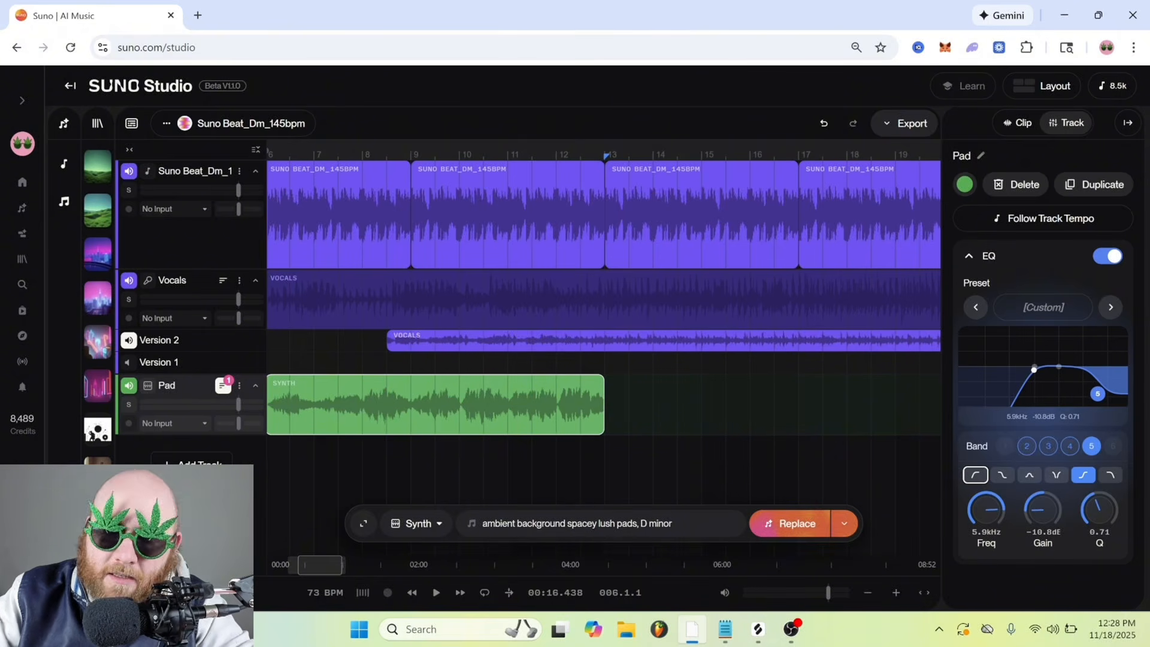
pyautogui.press('space')
pyautogui.moveTo(1097, 394)
pyautogui.mouseDown()
pyautogui.moveTo(1086, 408)
pyautogui.moveTo(1044, 409)
pyautogui.moveTo(1100, 394)
pyautogui.mouseUp()
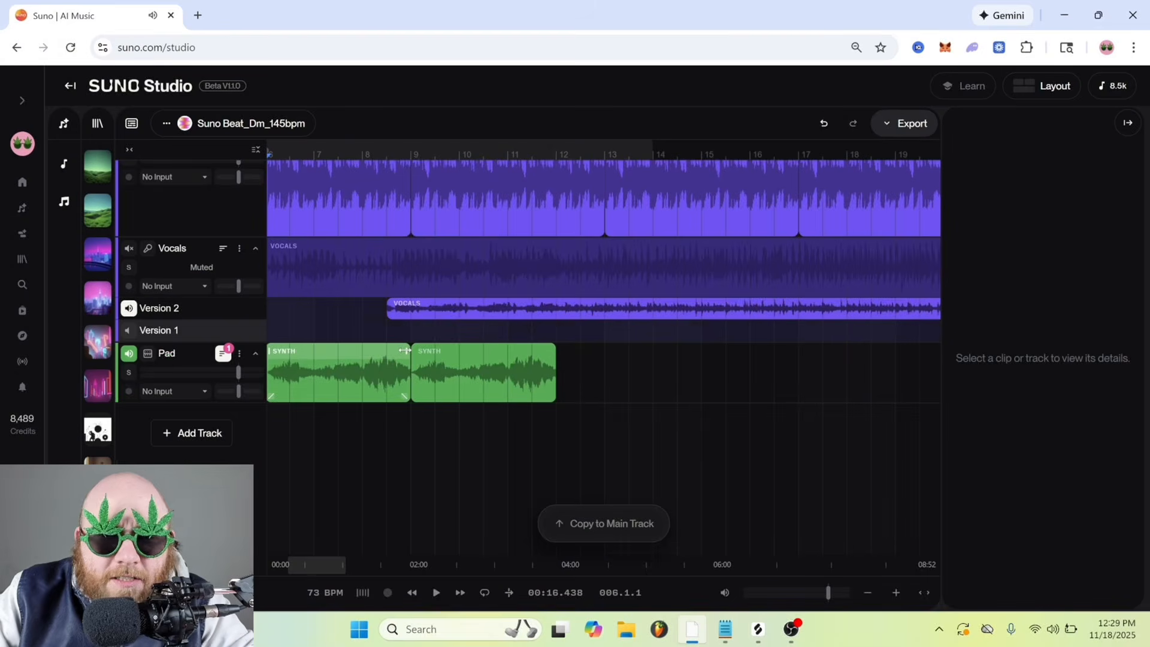
# Rebuild the Pad part from a one-bar synth clip repeated eight times from bar 1, and add a new track below it
pyautogui.moveTo(404, 350); pyautogui.dragTo(321, 367)
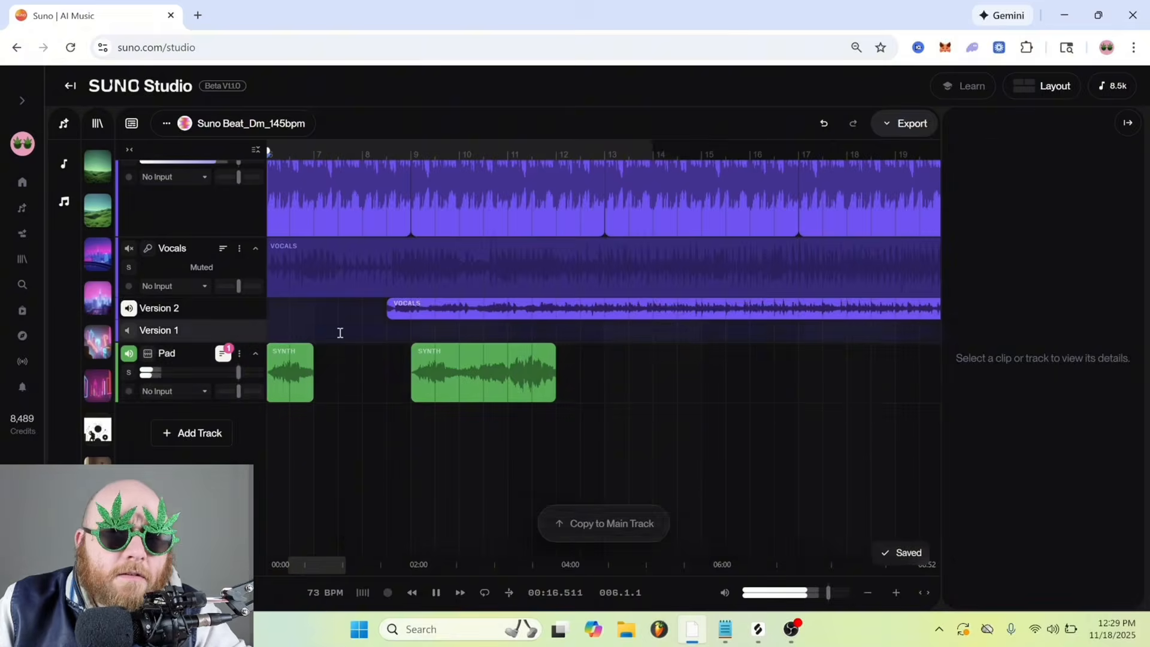
pyautogui.press('space')
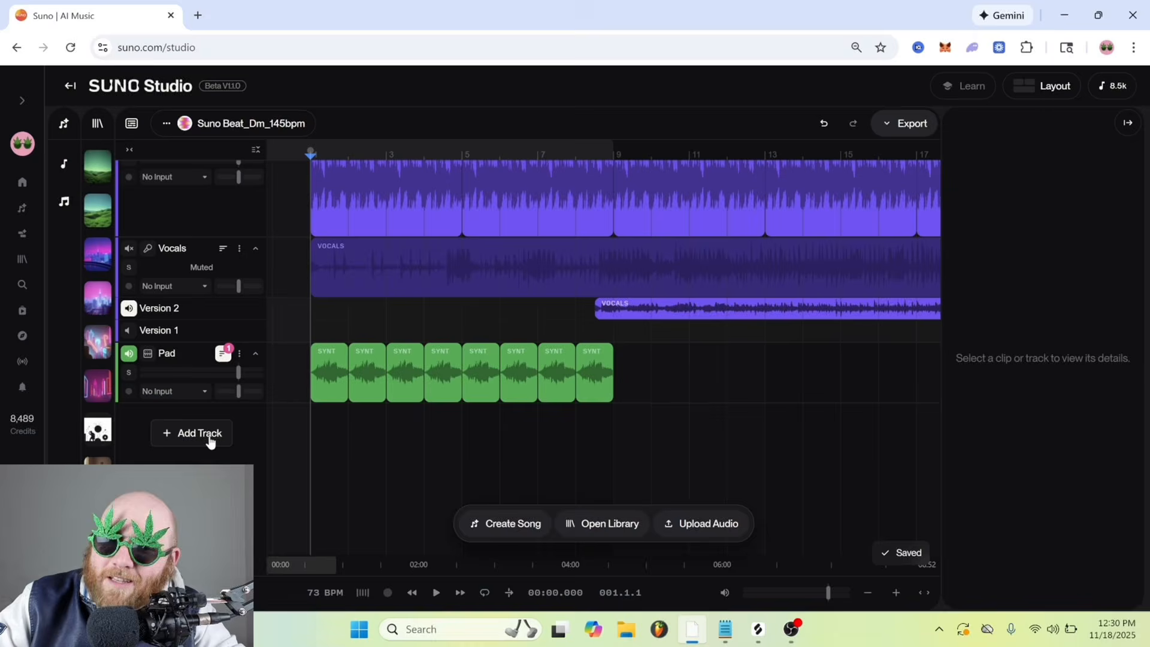
pyautogui.click(623, 54)
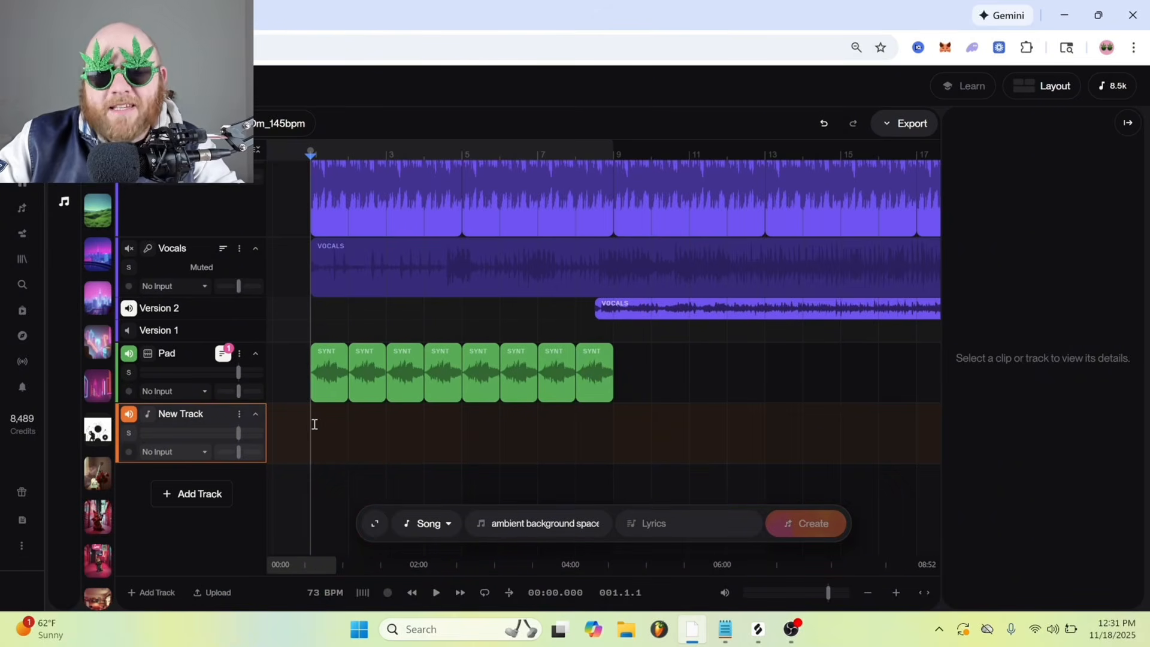
# Set the new track's input to 1 | Analogue 1 + 2 (Focusrite USB Audio) and arm the track for recording
pyautogui.click(176, 426)
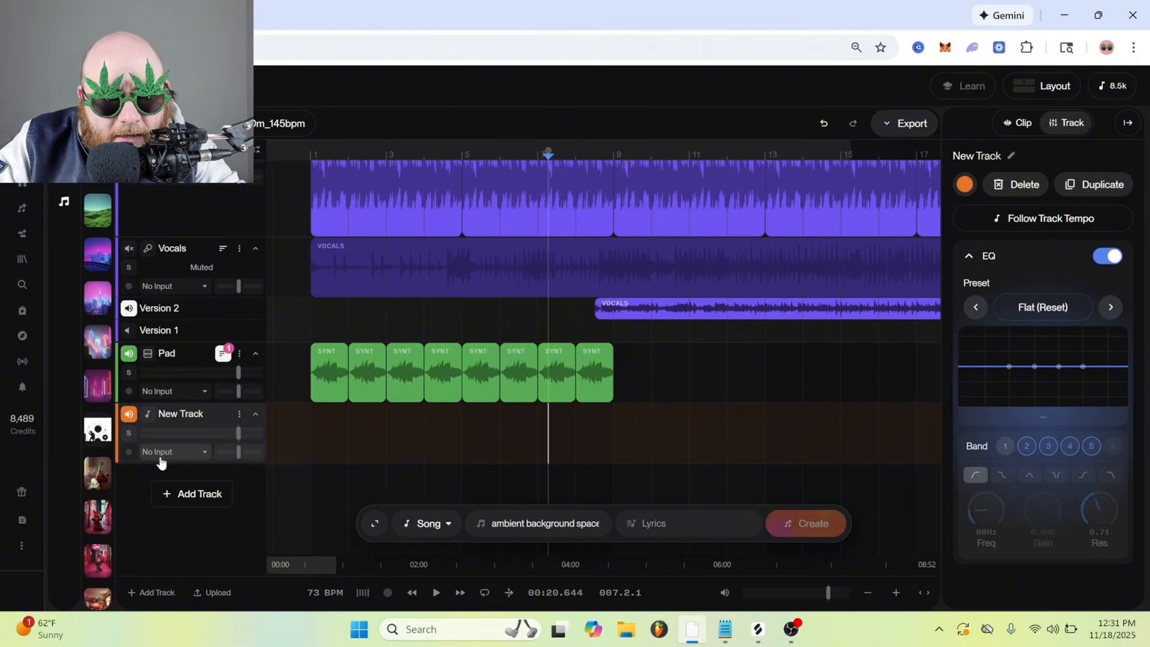
pyautogui.click(173, 452)
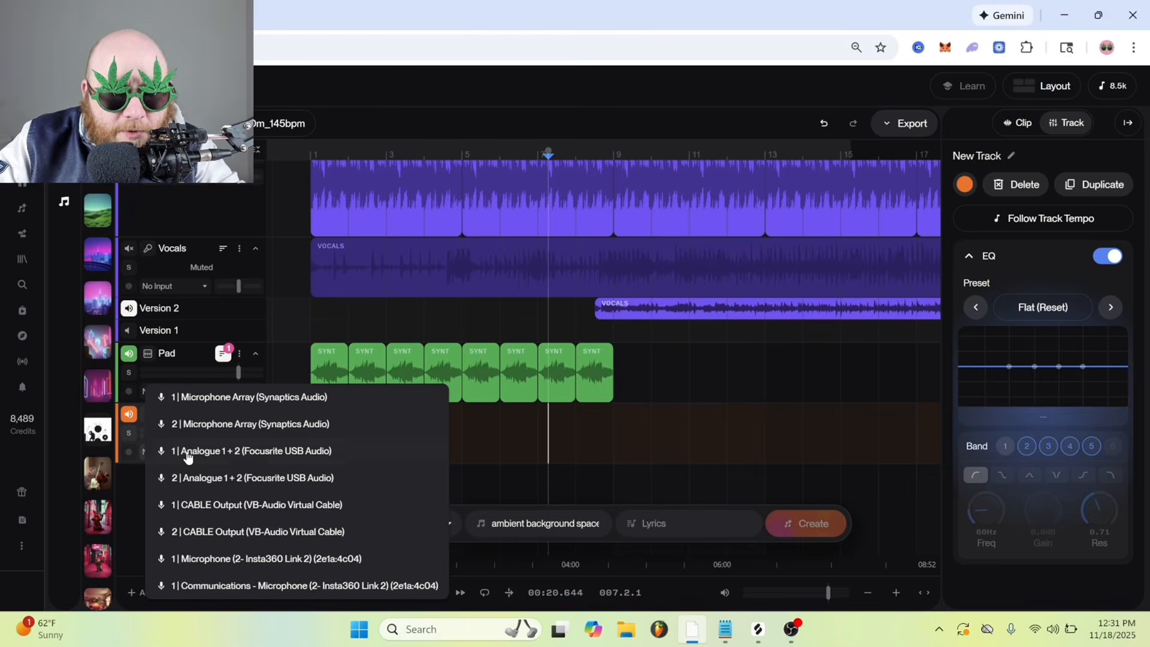
pyautogui.click(296, 457)
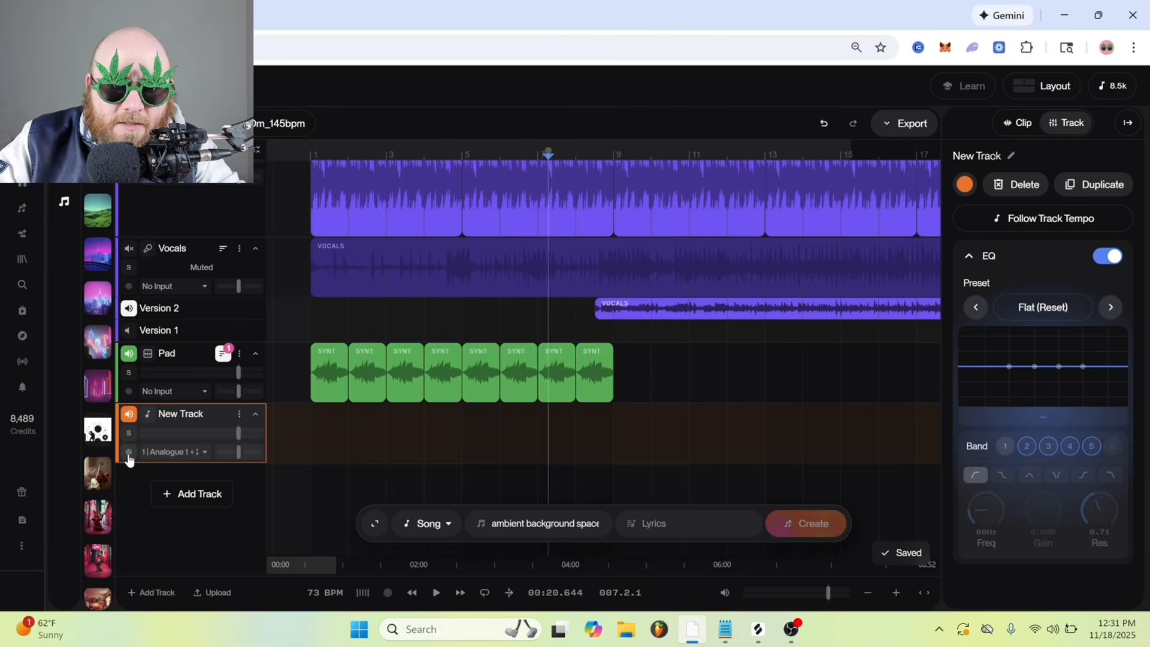
pyautogui.click(128, 452)
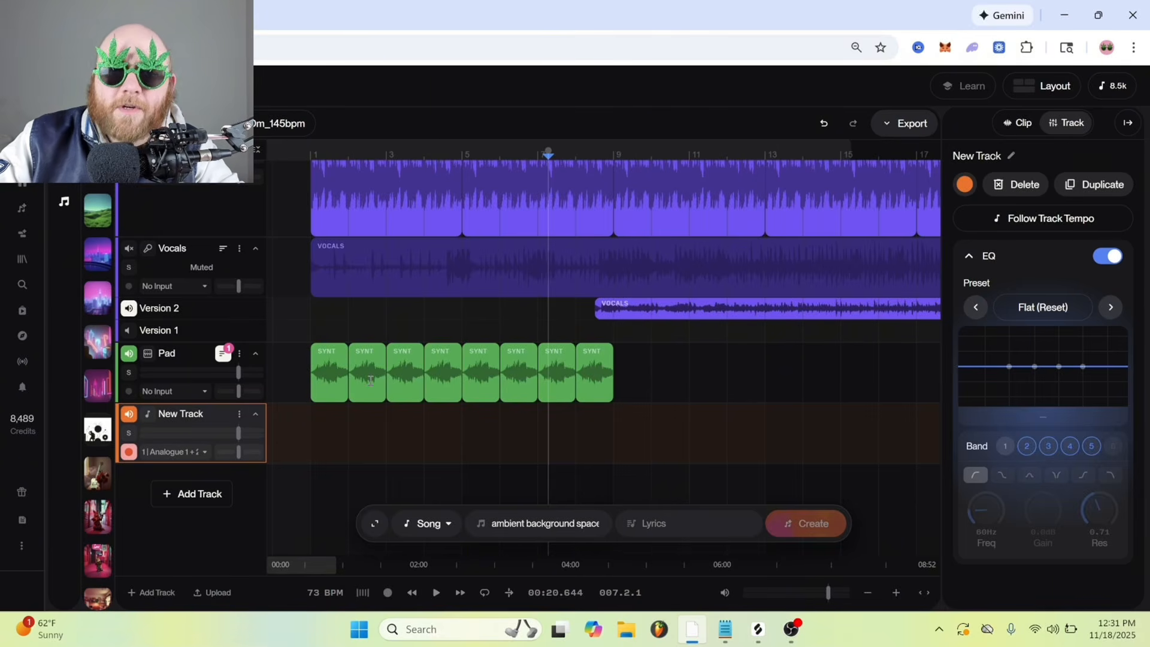
# Select bars 1 to 17 on the armed new track and start recording from bar 1
pyautogui.click(318, 431)
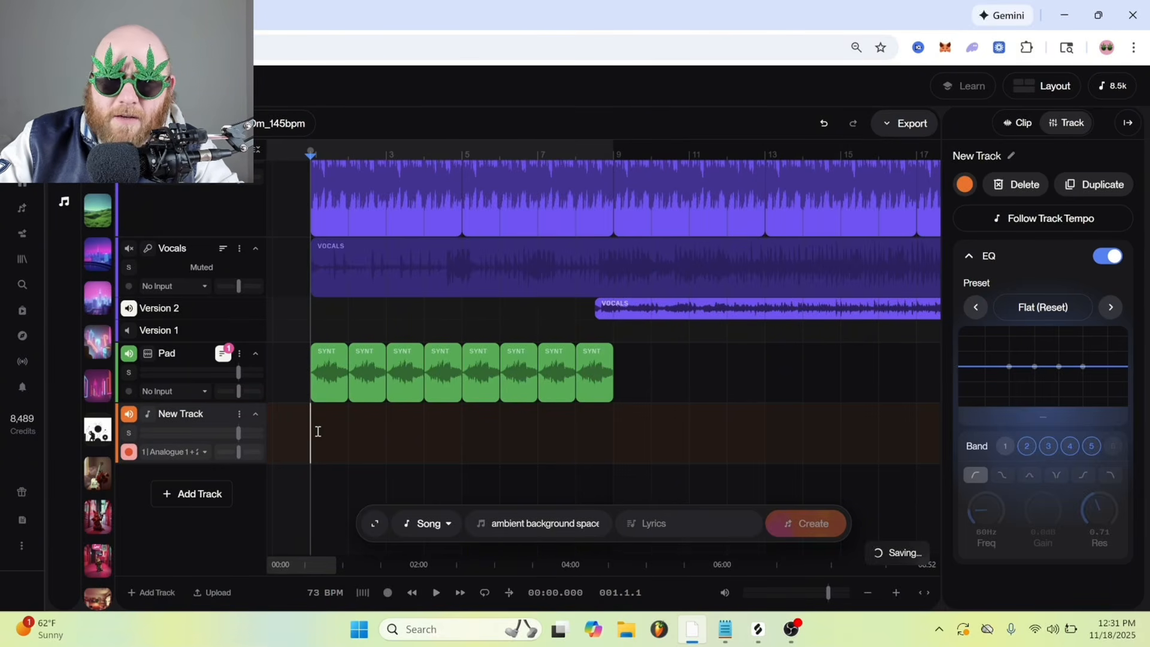
pyautogui.moveTo(309, 417); pyautogui.dragTo(599, 423)
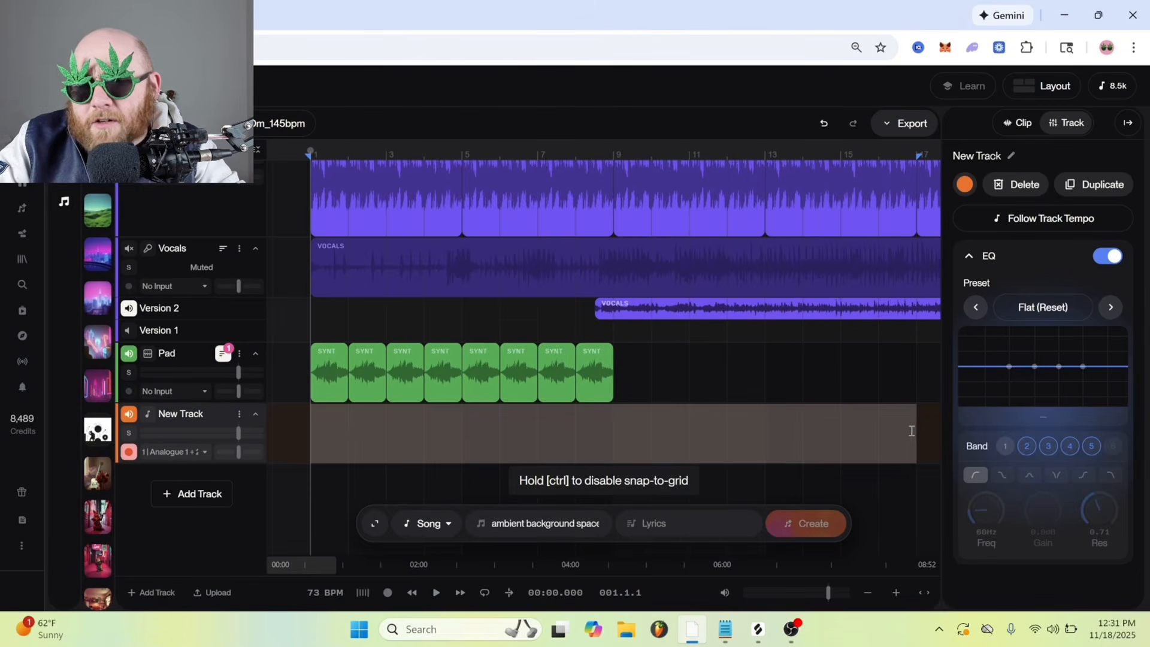
pyautogui.moveTo(911, 431); pyautogui.dragTo(913, 431)
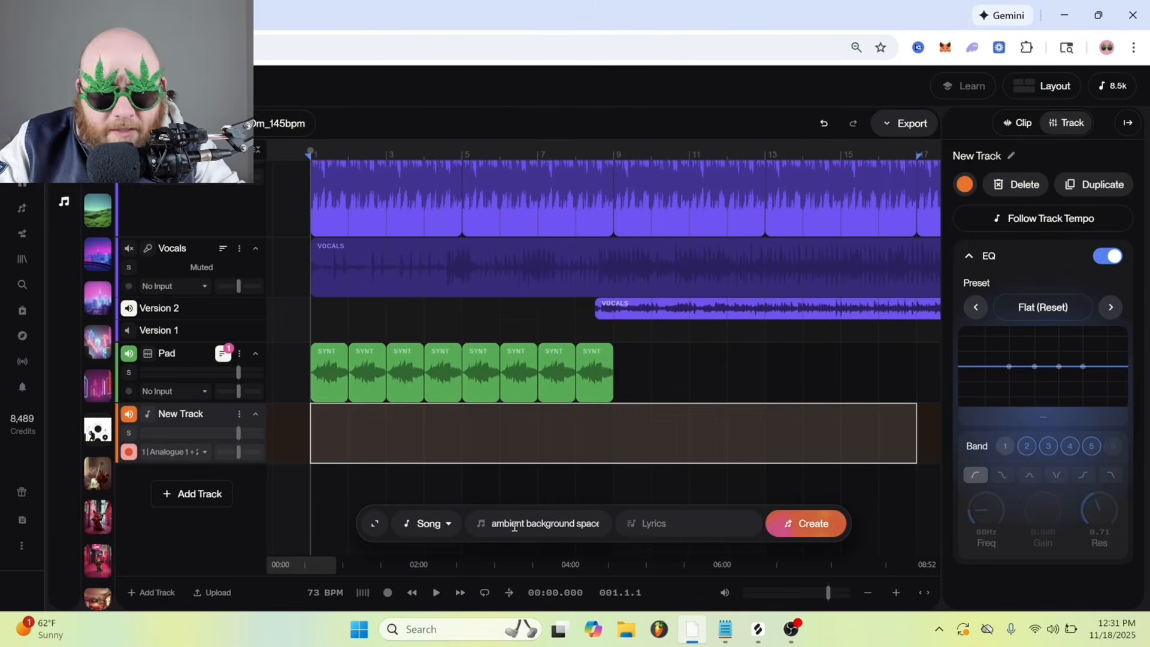
pyautogui.click(388, 594)
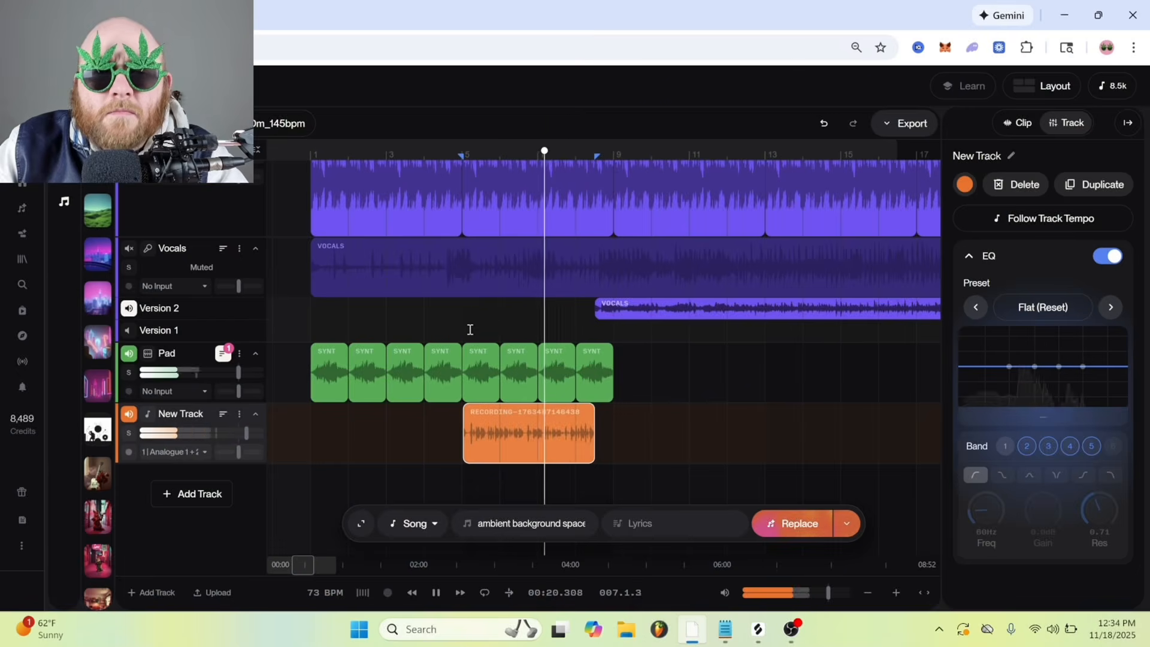
# Select the recorded clip at bar 5, expand its generation settings and set the instrument type to Synth
pyautogui.click(462, 152)
pyautogui.click(483, 412)
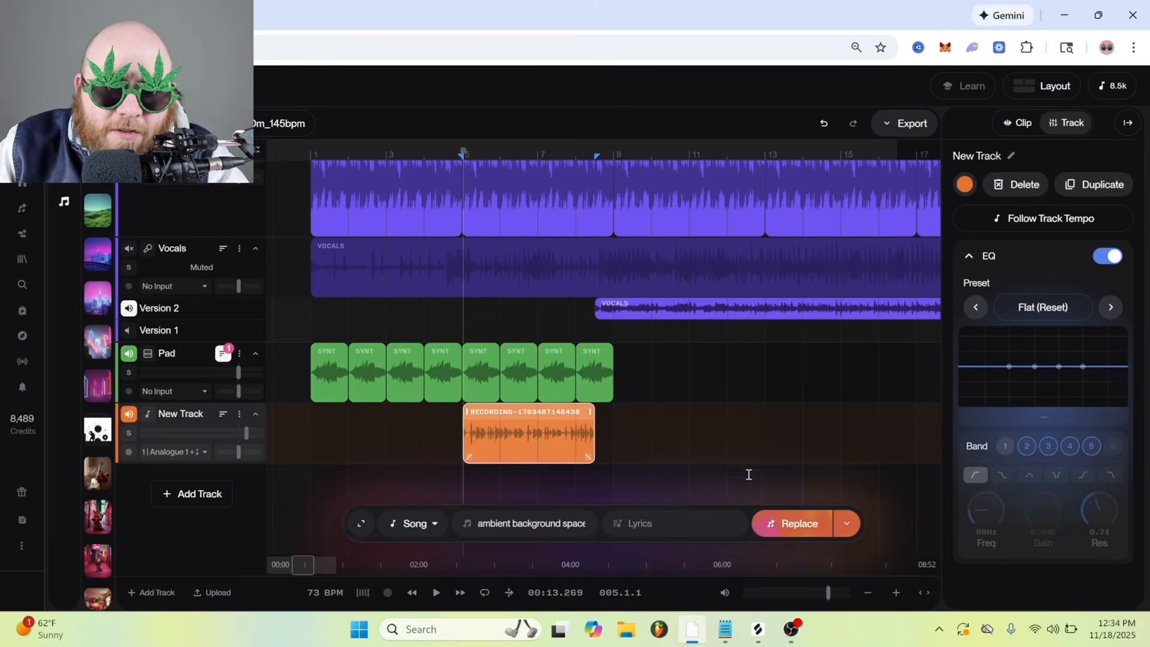
pyautogui.click(360, 526)
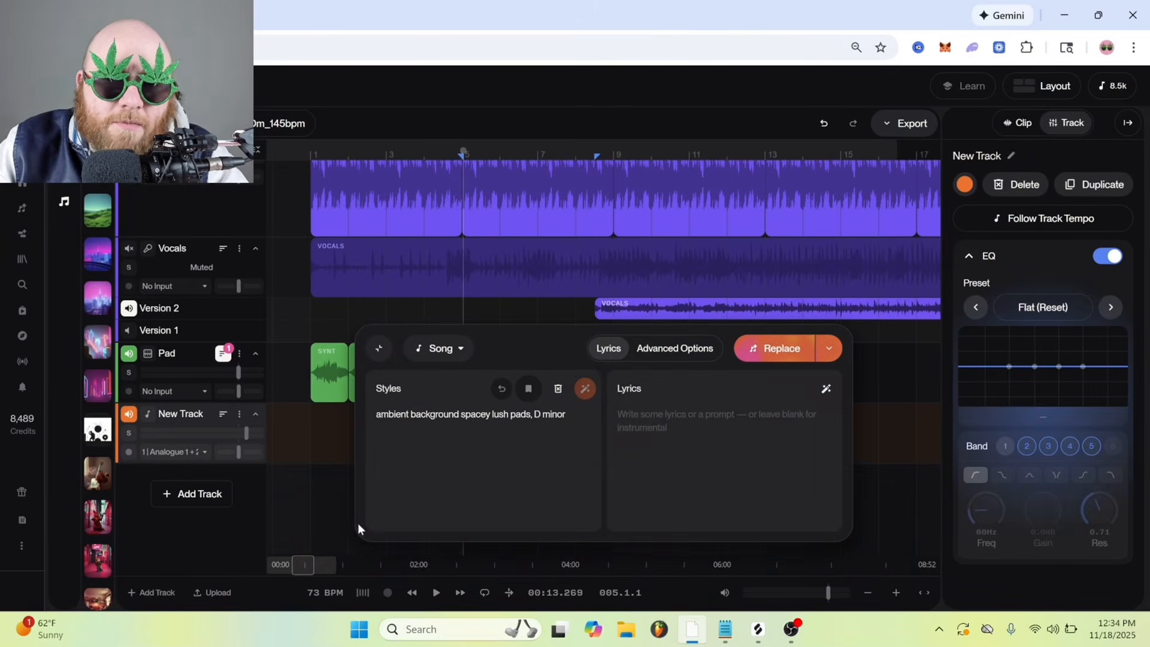
pyautogui.click(442, 348)
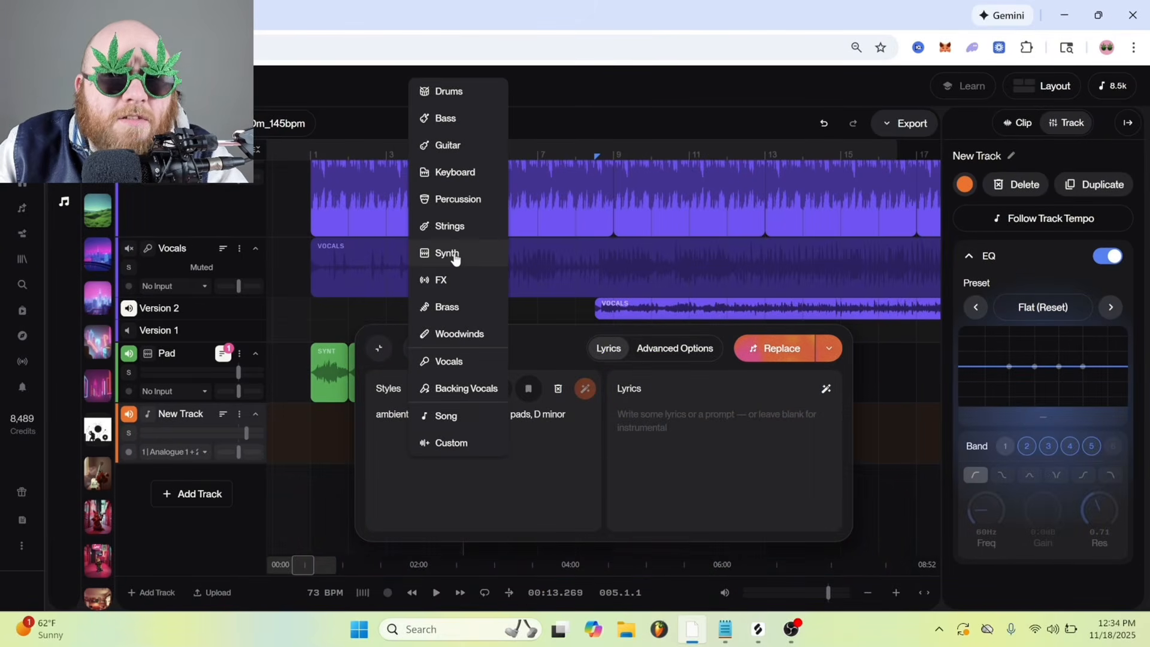
pyautogui.click(454, 254)
# Replace the recording with a synth generated from the style "lush creamy soft synth ambient D minor" at 31% Audio Influence
pyautogui.write('lush ')
pyautogui.write('creamy ')
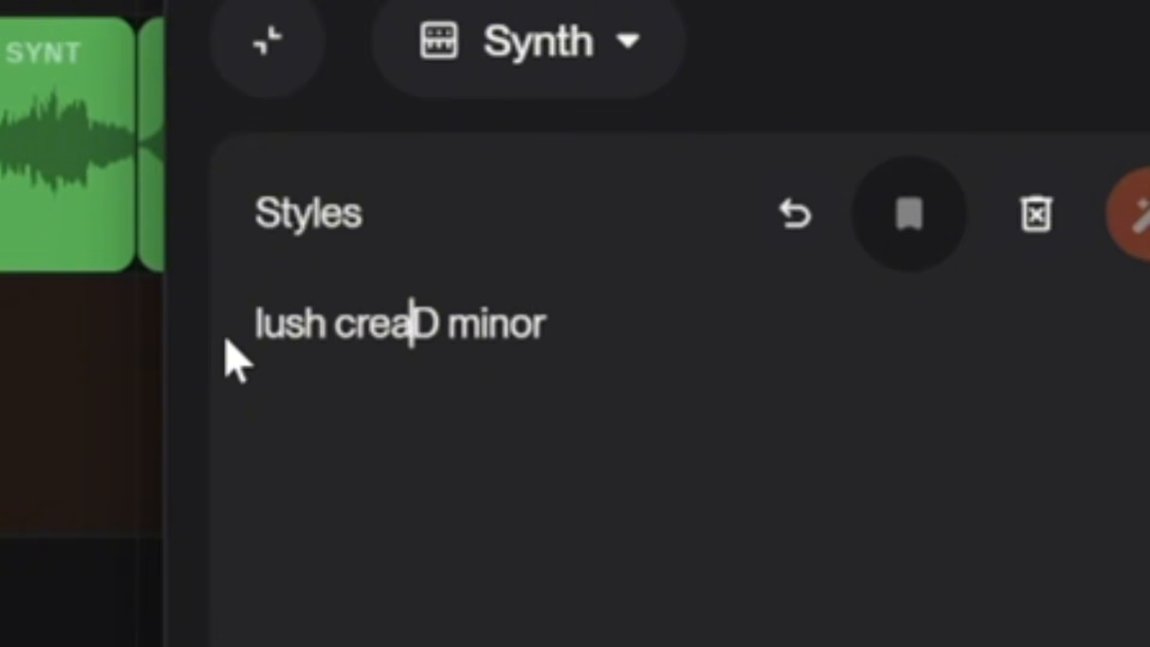
pyautogui.write('soft synth ')
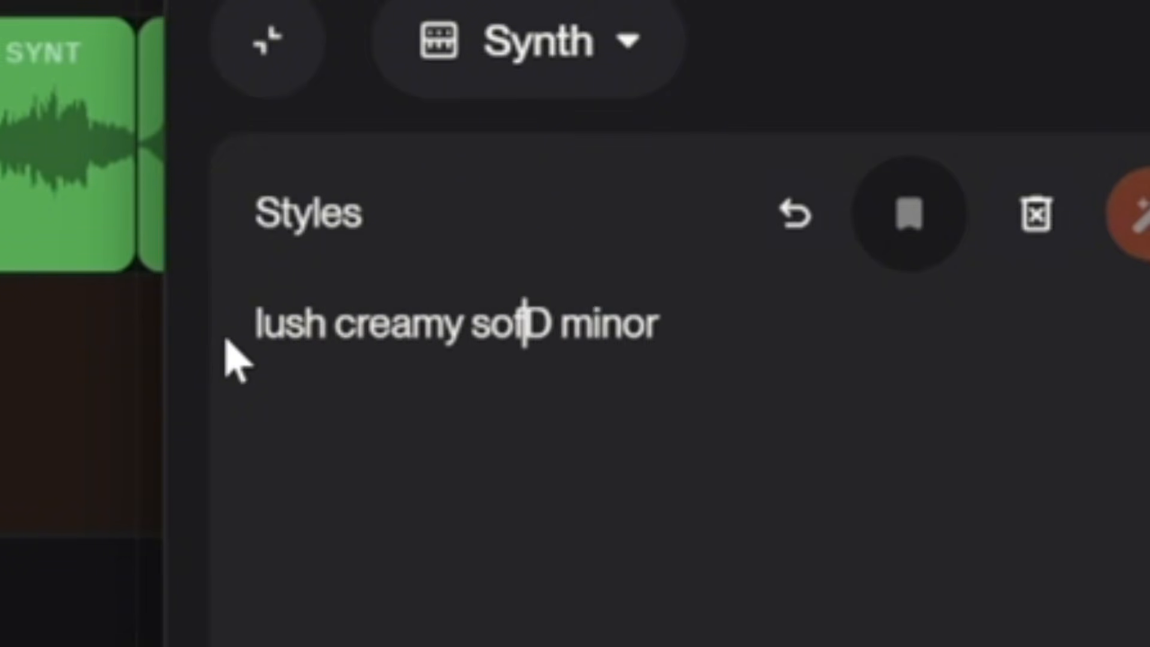
pyautogui.write('ambient')
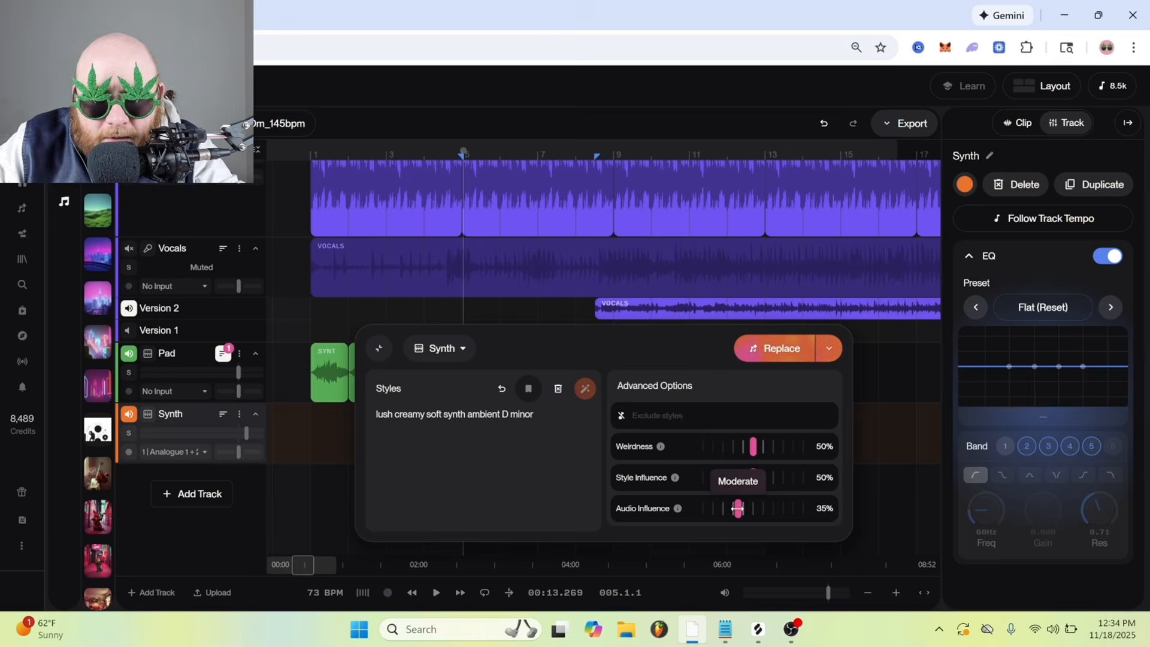
pyautogui.moveTo(739, 508); pyautogui.dragTo(735, 509)
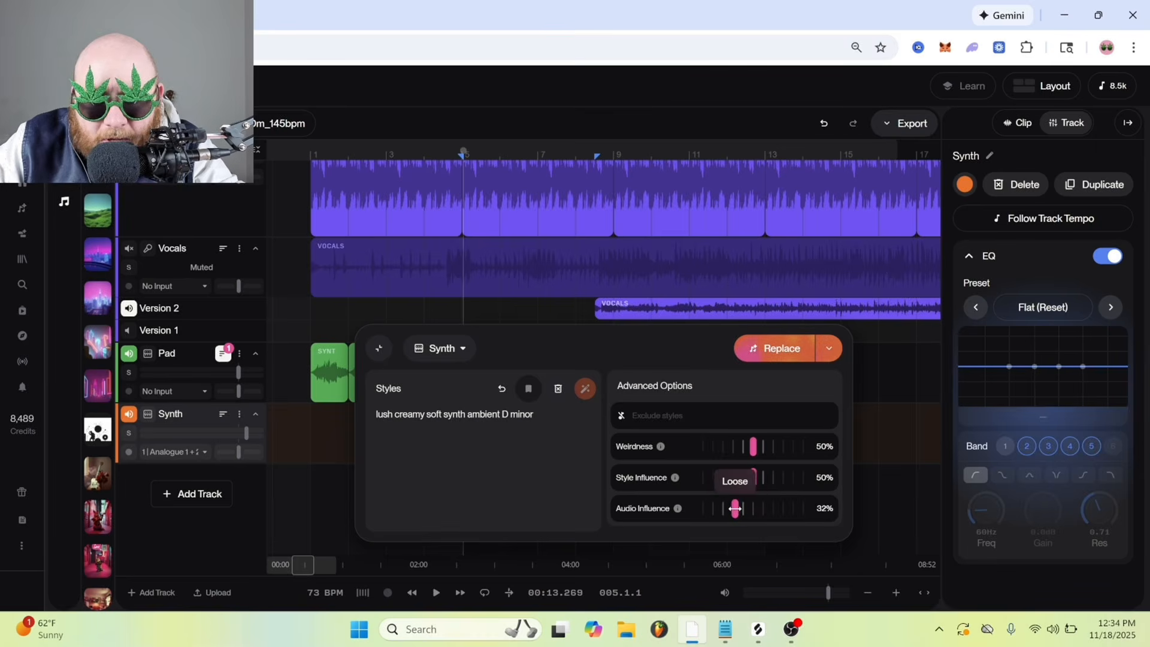
pyautogui.click(772, 348)
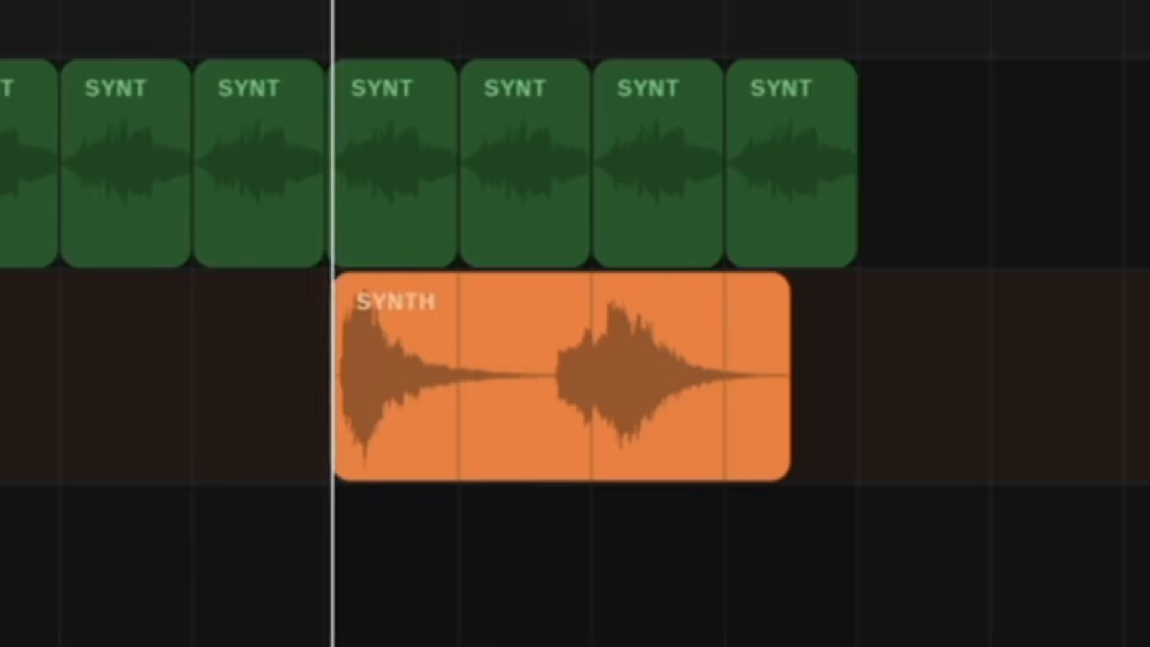
# Play back the generated synth clip at bar 5 to check how it sounds
pyautogui.press('space')
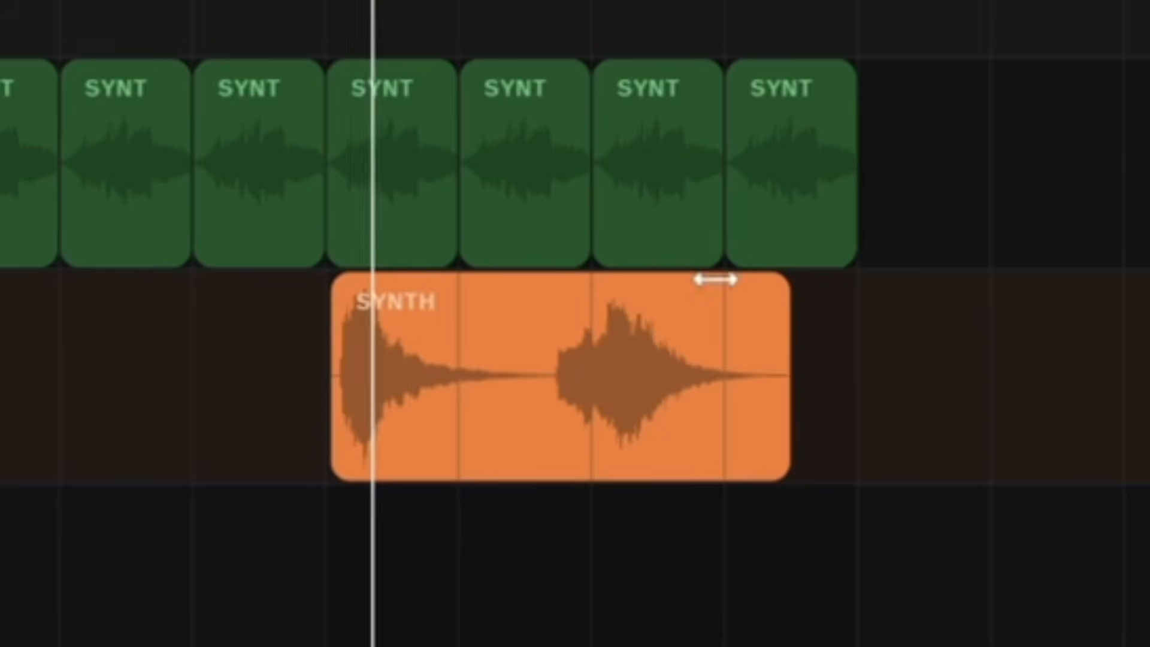
pyautogui.click(534, 3)
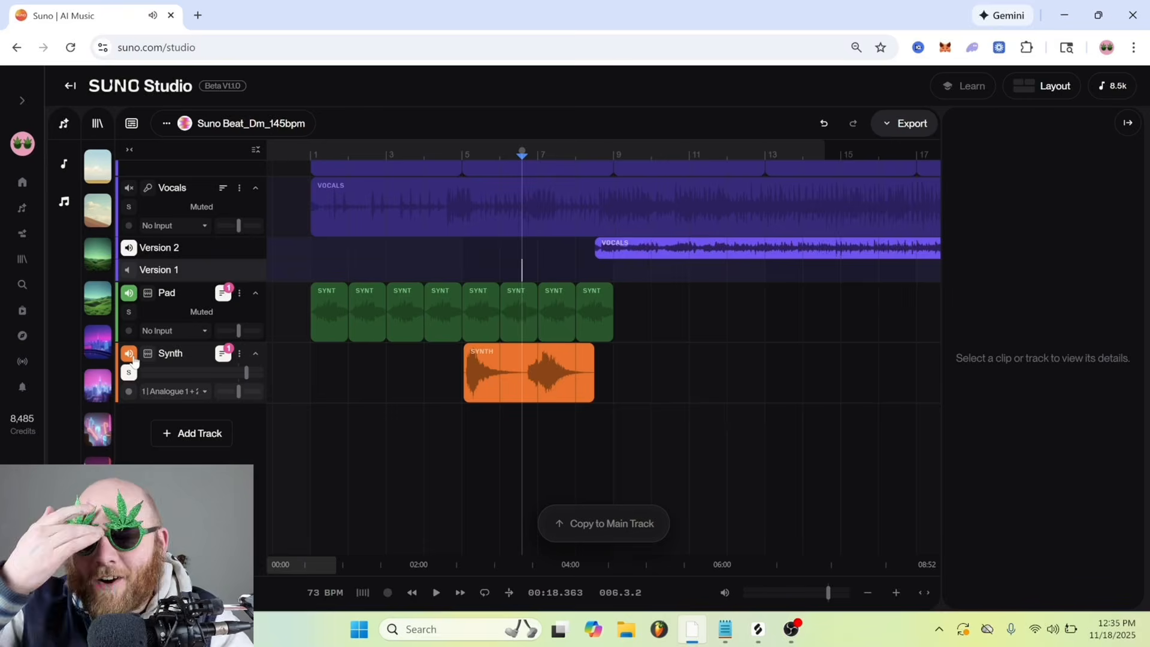
pyautogui.click(467, 264)
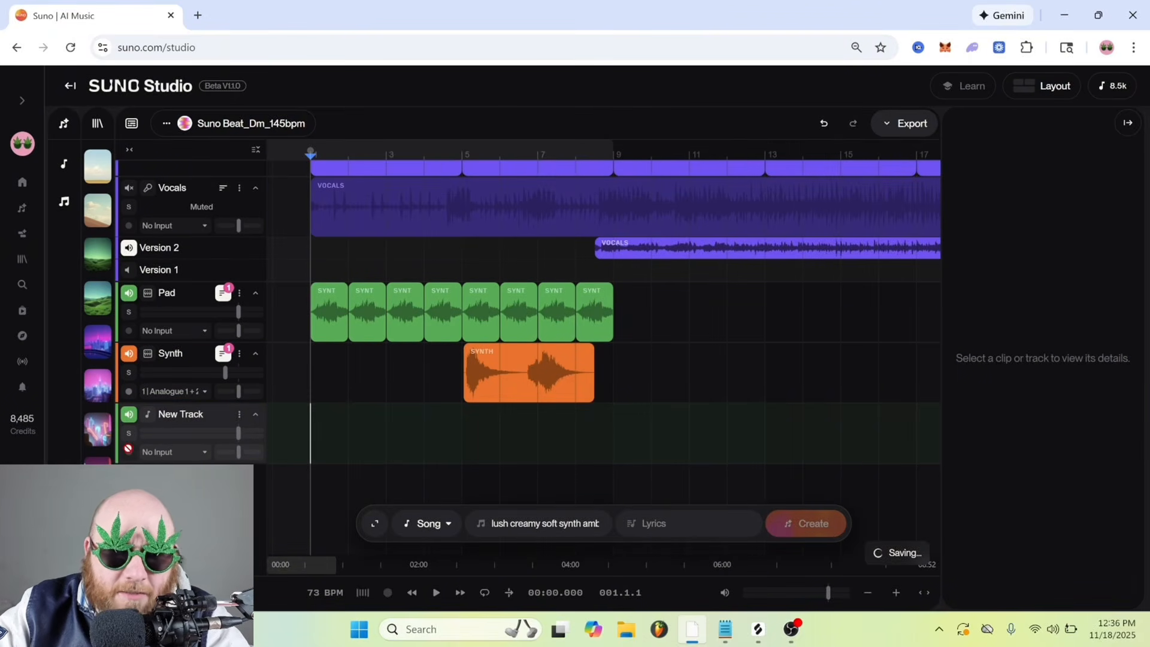
# Record a part from bar 1 on the new track through the Analogue 1 + 2 input and set its generation type to Woodwinds
pyautogui.click(174, 452)
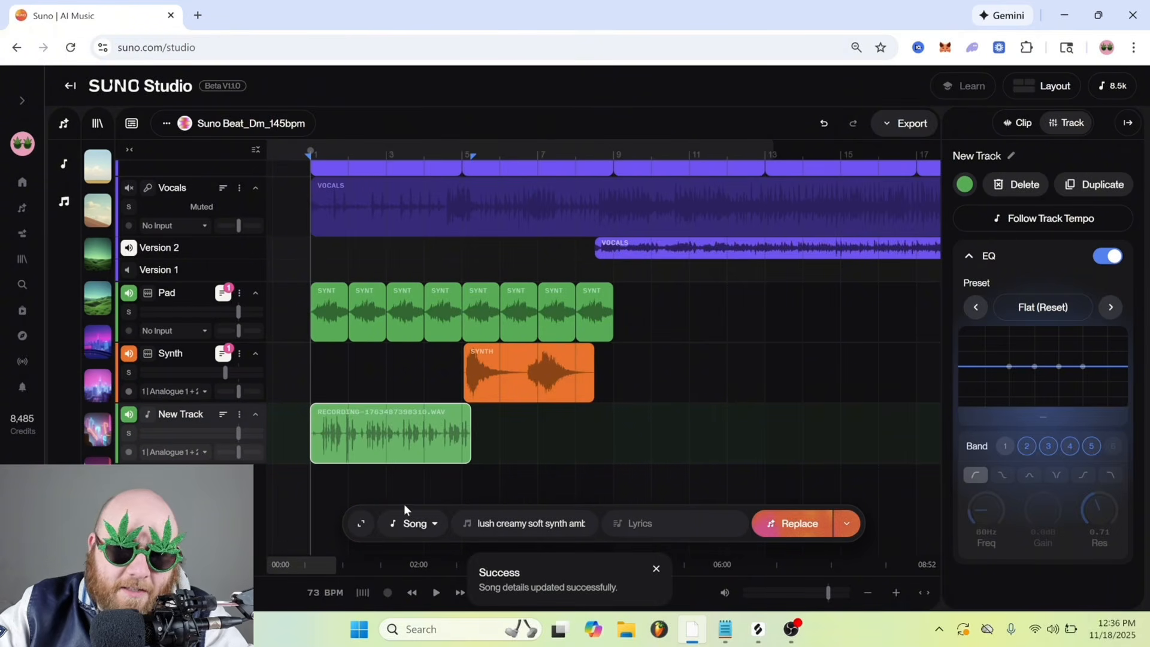
pyautogui.click(361, 523)
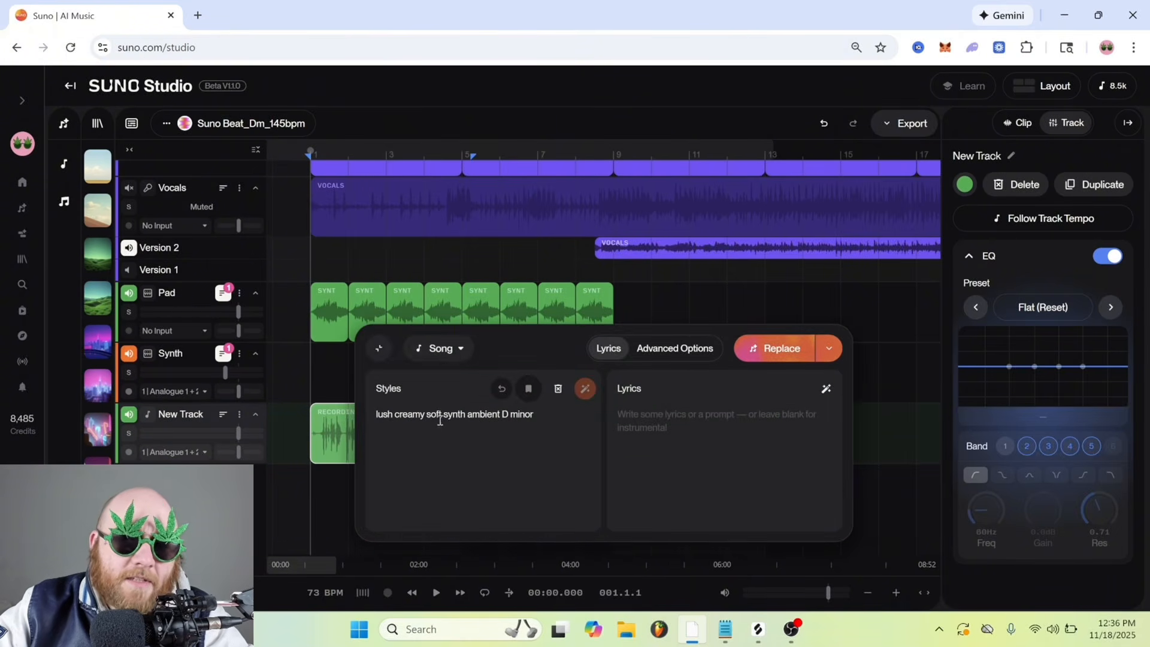
pyautogui.click(443, 348)
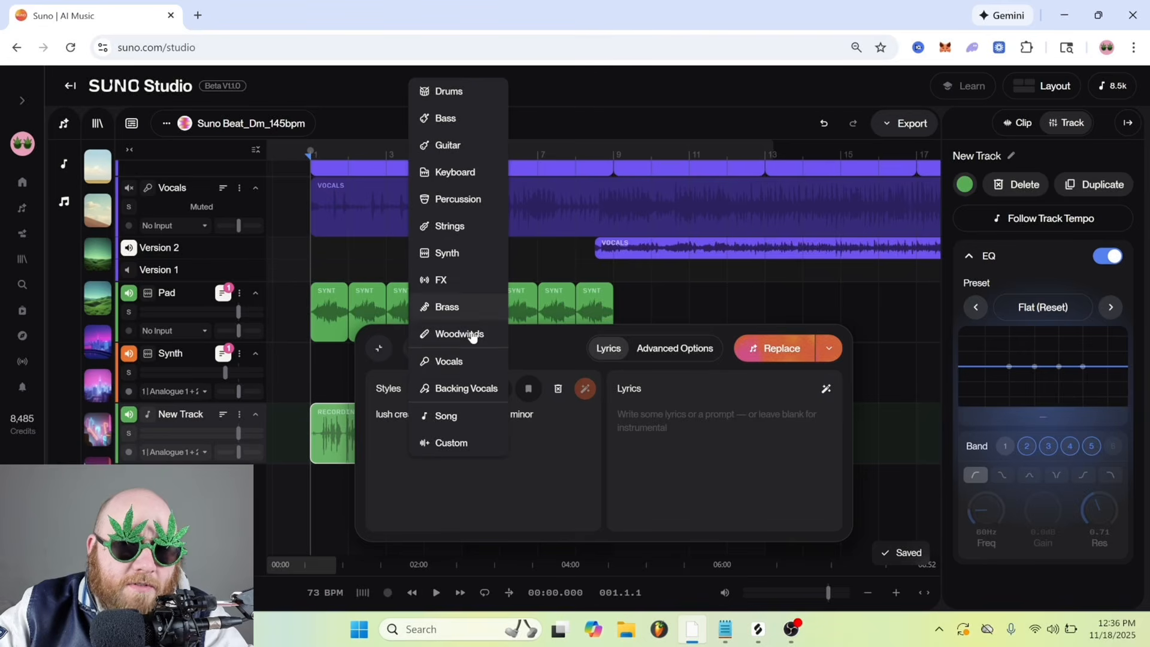
pyautogui.click(459, 334)
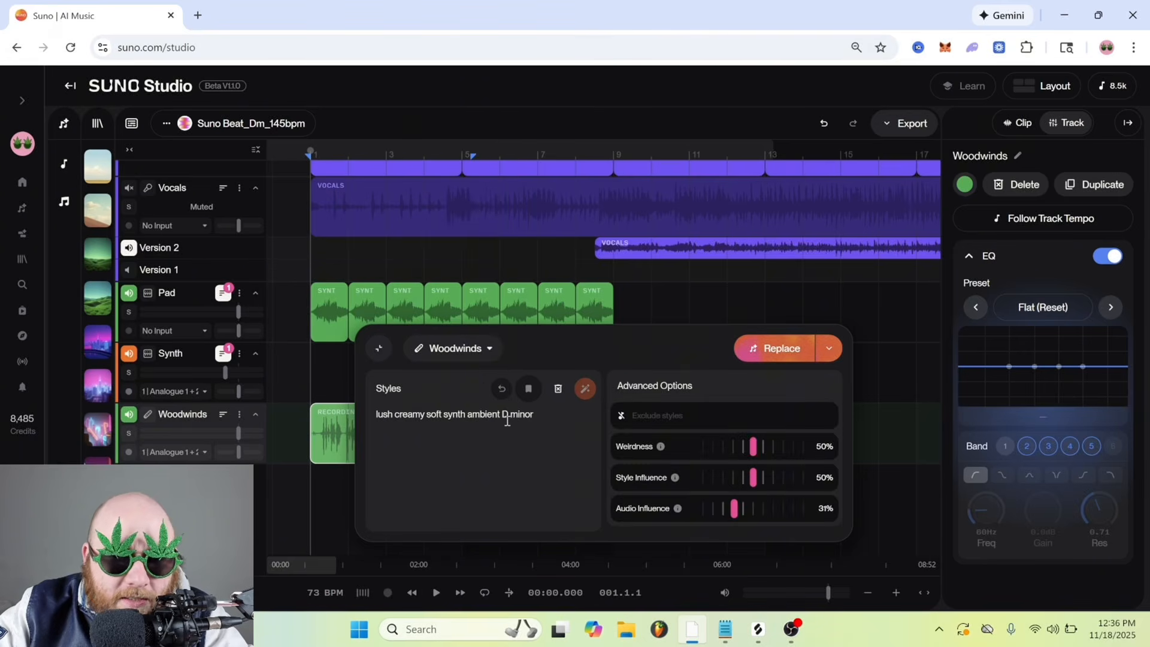
# Replace the recording with woodwinds in the style "flute melody ambient reverb D minor" and play back the result
pyautogui.moveTo(501, 419); pyautogui.dragTo(350, 420)
pyautogui.write('flute ')
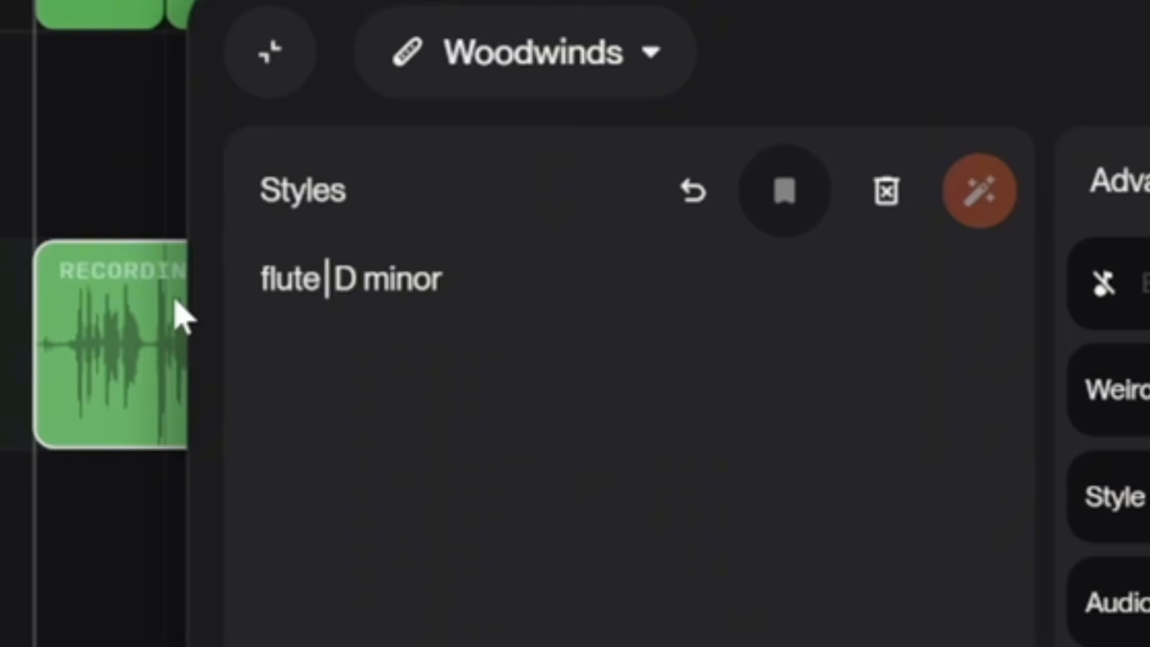
pyautogui.write('melody ambient rev')
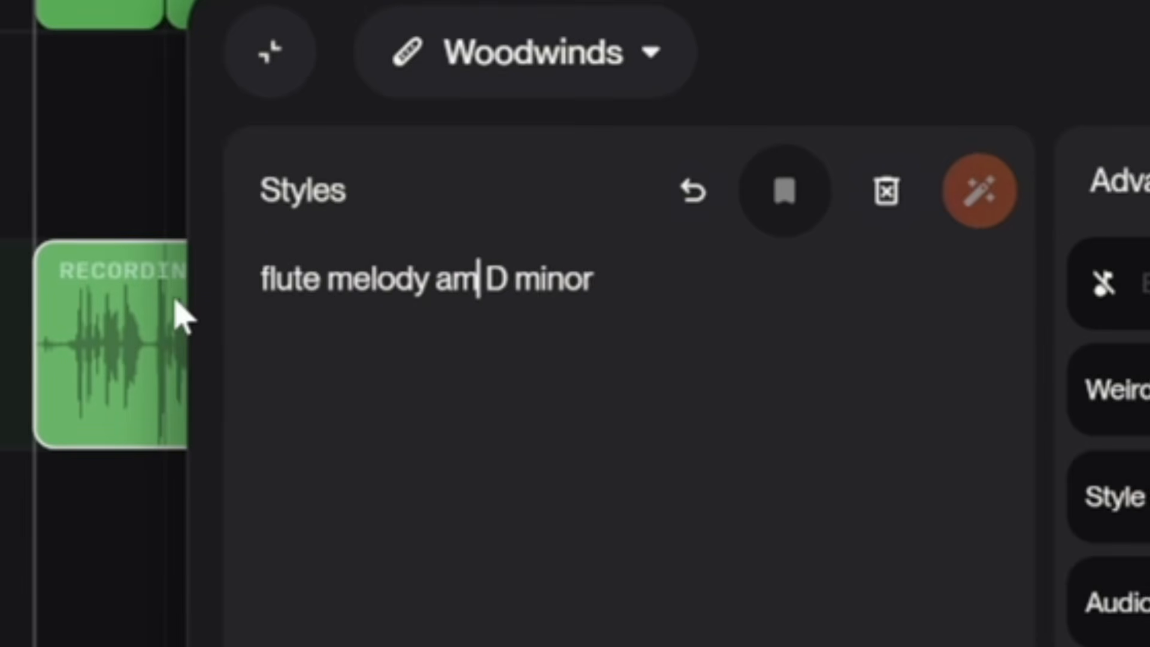
pyautogui.write('erb')
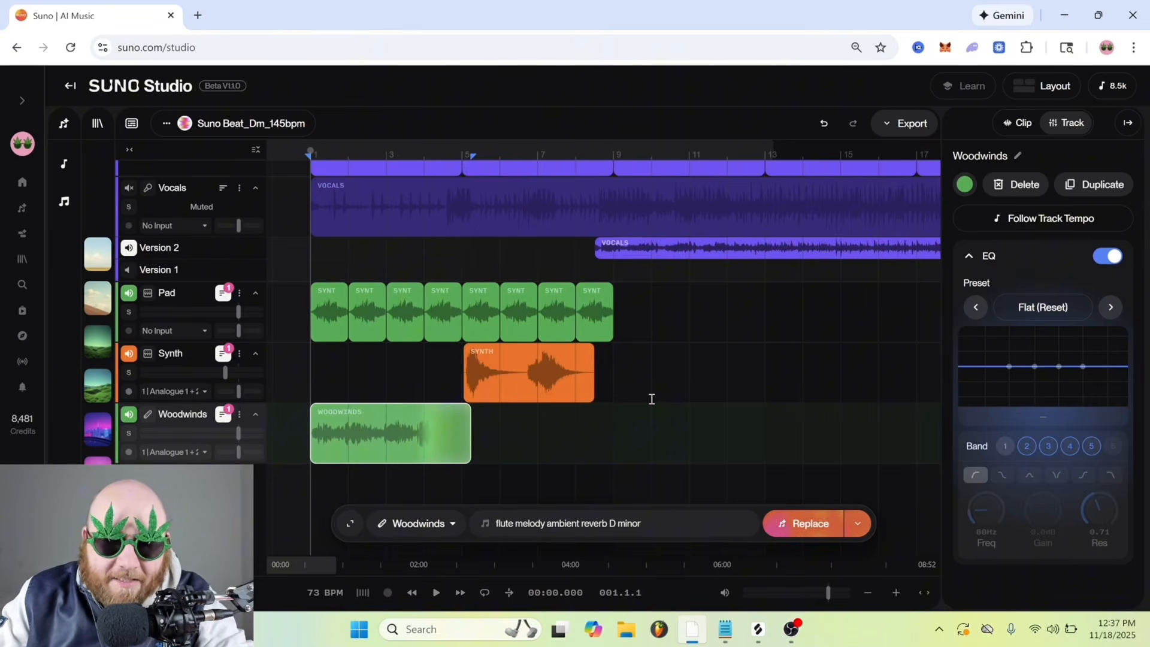
pyautogui.press('space')
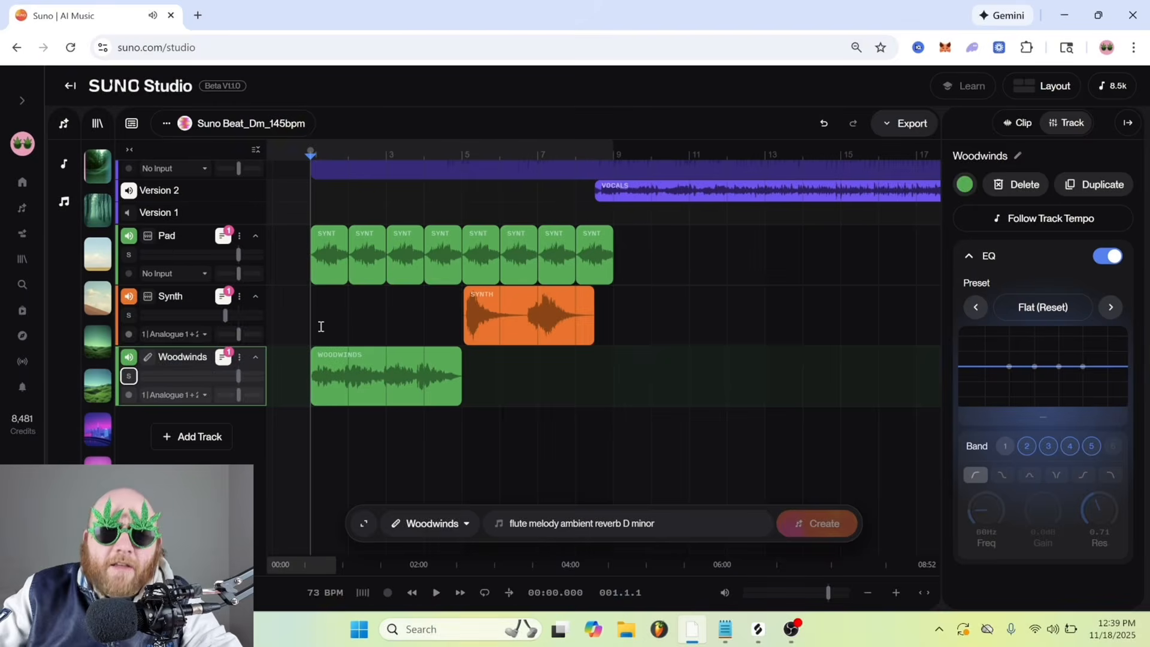
# Add another track below Woodwinds, select bars 1 to 9 on it and set the generation type to Bass
pyautogui.click(201, 437)
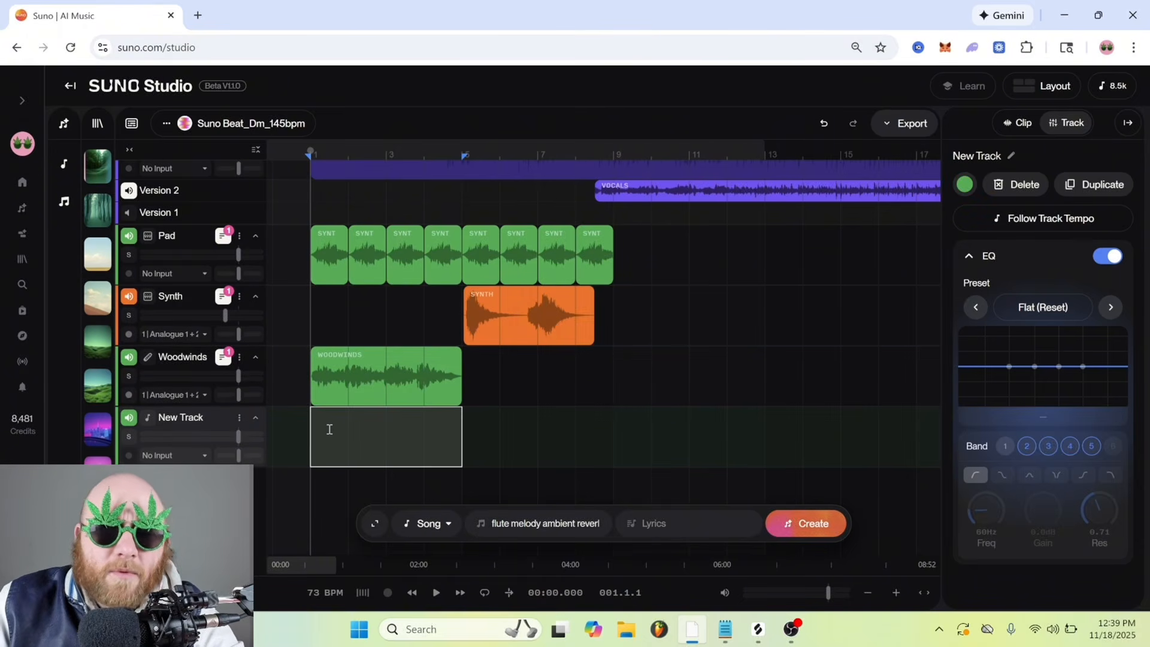
pyautogui.moveTo(313, 424); pyautogui.dragTo(619, 430)
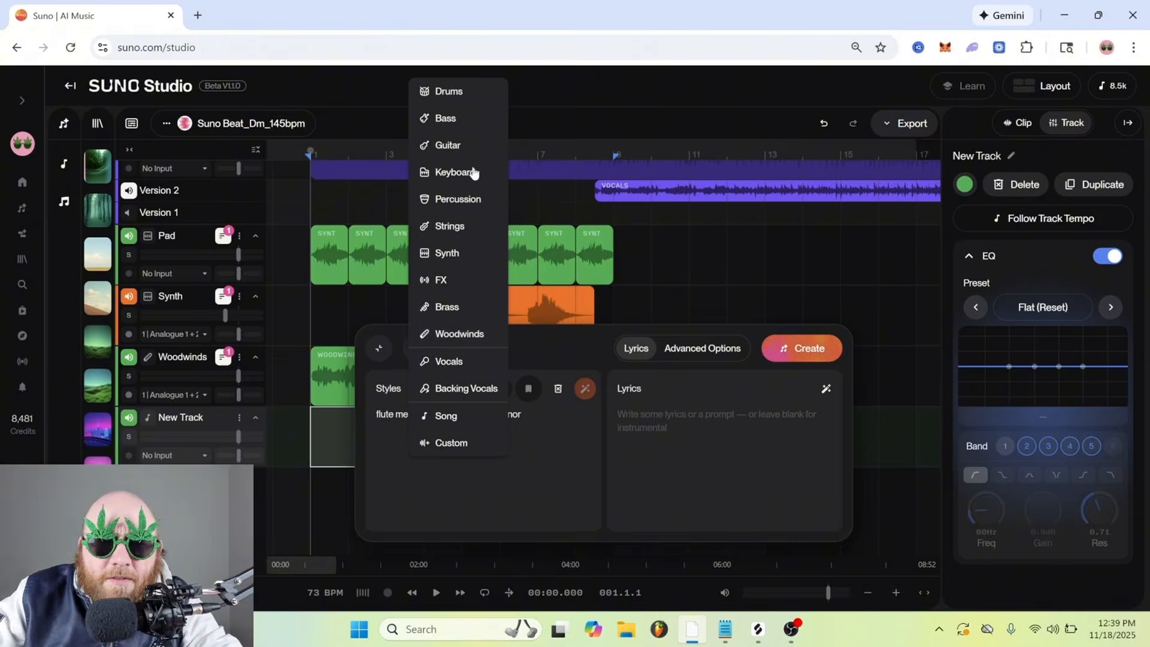
pyautogui.click(456, 121)
# Generate the bass part from the style "staccato stabby 80s west coast moog bass D minor" with Audio Influence at 48%
pyautogui.moveTo(488, 415); pyautogui.dragTo(367, 421)
pyautogui.write('stacatto stabby ')
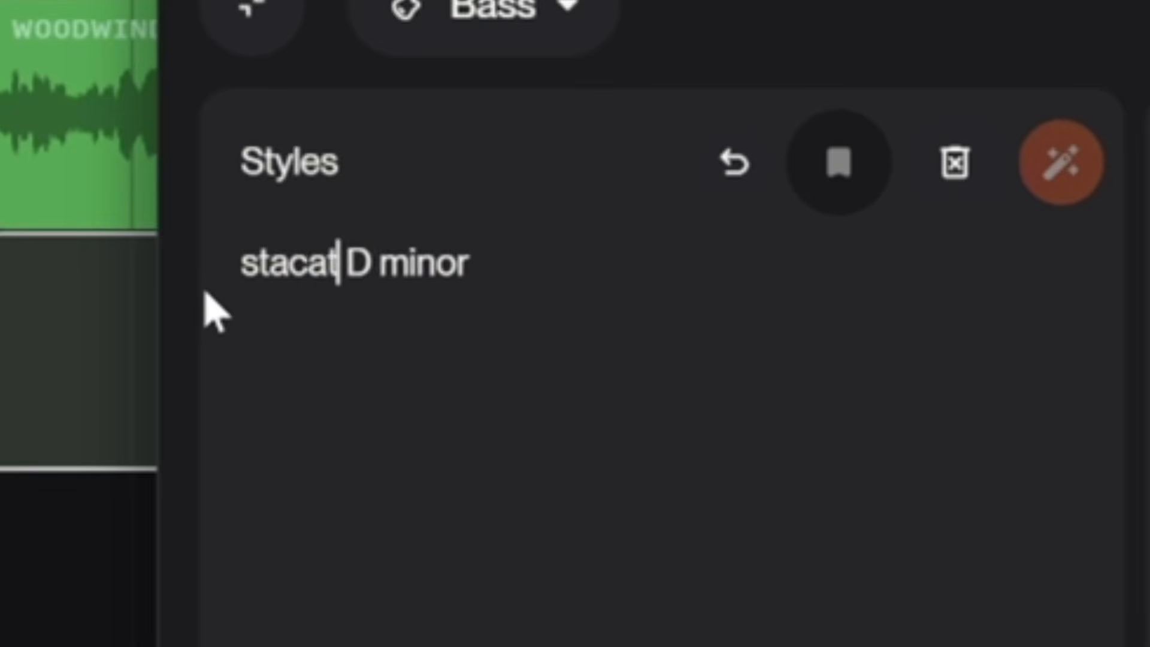
pyautogui.write('80s west coast')
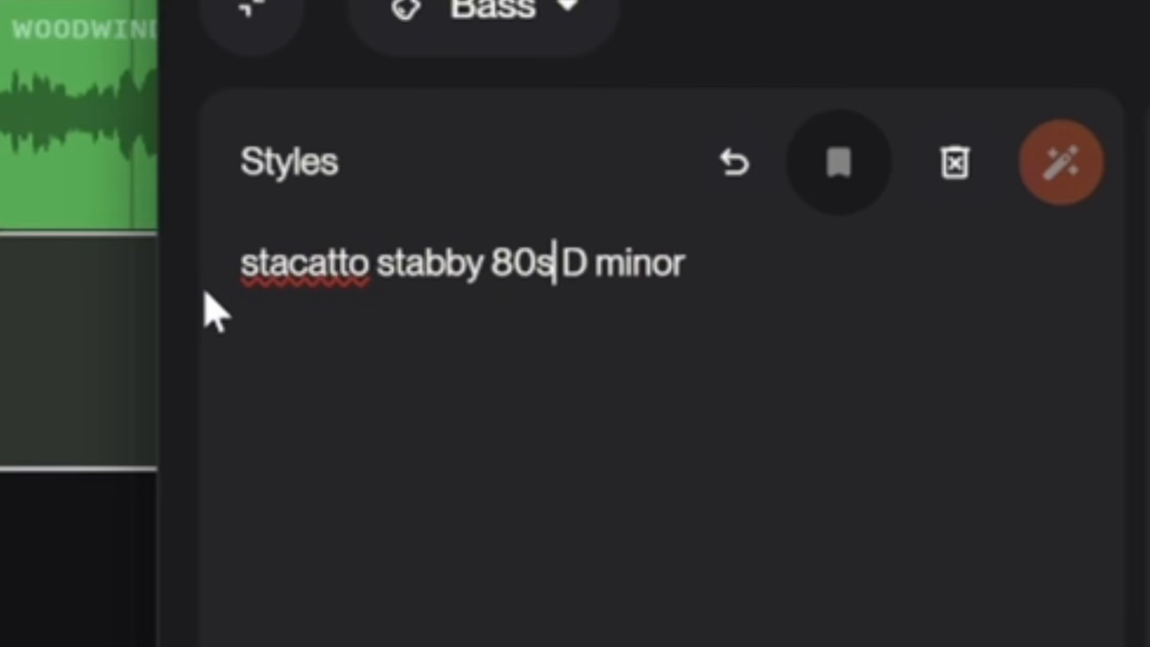
pyautogui.write(' moog bass')
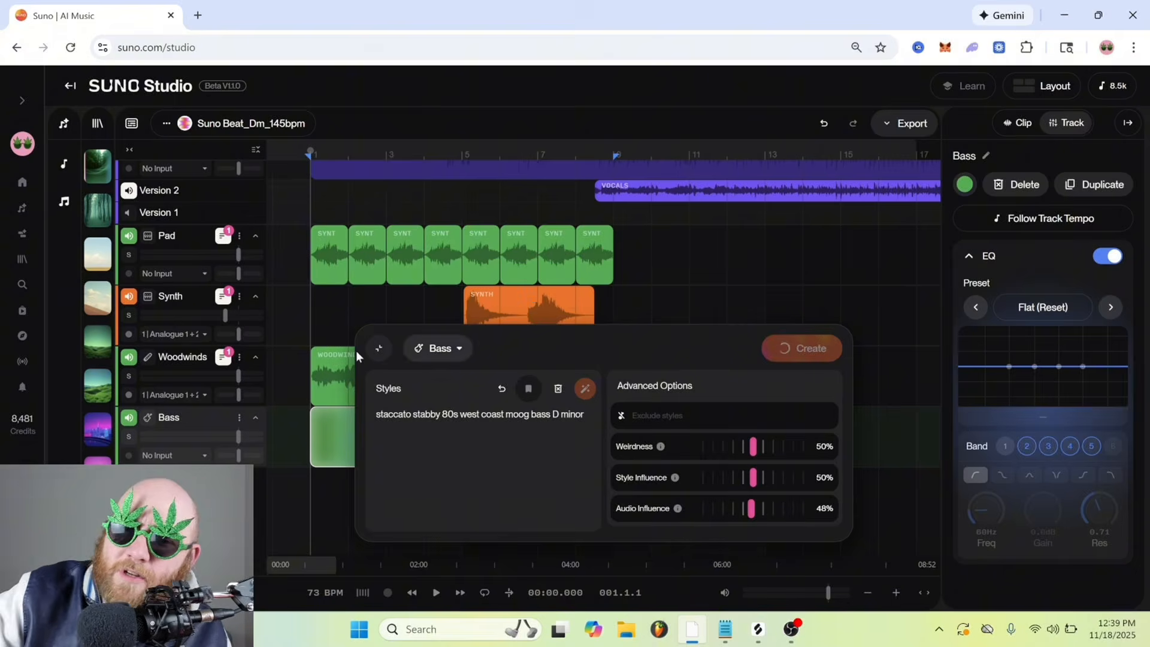
pyautogui.click(378, 349)
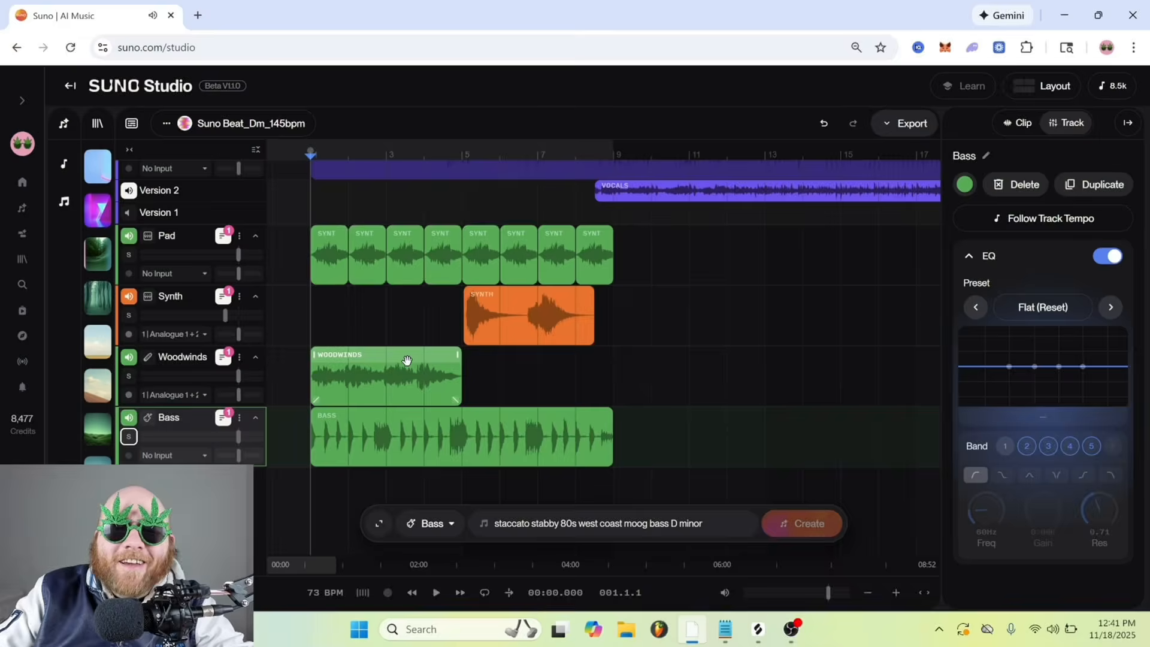
pyautogui.scroll(3, 436, 339)
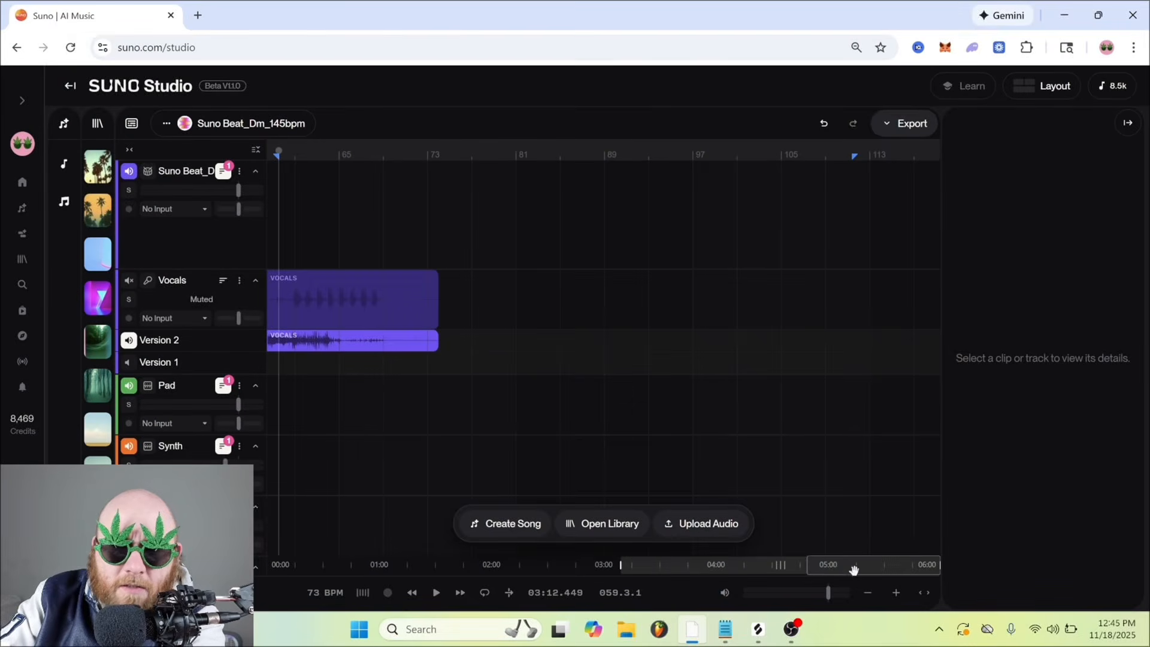
pyautogui.moveTo(854, 568); pyautogui.dragTo(503, 570)
pyautogui.scroll(-4, 513, 411)
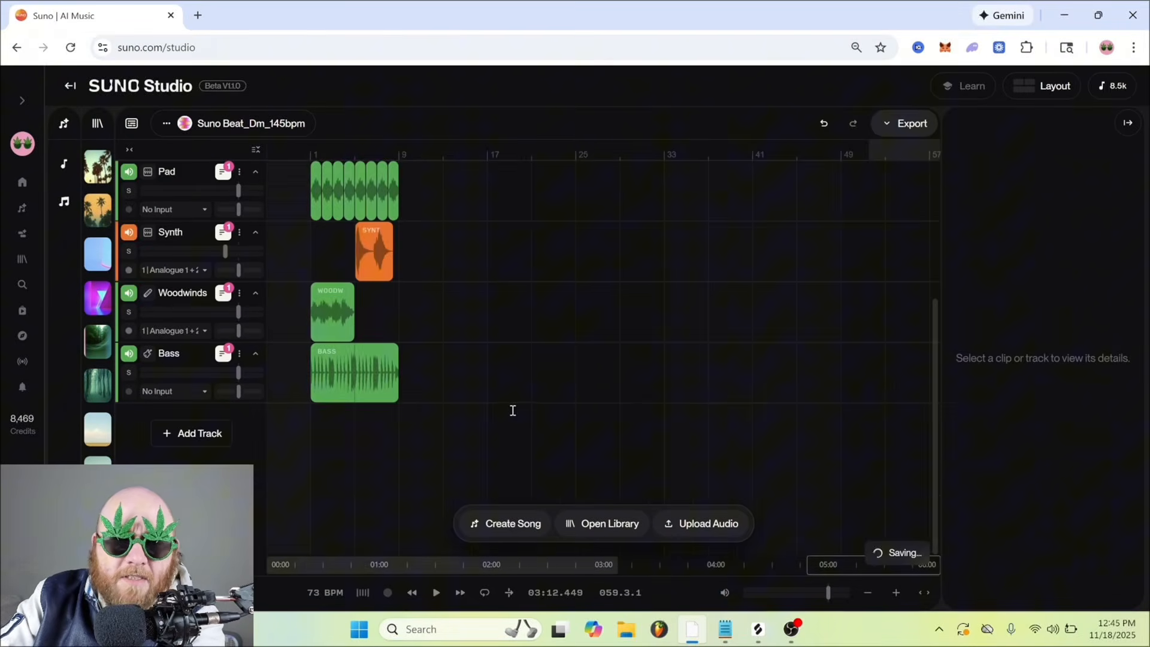
pyautogui.scroll(4, 509, 407)
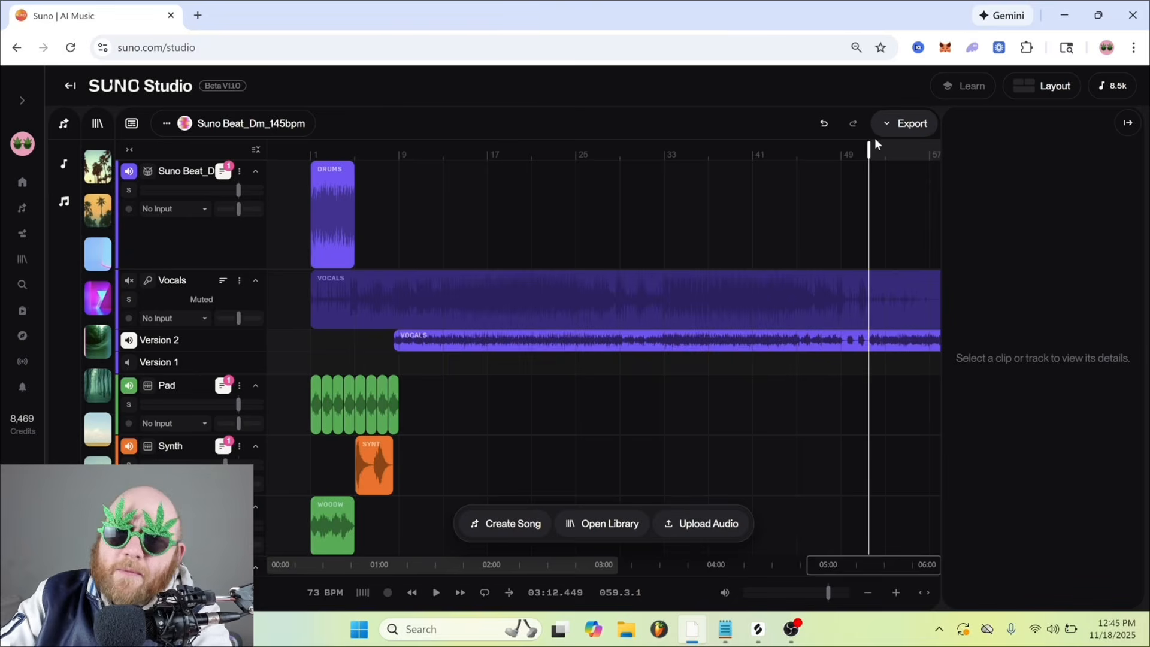
# Export the Suno Studio project as multitrack audio
pyautogui.click(908, 125)
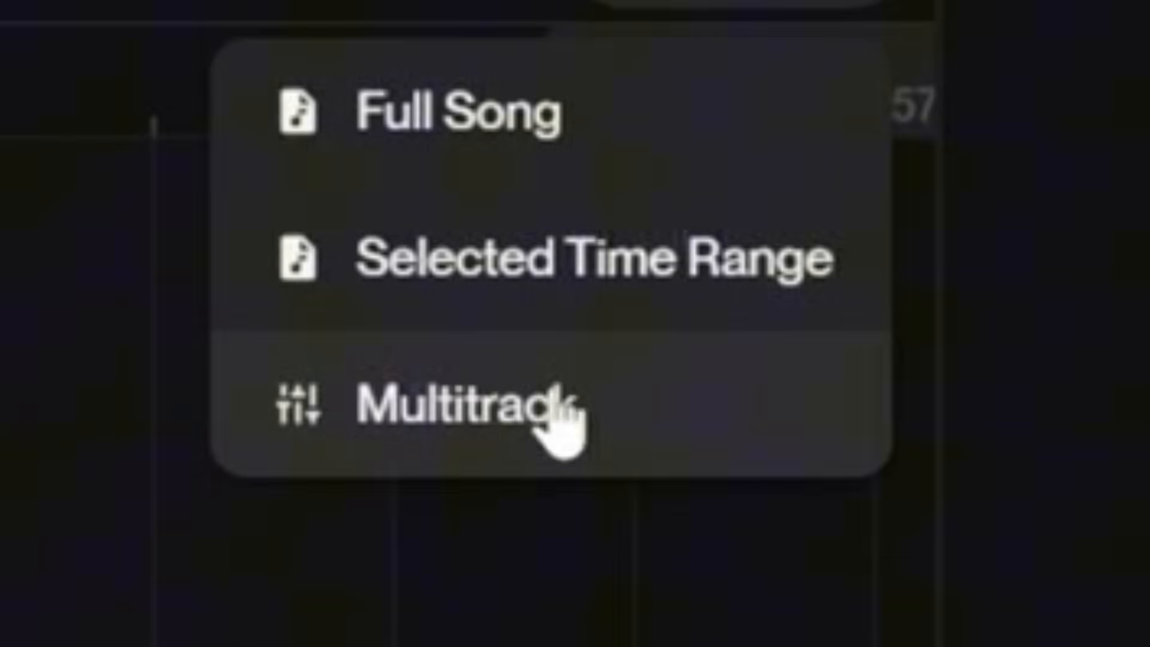
pyautogui.click(440, 414)
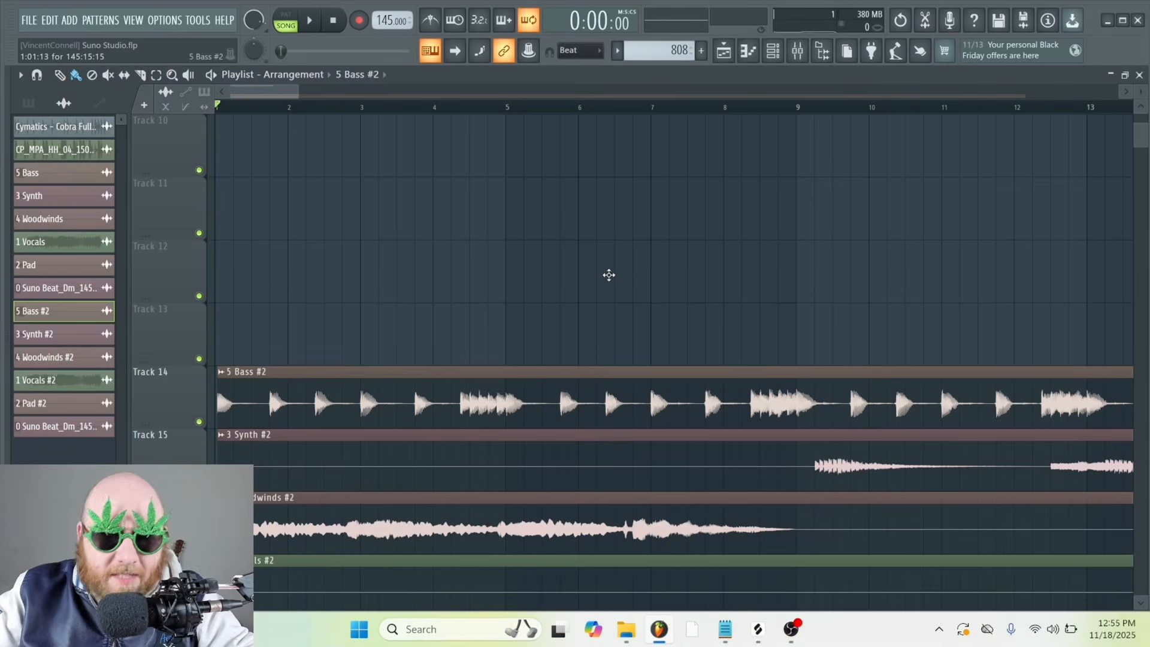
# In the FL Studio playlist, trim the 5 Bass #2 clip to end at bar 9 and duplicate it directly after itself
pyautogui.scroll(-2, 508, 241)
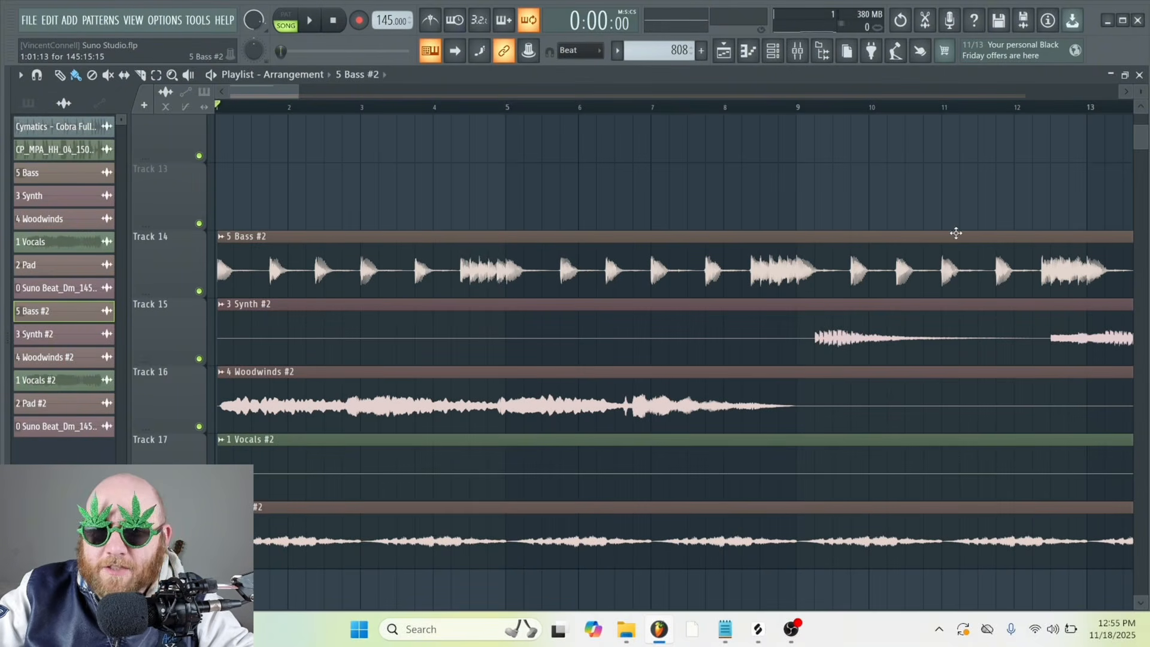
pyautogui.moveTo(797, 247); pyautogui.dragTo(798, 252)
pyautogui.press('b')
pyautogui.rightClick(835, 255)
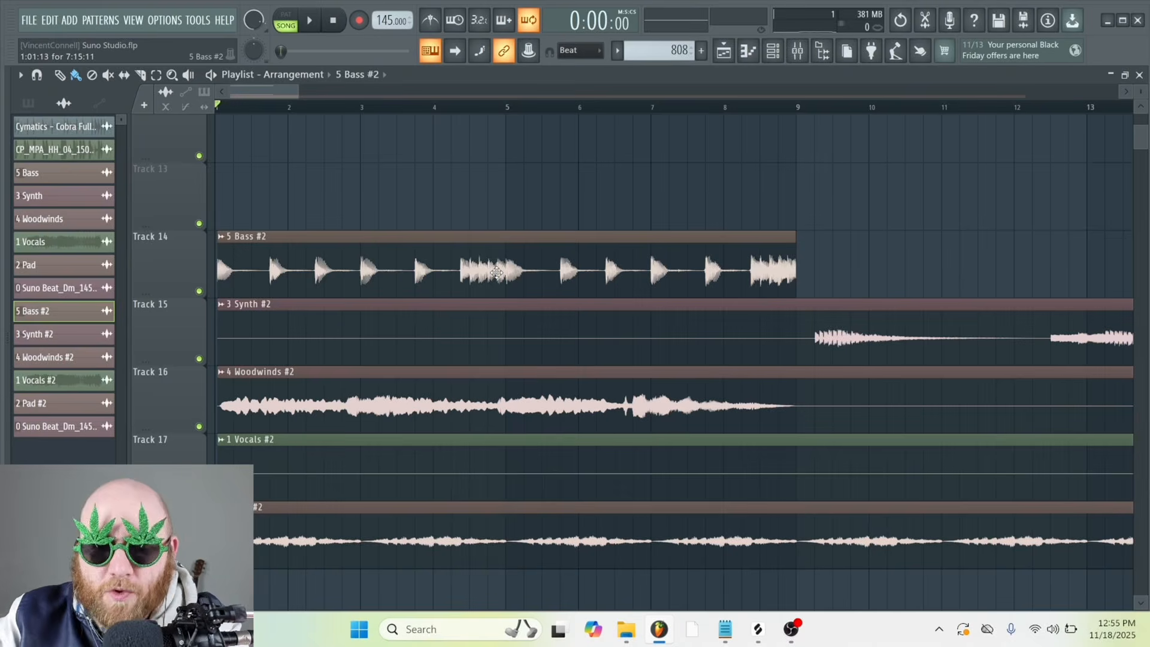
pyautogui.click(497, 272)
pyautogui.hotkey('ctrl', 'b')
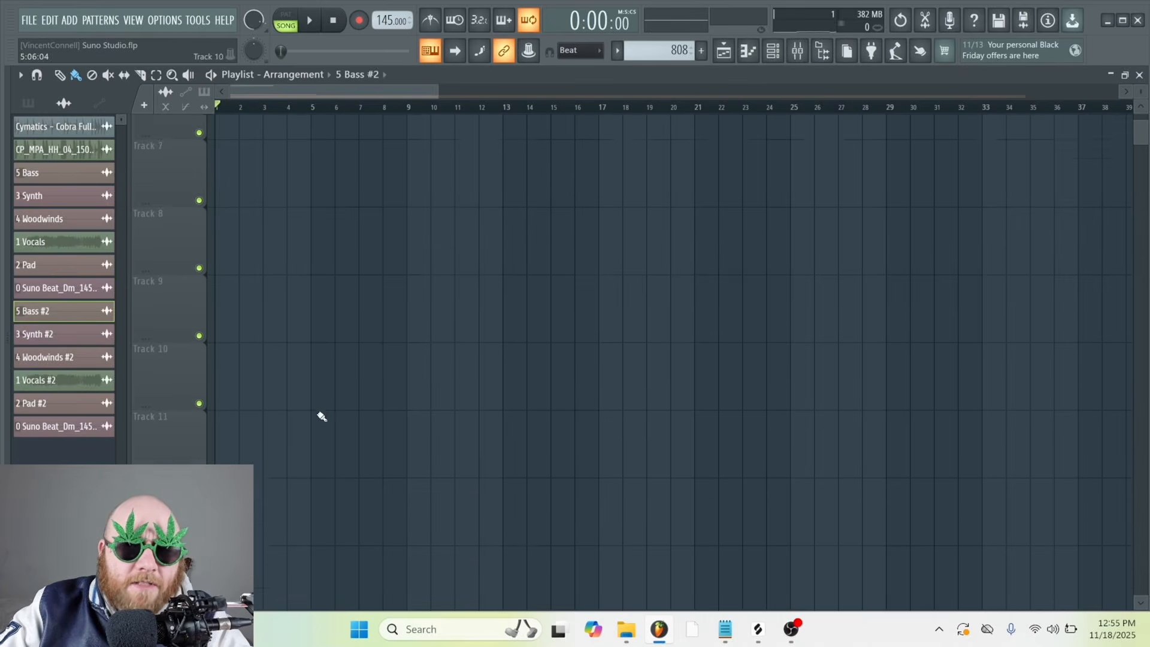
# Add Fruity Parametric EQ 2 to slot 4 of the 5 Bass #2 mixer track and make band 1 a Steep 8 high-pass
pyautogui.scroll(-10, 321, 416)
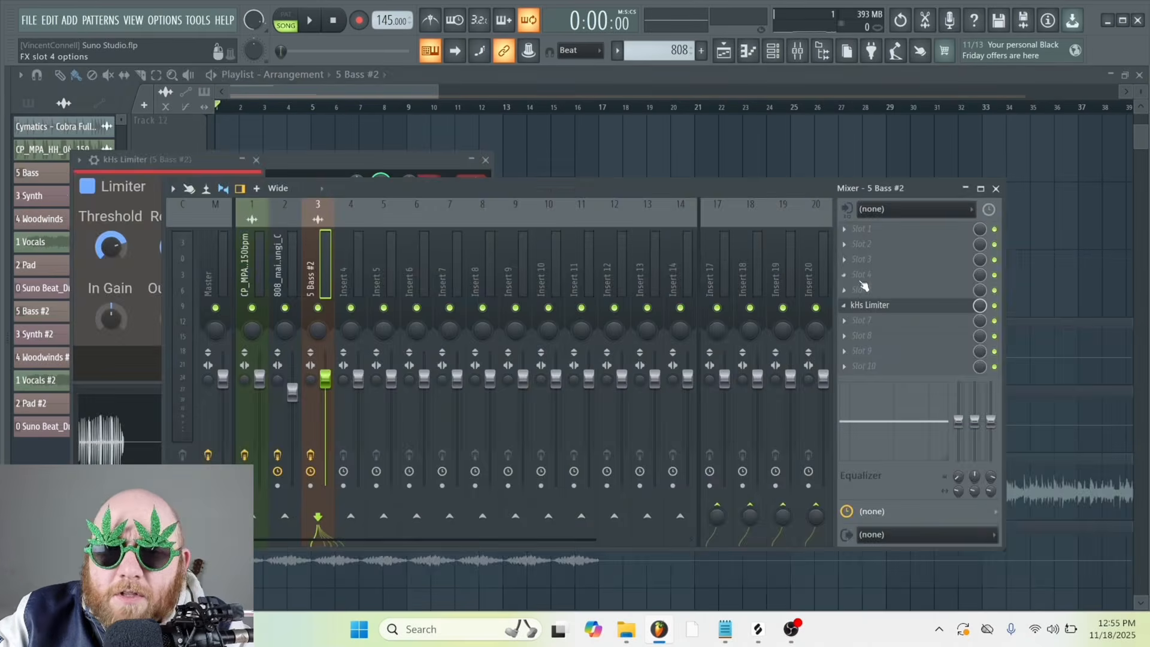
pyautogui.click(862, 274)
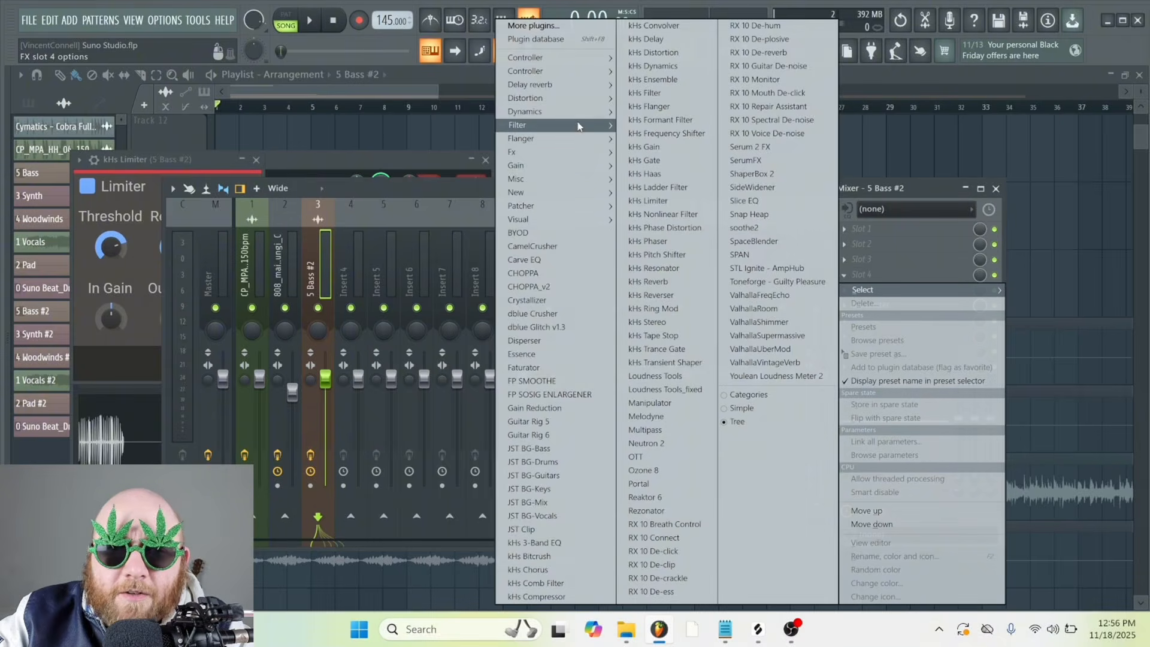
pyautogui.moveTo(577, 124)
pyautogui.click(443, 191)
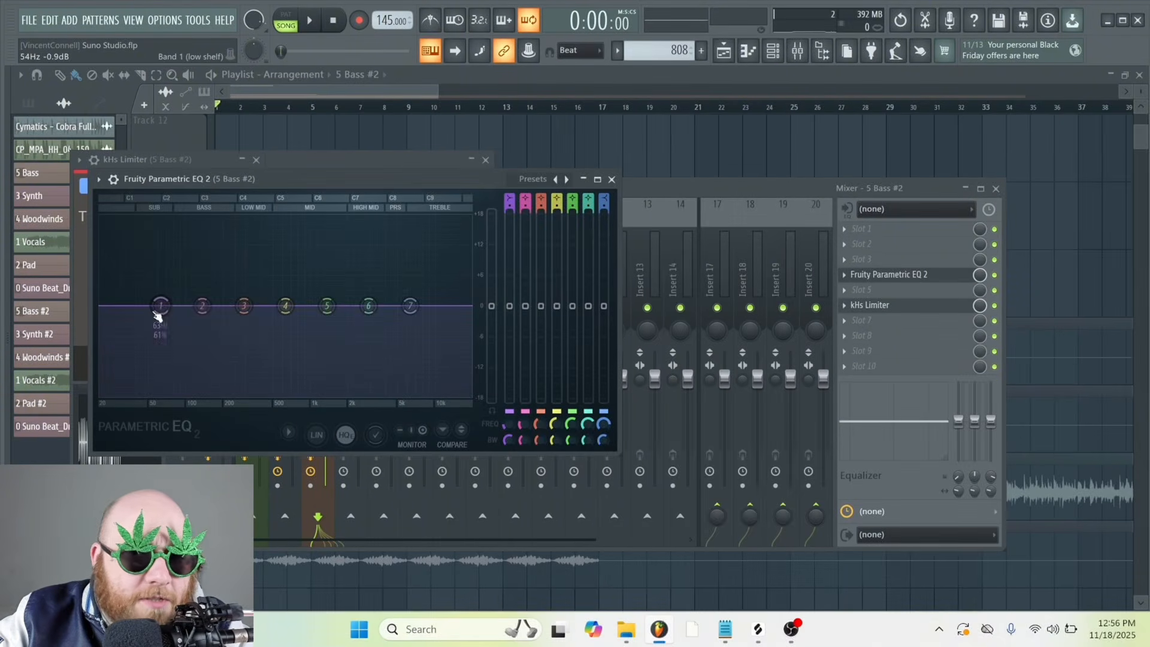
pyautogui.rightClick(161, 308)
pyautogui.moveTo(182, 342)
pyautogui.rightClick(223, 382)
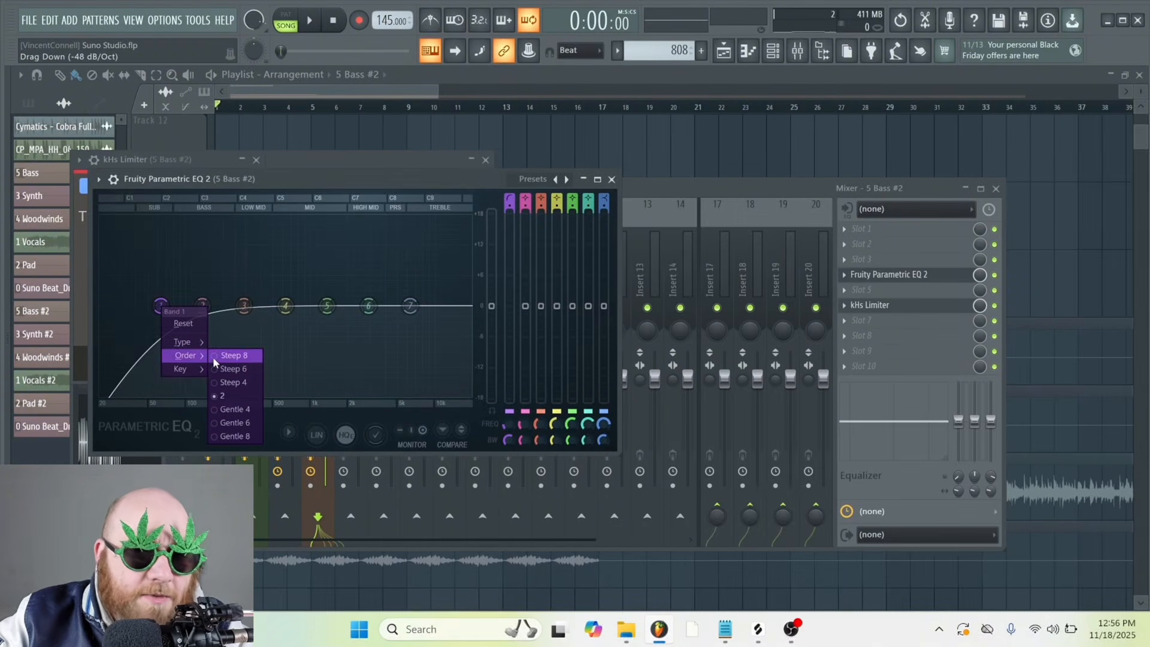
pyautogui.click(213, 357)
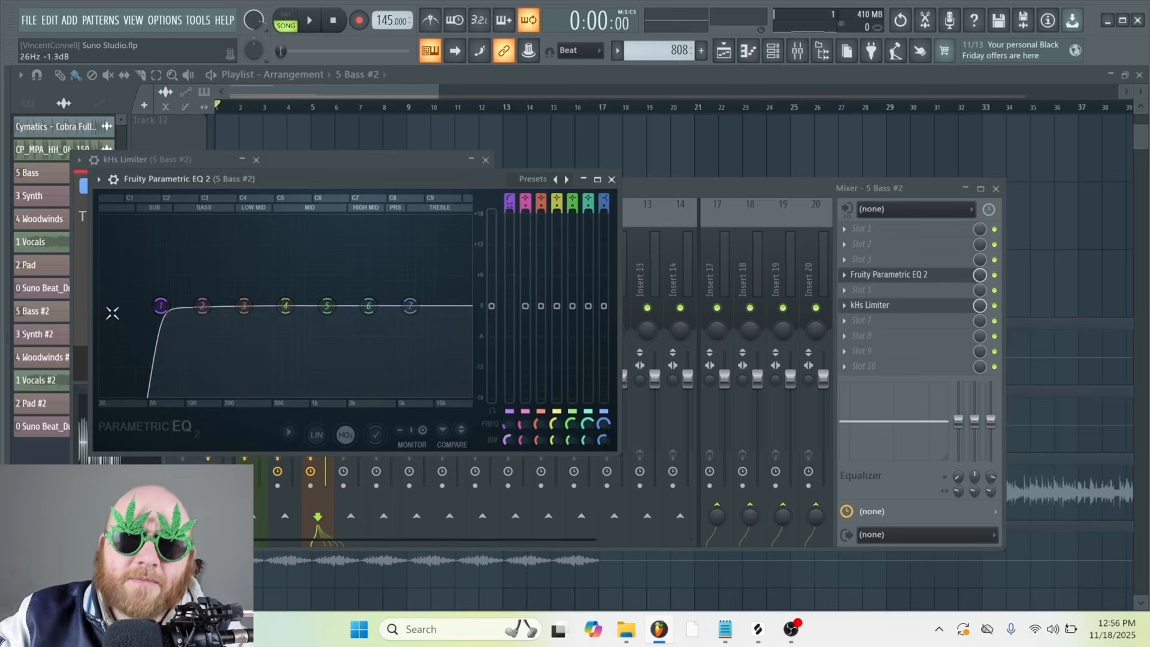
# Raise the bass EQ's high-pass cutoff during playback and turn band 7 into a Steep 8 low-pass that rolls off the highs
pyautogui.press('space')
pyautogui.moveTo(161, 306); pyautogui.dragTo(175, 307)
pyautogui.click(484, 355)
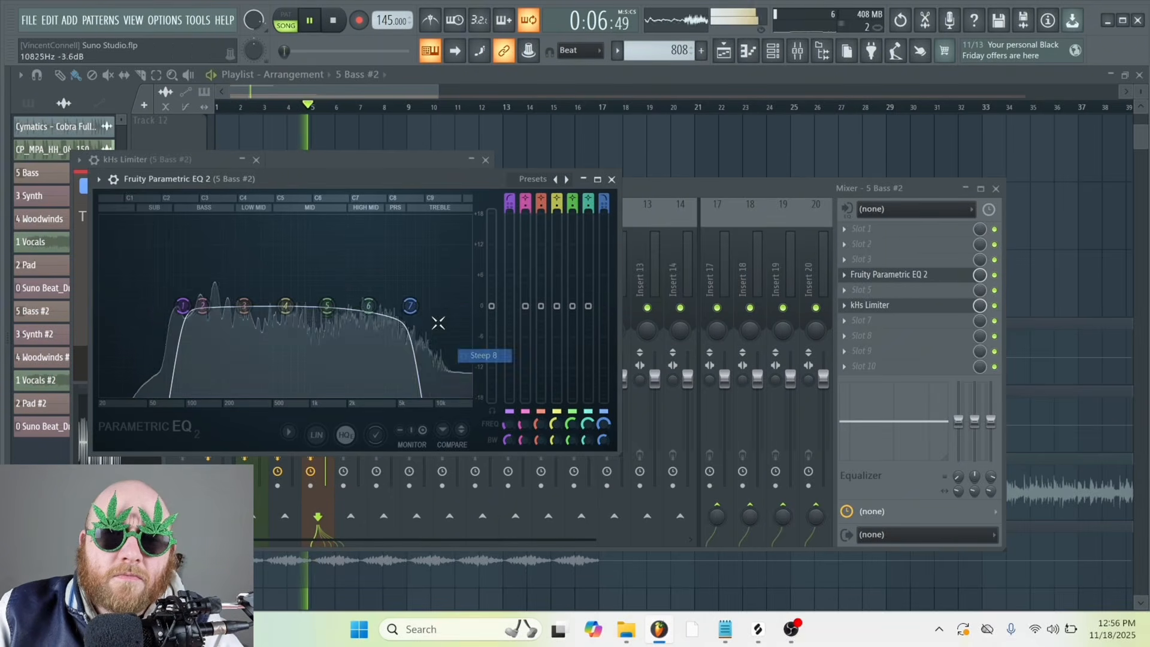
pyautogui.moveTo(410, 306); pyautogui.dragTo(381, 318)
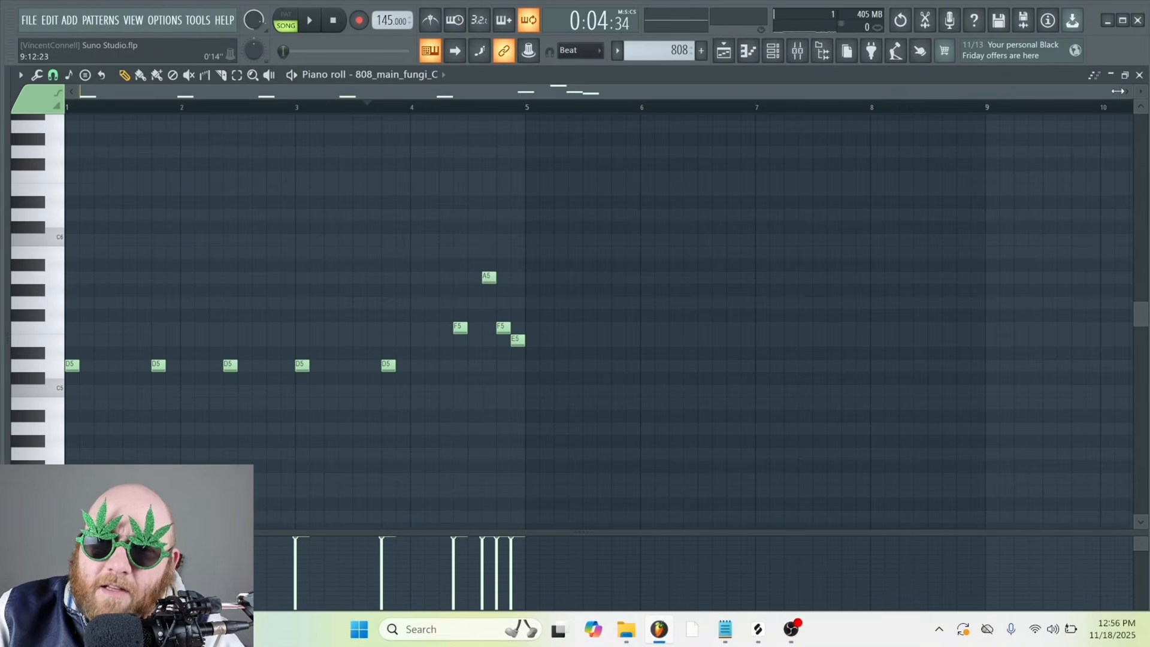
# Rewrite the 808_main_fungi_C run at the end of bar 4 as D5, G5, A5, F5, E5 and play it back
pyautogui.moveTo(1110, 93); pyautogui.dragTo(881, 93)
pyautogui.moveTo(757, 95); pyautogui.dragTo(916, 95)
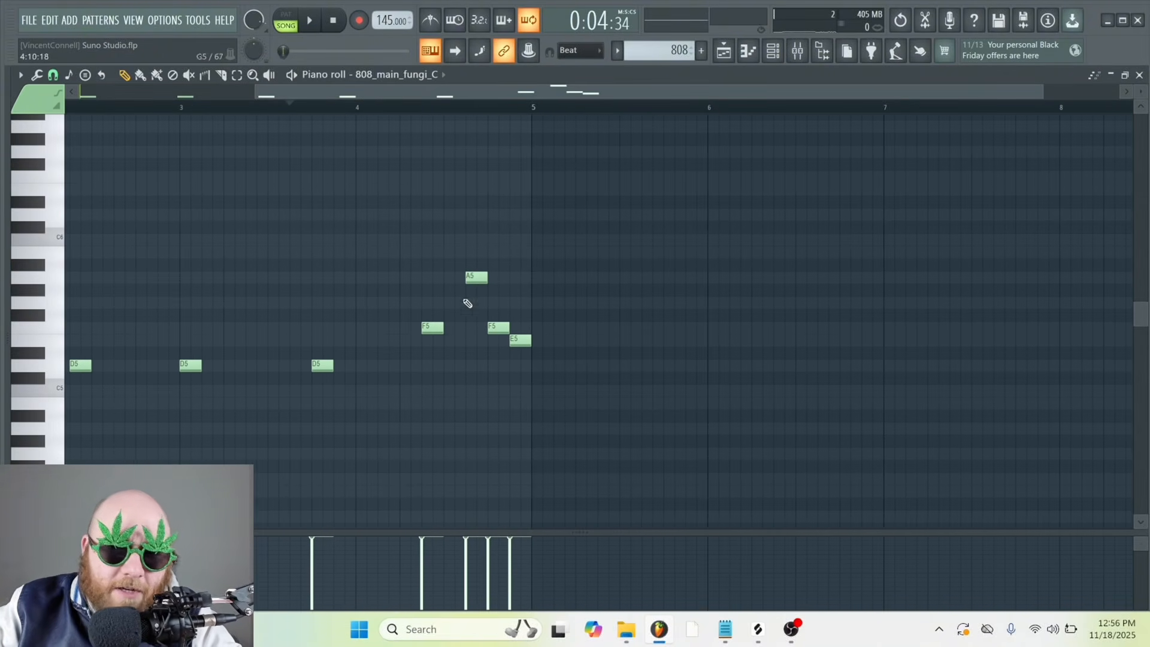
pyautogui.moveTo(445, 340); pyautogui.dragTo(447, 325)
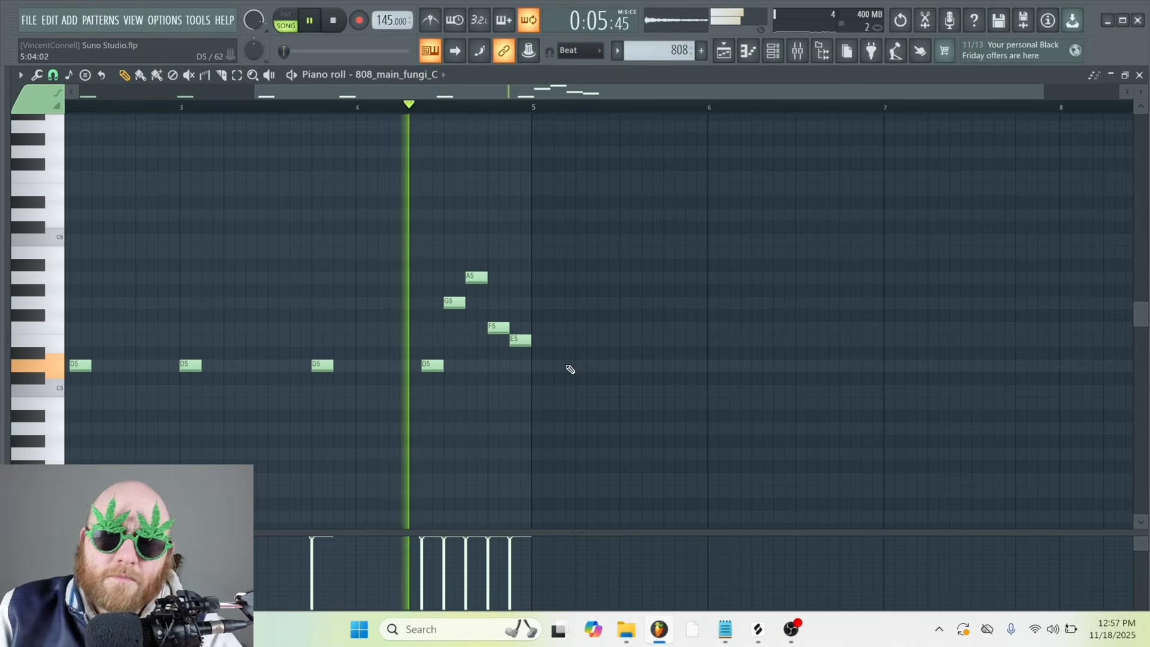
pyautogui.click(333, 24)
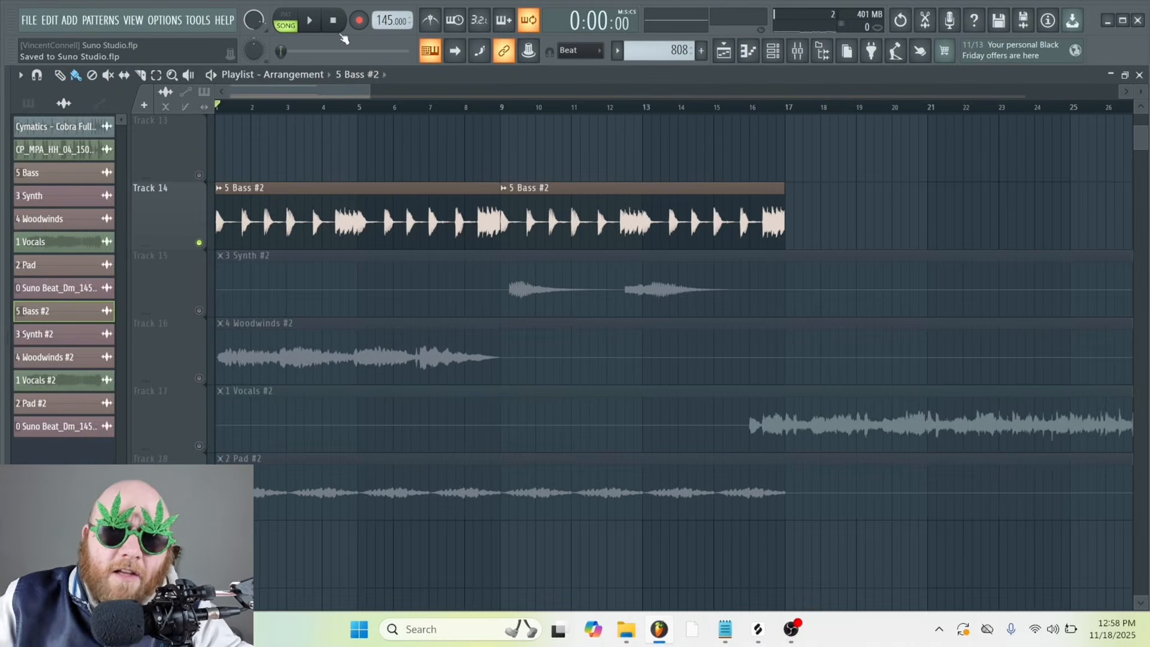
# Insert Fruity Stereo Enhancer in slot 5 of the 5 Bass #2 track and cut its EQ band 6 by 0.8 dB at 2909 Hz
pyautogui.doubleClick(359, 213)
pyautogui.click(798, 51)
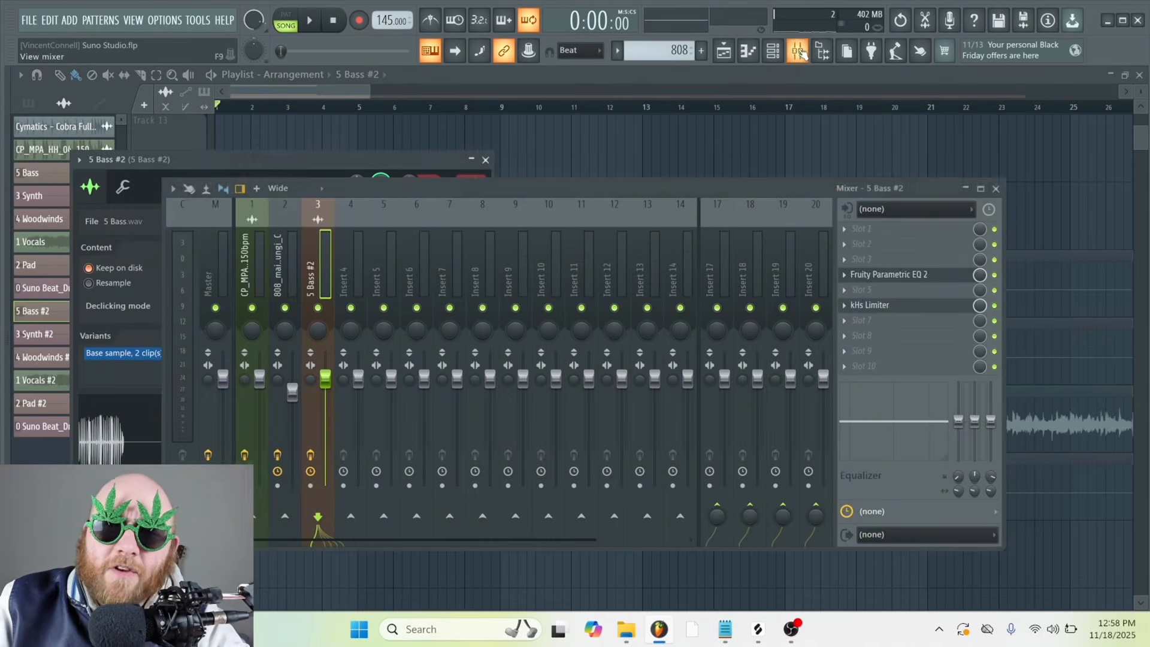
pyautogui.click(879, 293)
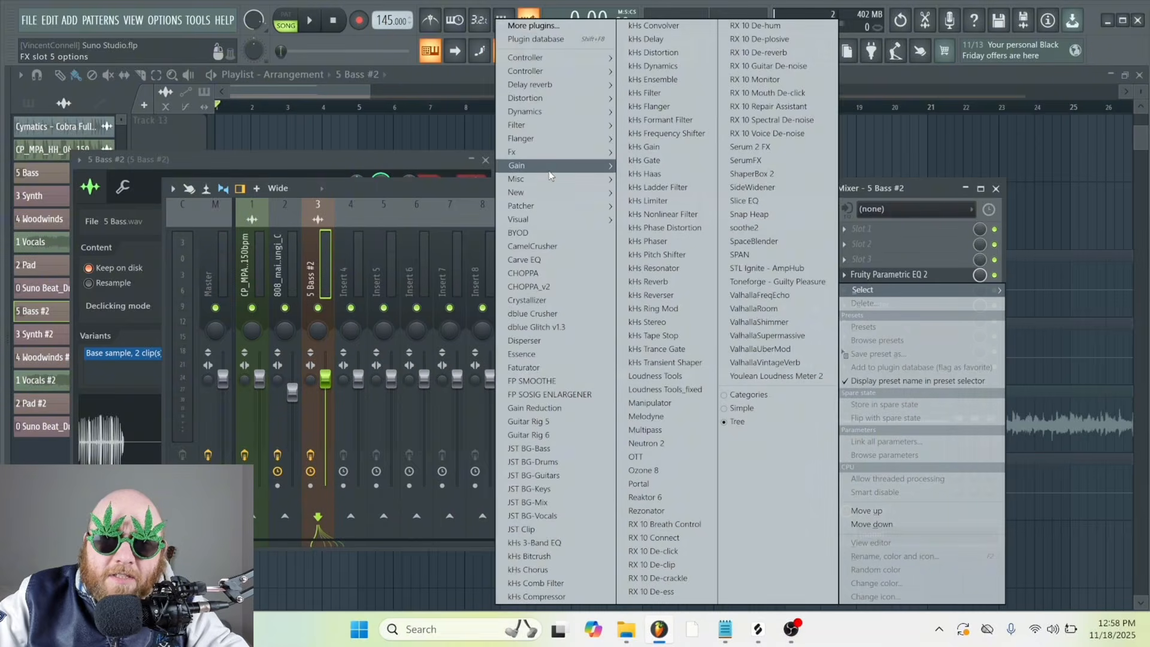
pyautogui.moveTo(538, 166)
pyautogui.click(482, 210)
pyautogui.moveTo(327, 185); pyautogui.dragTo(386, 204)
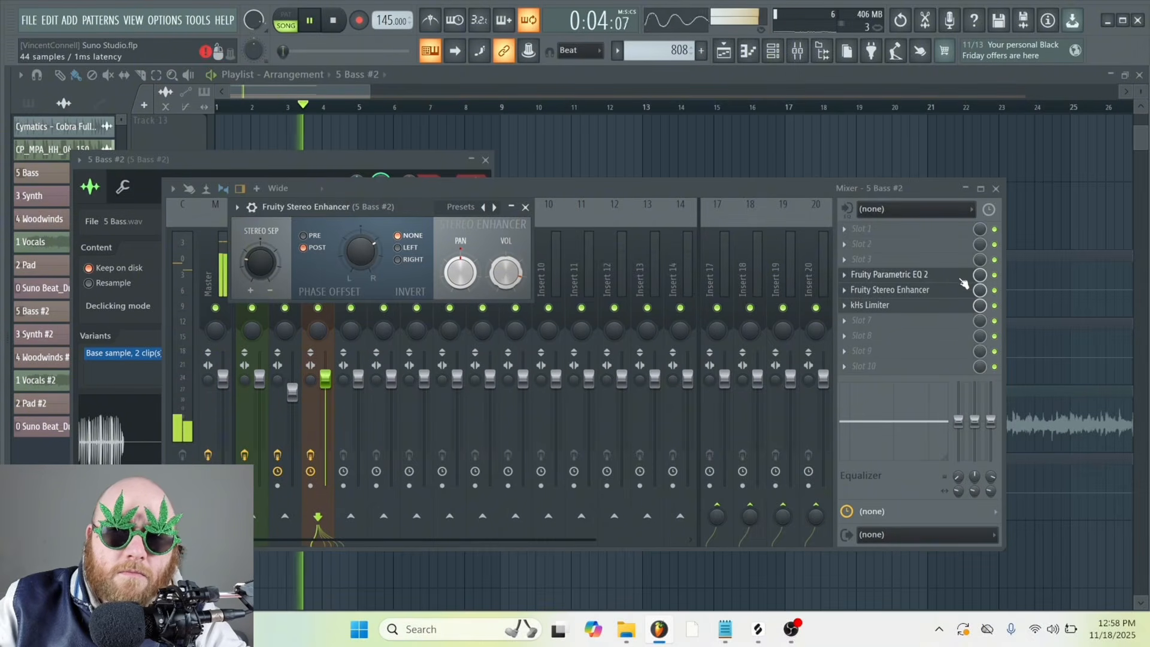
pyautogui.click(935, 276)
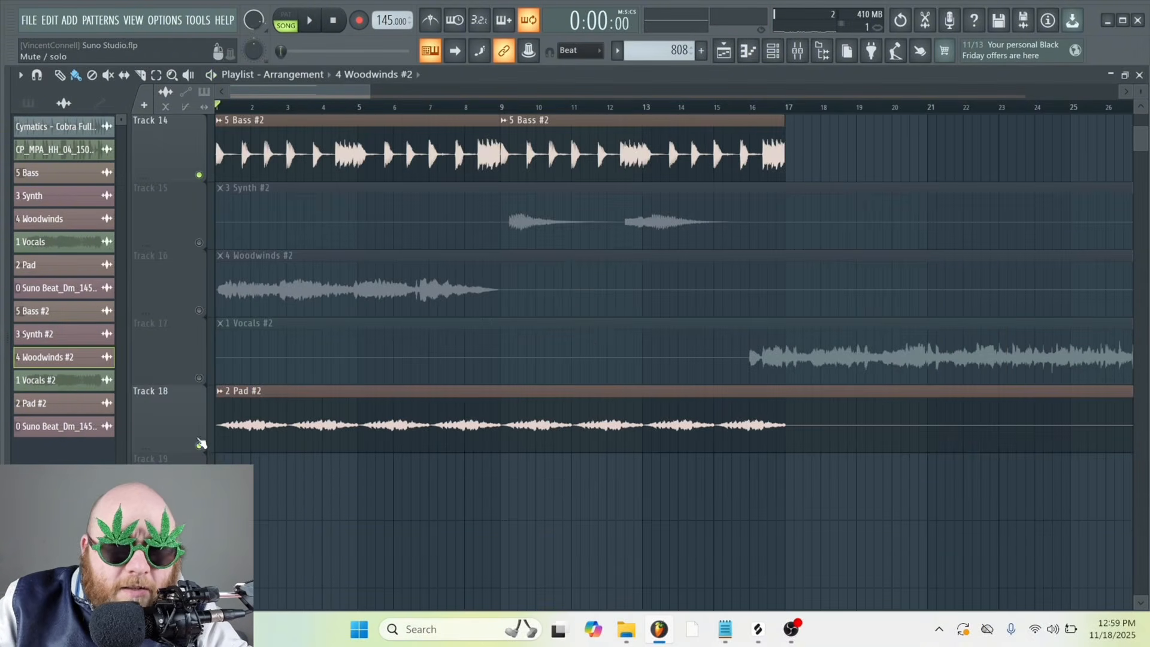
# Play the soloed pad, trim the 2 Pad #2 clip to its first two bars, duplicate it and select both copies
pyautogui.scroll(-3, 275, 428)
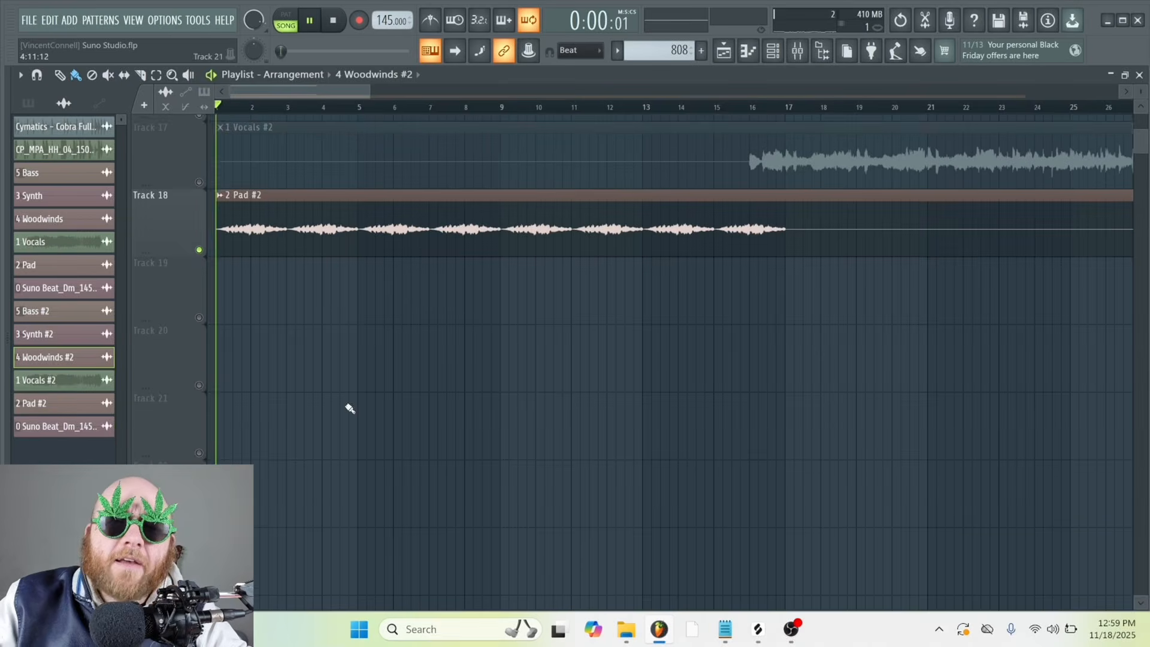
pyautogui.press('space')
pyautogui.scroll(4, 392, 86)
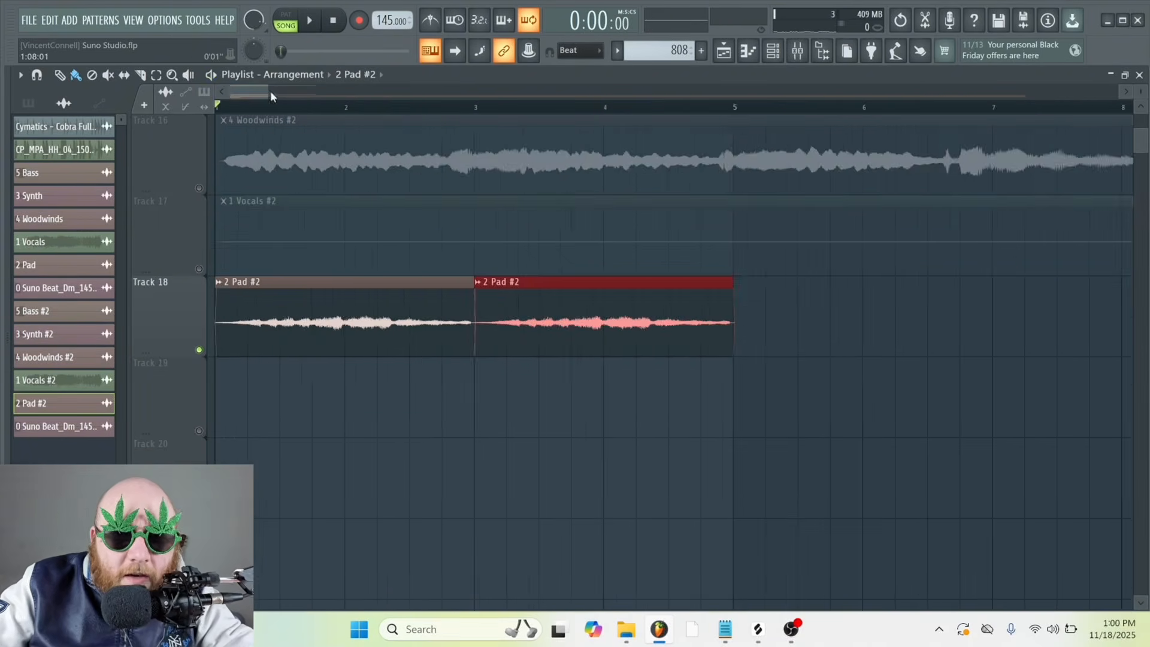
pyautogui.scroll(-5, 271, 95)
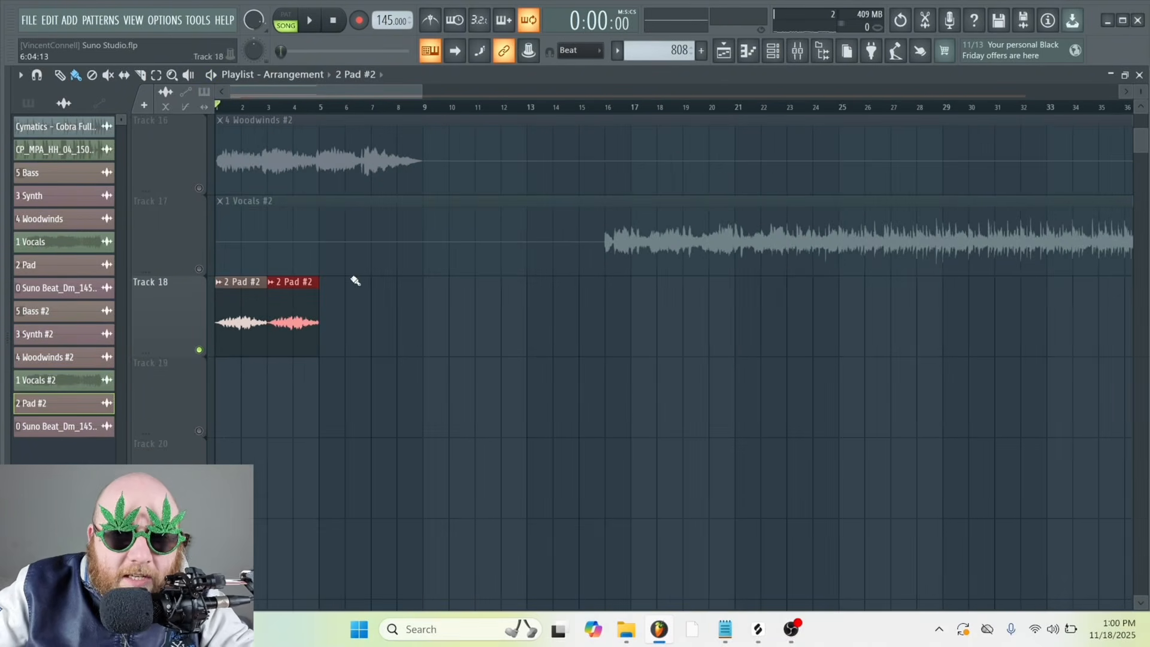
pyautogui.click(233, 305)
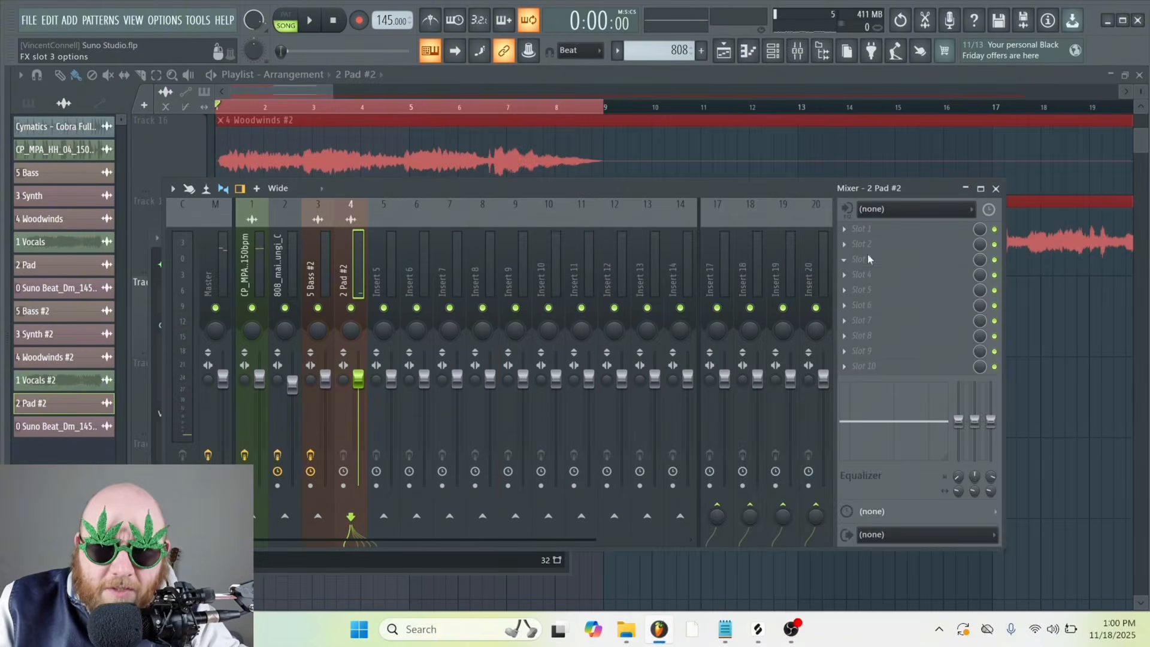
# Add Fruity Parametric EQ 2 to slot 3 of the 2 Pad #2 mixer track and make band 1 a Steep 8 high-pass
pyautogui.click(869, 259)
pyautogui.moveTo(565, 127)
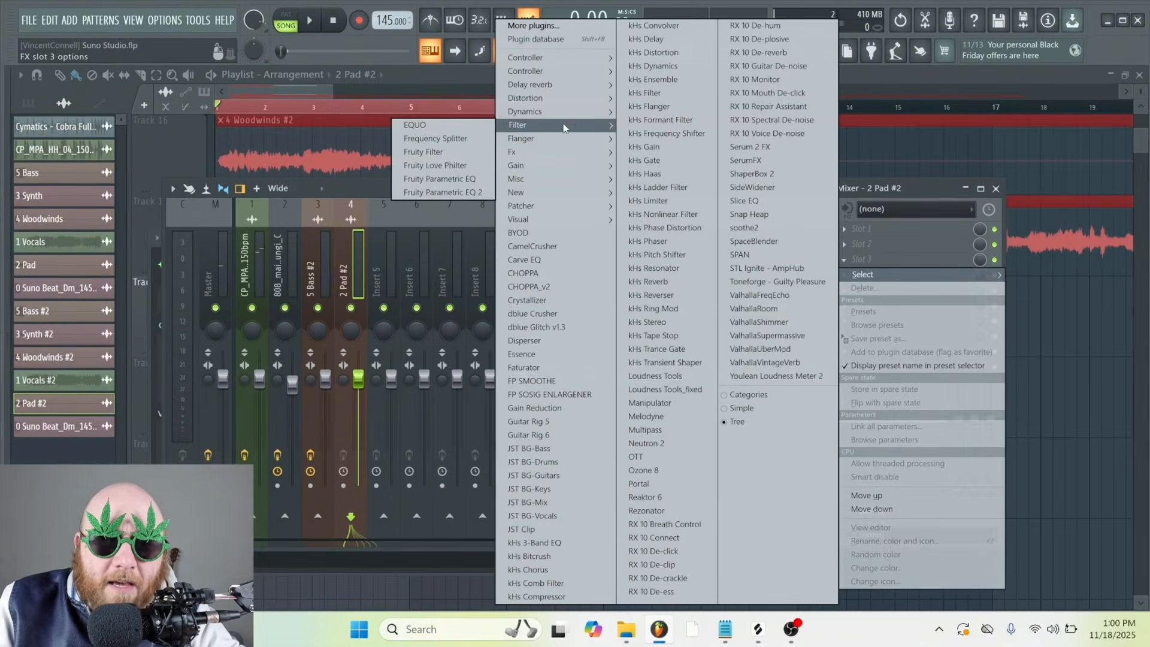
pyautogui.click(443, 192)
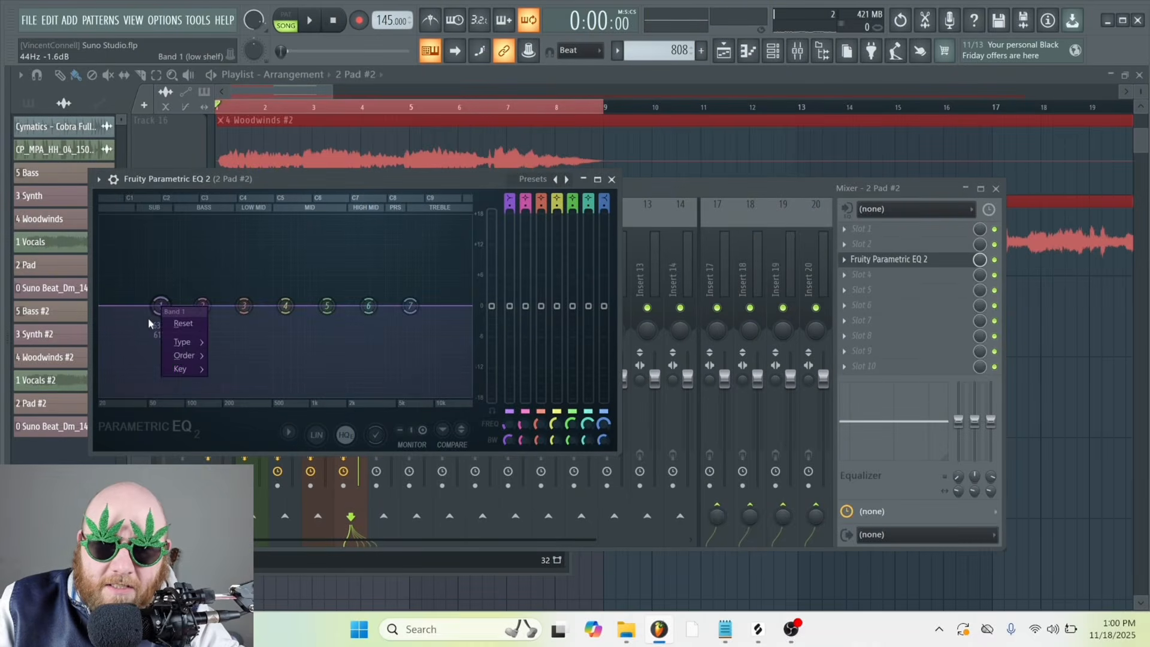
pyautogui.moveTo(181, 344)
pyautogui.click(236, 382)
pyautogui.rightClick(160, 306)
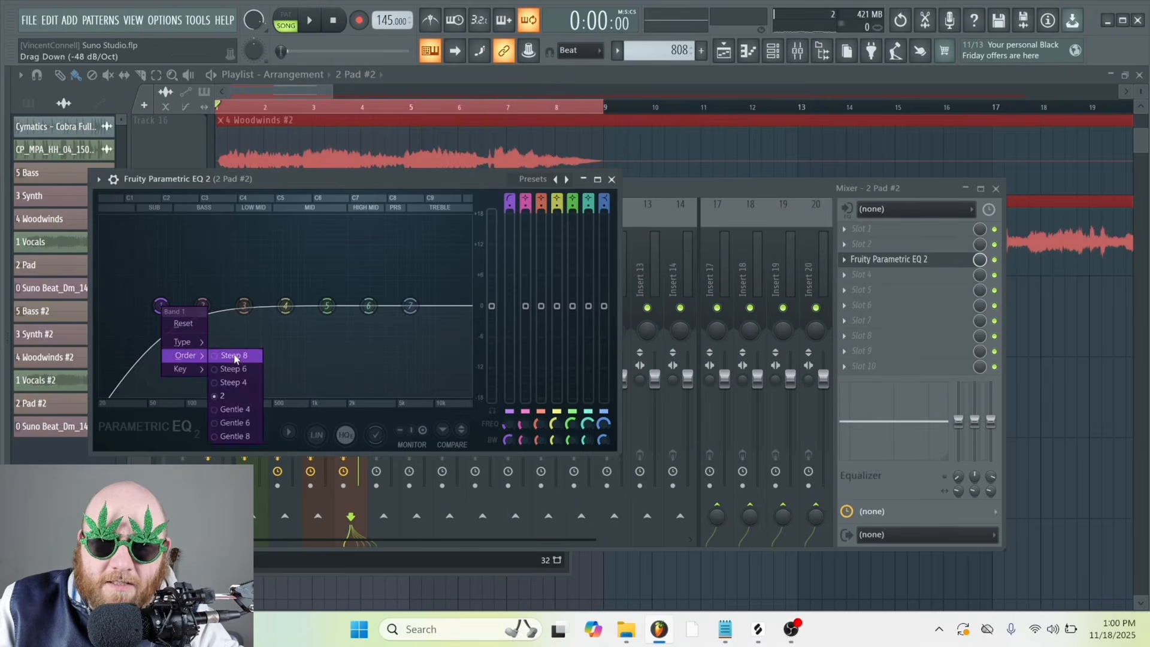
pyautogui.click(234, 358)
# Raise the pad EQ's high-pass cutoff to band 2's position while the pad plays, then stop playback
pyautogui.press('space')
pyautogui.moveTo(157, 305); pyautogui.dragTo(205, 305)
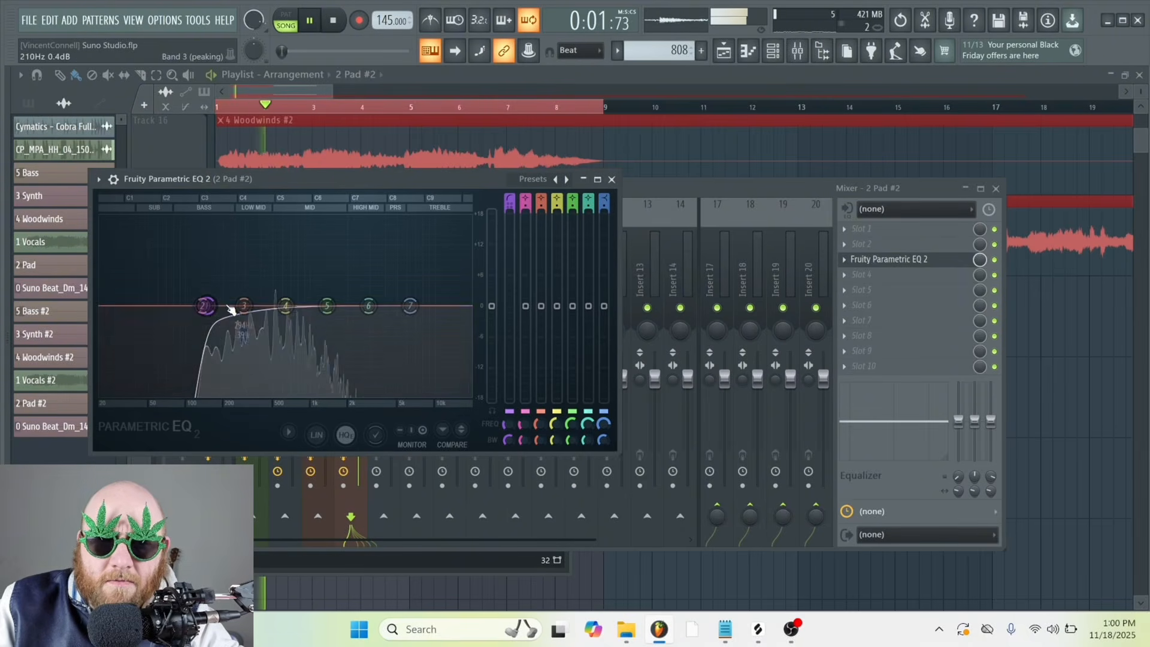
pyautogui.press('space')
# Add ValhallaRoom to slot 5 of the pad track with Hi Cut 15000 Hz, Lo Cut 60 Hz and Decay 5.94 s
pyautogui.click(863, 290)
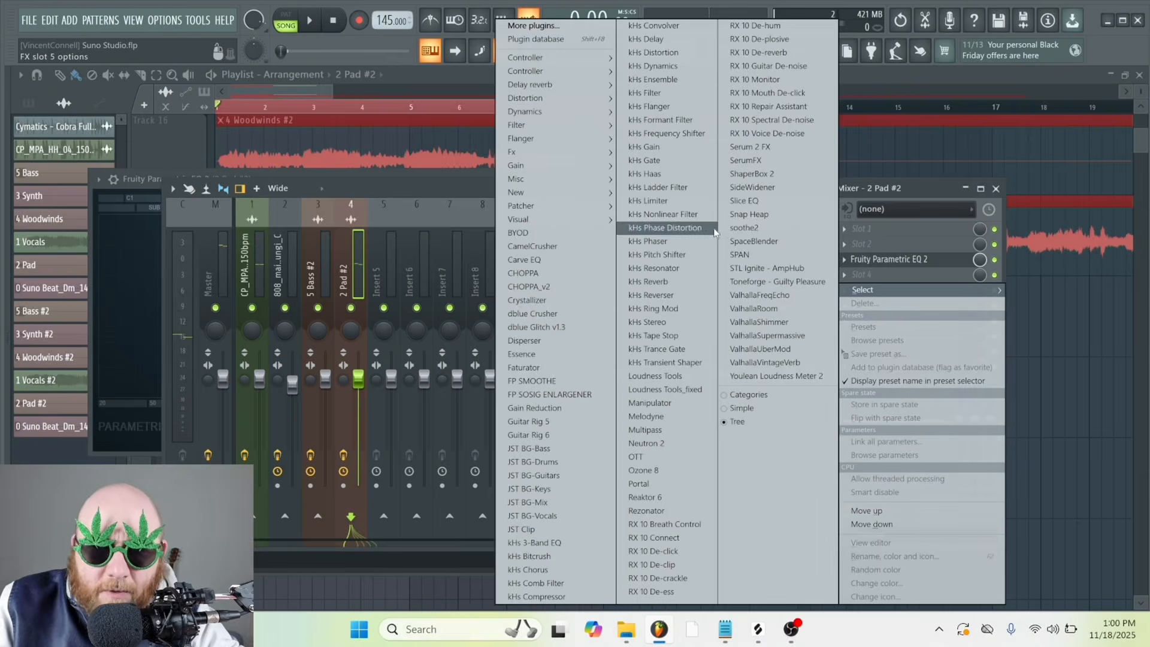
pyautogui.click(759, 308)
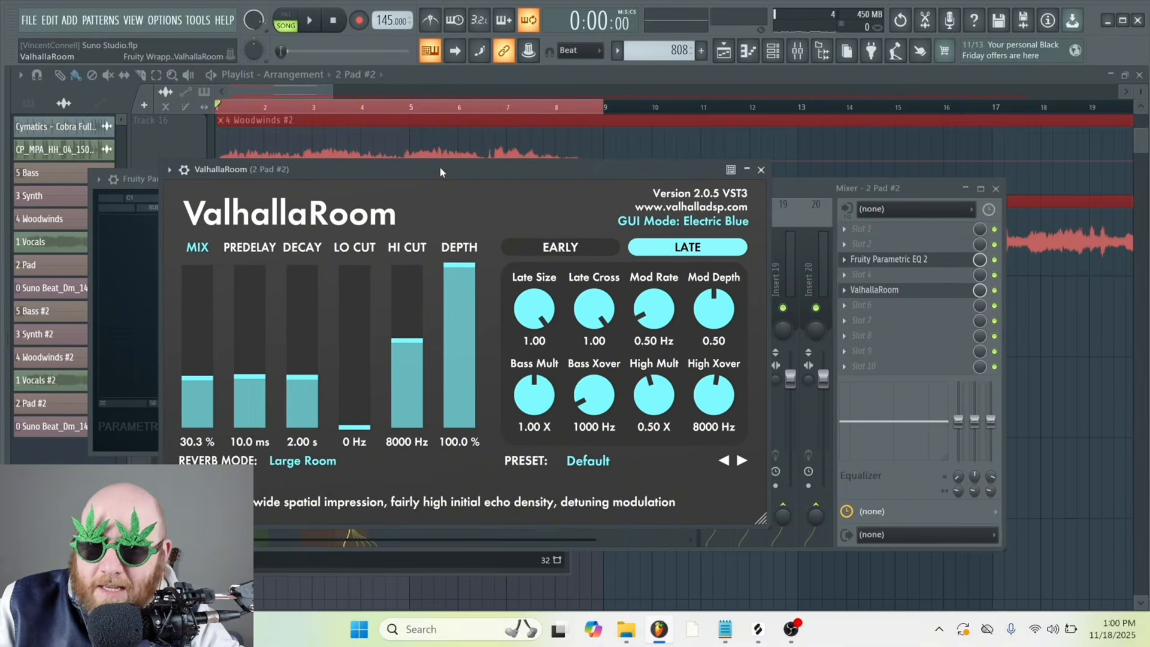
pyautogui.moveTo(408, 341); pyautogui.dragTo(411, 165)
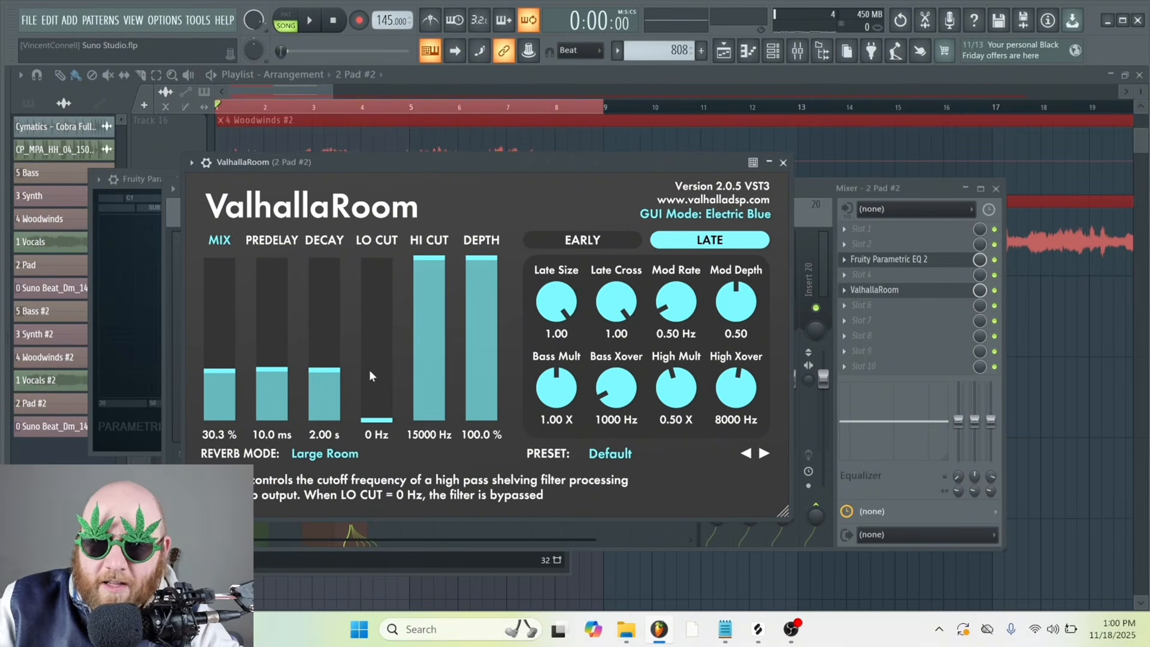
pyautogui.moveTo(372, 371); pyautogui.dragTo(373, 382)
pyautogui.moveTo(401, 173); pyautogui.dragTo(424, 176)
pyautogui.press('space')
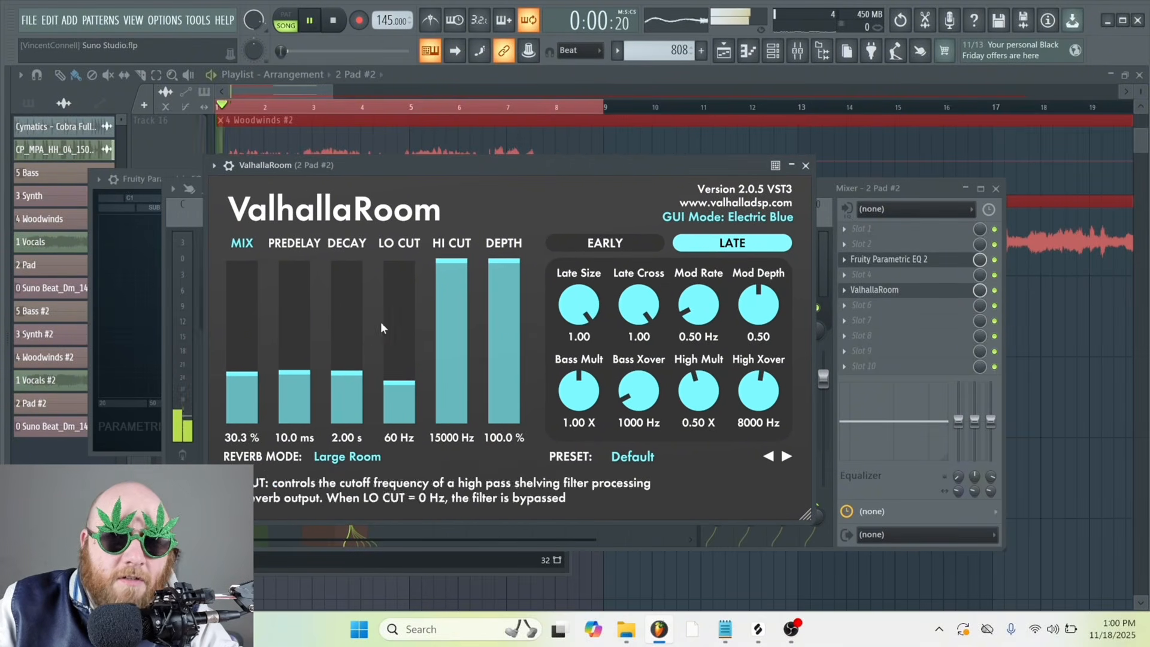
pyautogui.moveTo(349, 357); pyautogui.dragTo(351, 354)
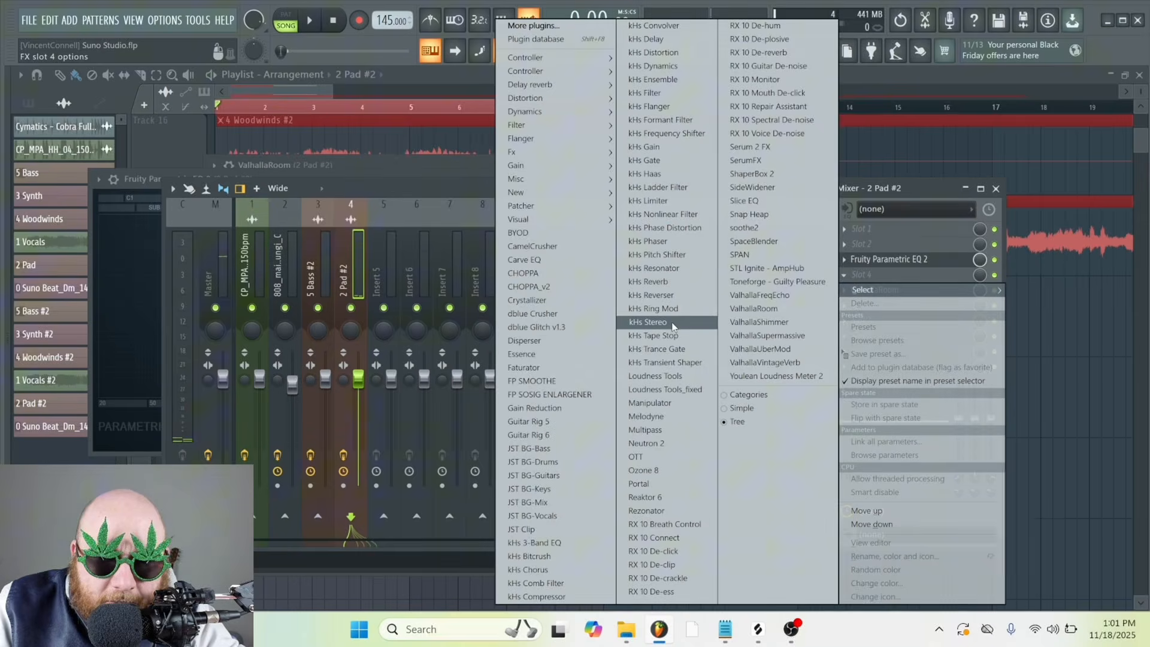
# Insert kHs Stereo in slot 4, between the pad's EQ and ValhallaRoom, and adjust its stereo setting during playback
pyautogui.click(671, 324)
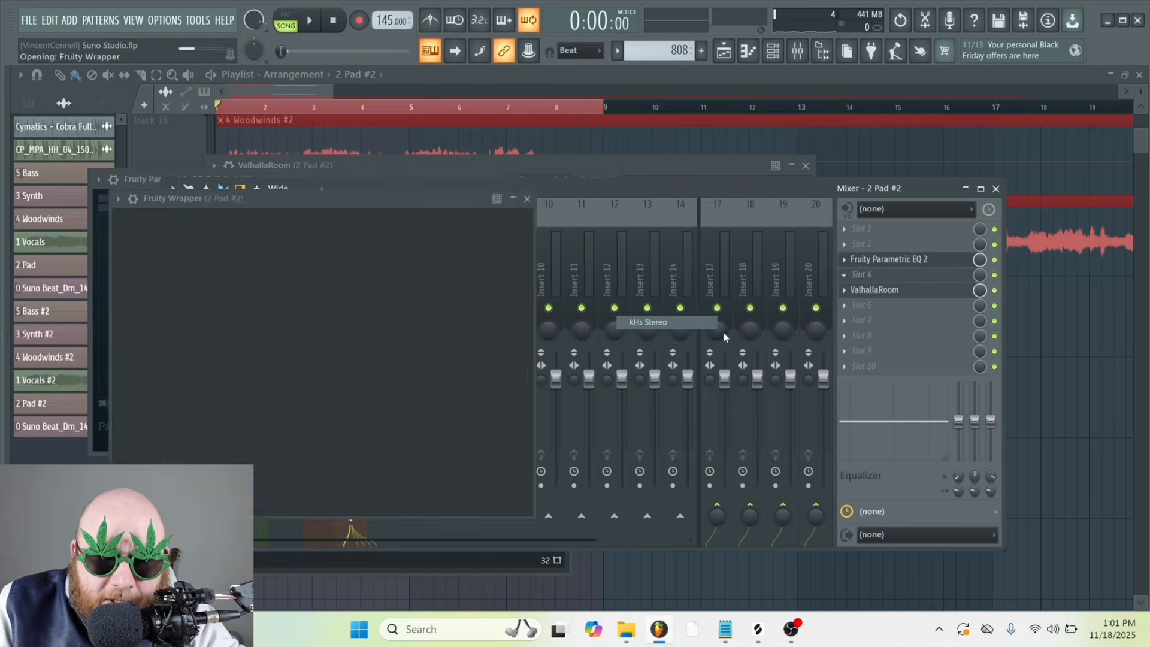
pyautogui.moveTo(364, 210); pyautogui.dragTo(439, 211)
pyautogui.press('space')
pyautogui.moveTo(437, 296); pyautogui.dragTo(438, 275)
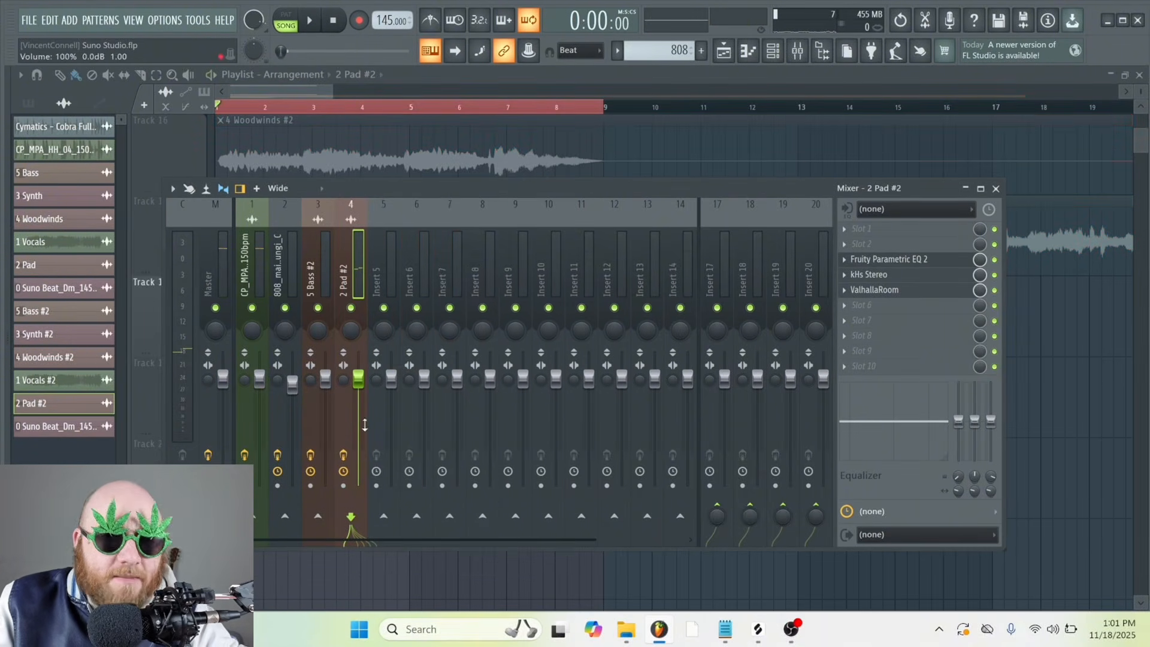
# Render the 2 Pad #2 mixer track to a WAV file over the 8-bar song selection
pyautogui.click(343, 485)
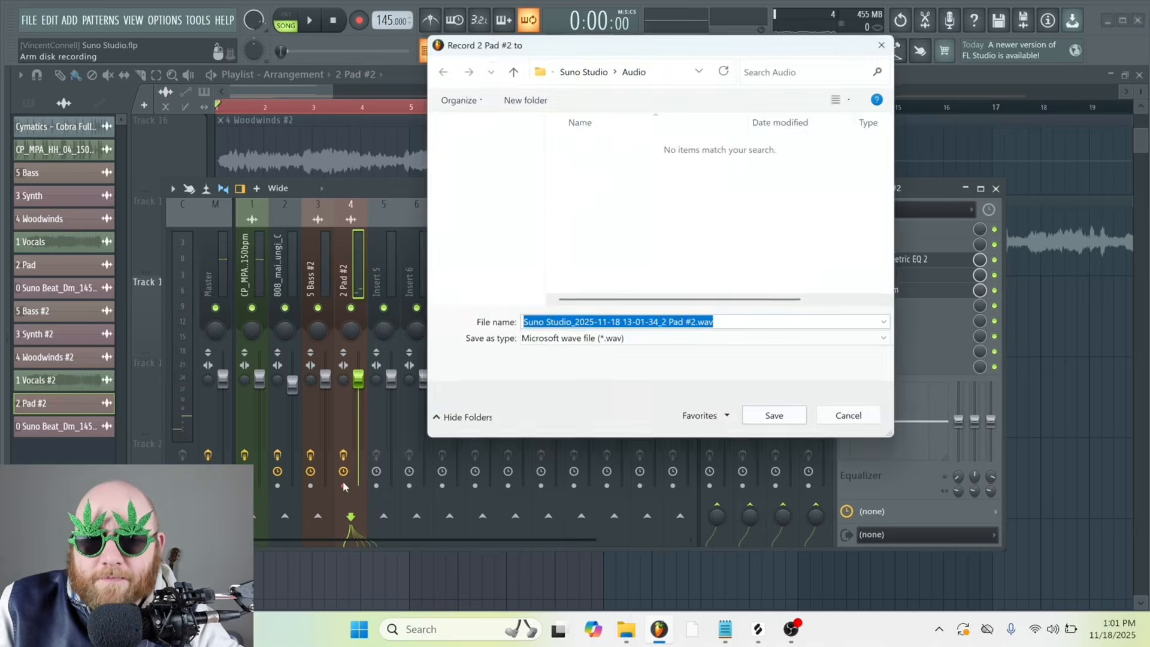
pyautogui.click(784, 413)
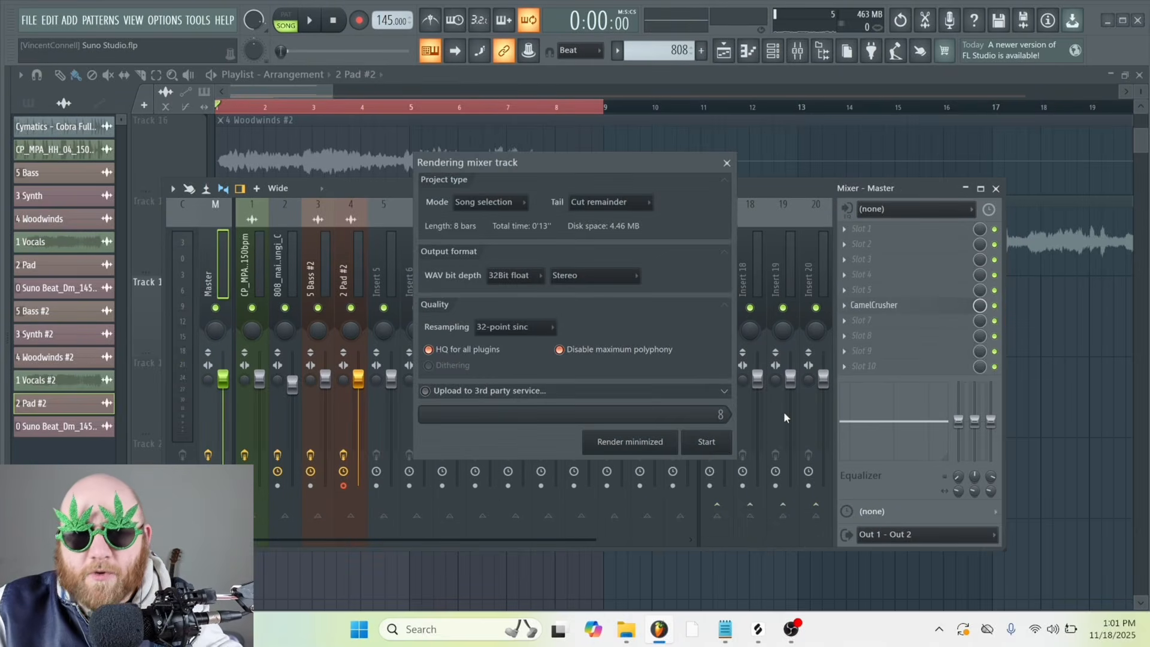
pyautogui.click(706, 441)
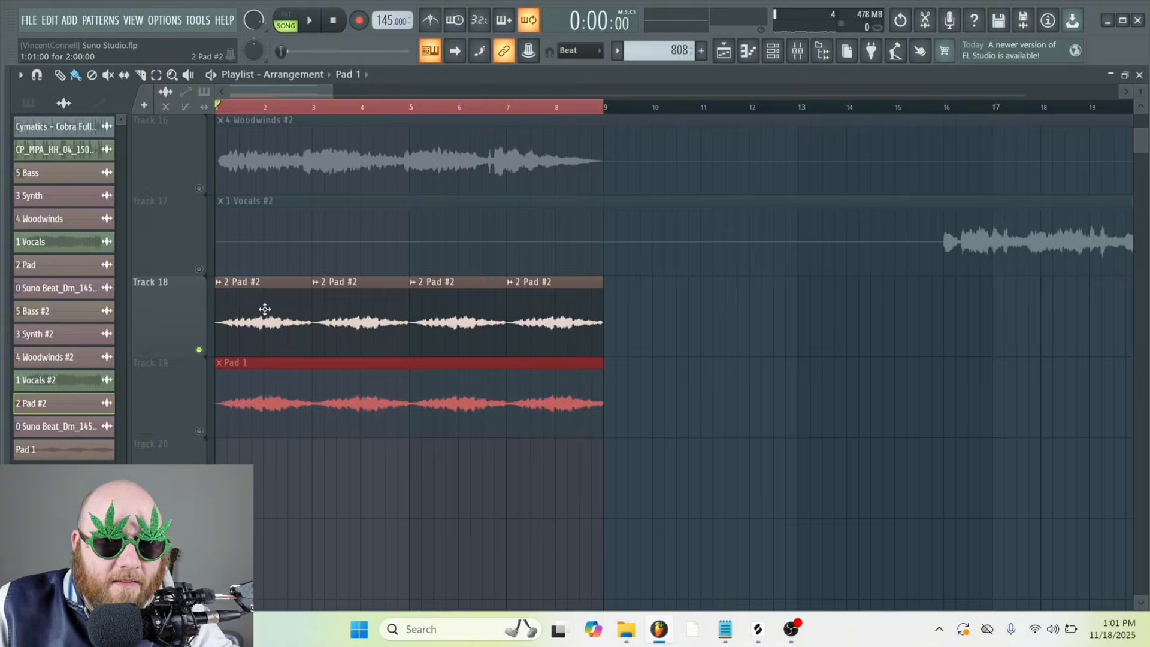
# Shift the 2 Pad - Part_1 clip's pitch up 1200 cents and raise the pad track's ValhallaRoom mix to 100% while listening
pyautogui.doubleClick(264, 307)
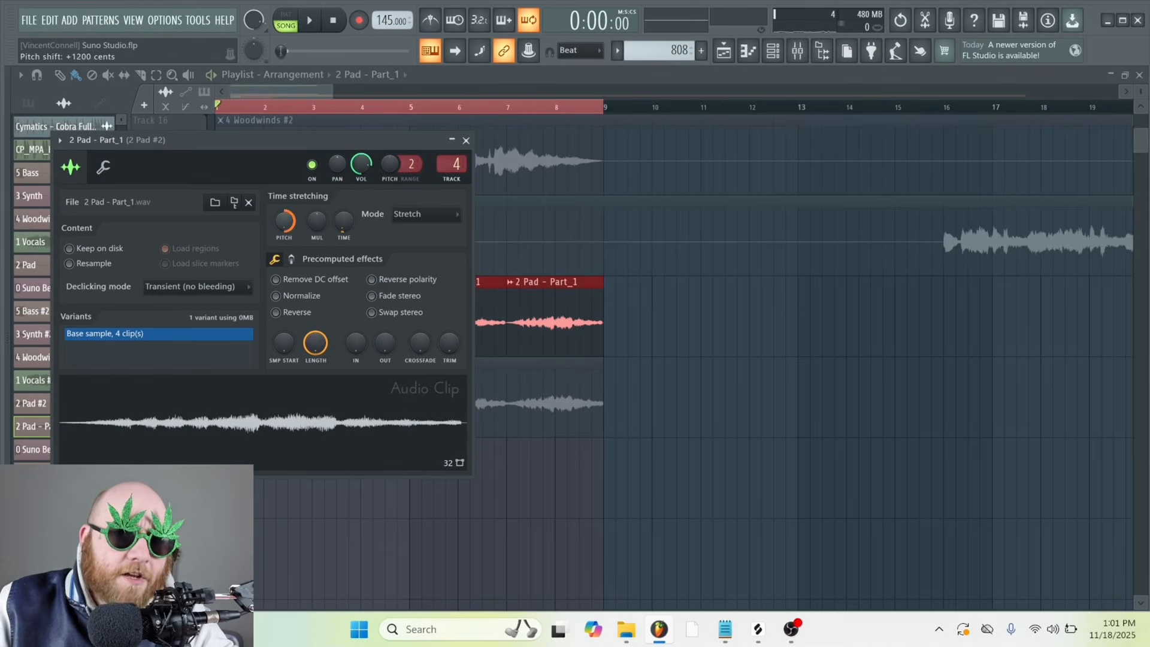
pyautogui.press('space')
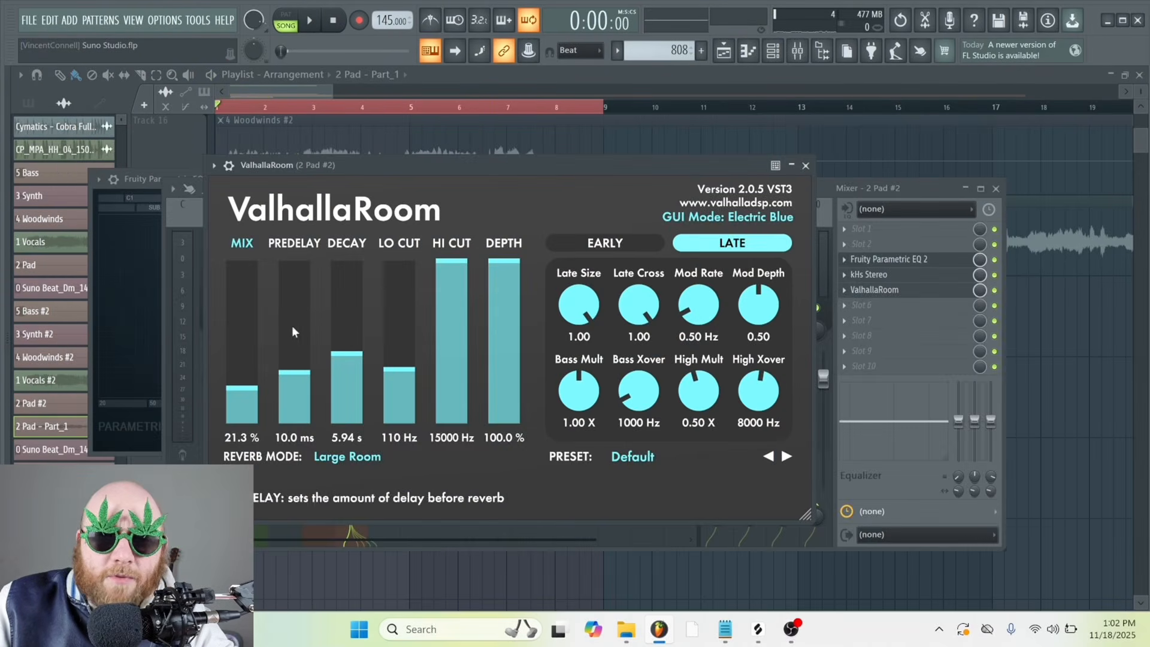
pyautogui.moveTo(241, 386); pyautogui.dragTo(241, 259)
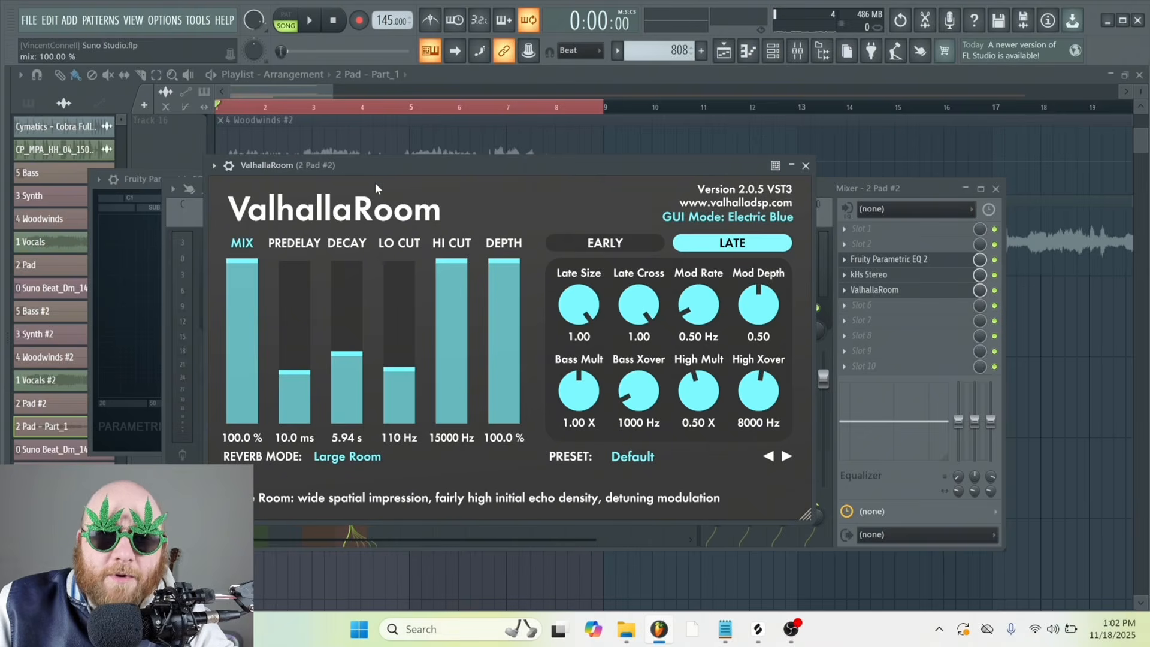
pyautogui.moveTo(351, 164); pyautogui.dragTo(314, 163)
pyautogui.press('space')
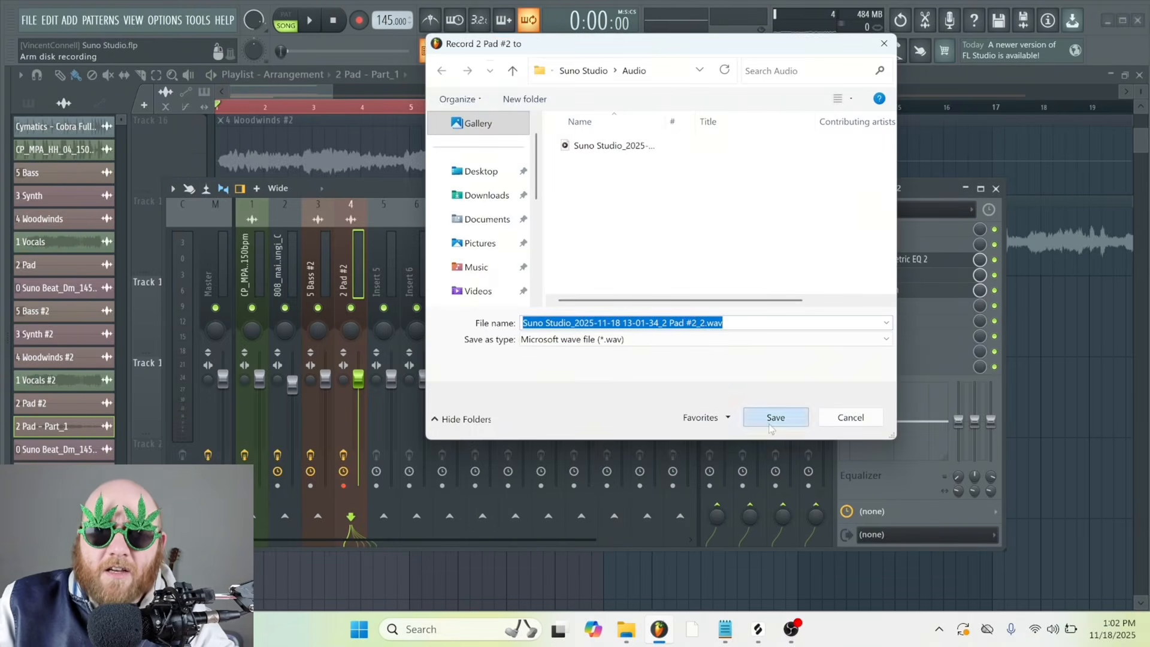
# Render two more versions of the 2 Pad #2 mixer track to WAV, with file name endings _2 and _3
pyautogui.click(769, 424)
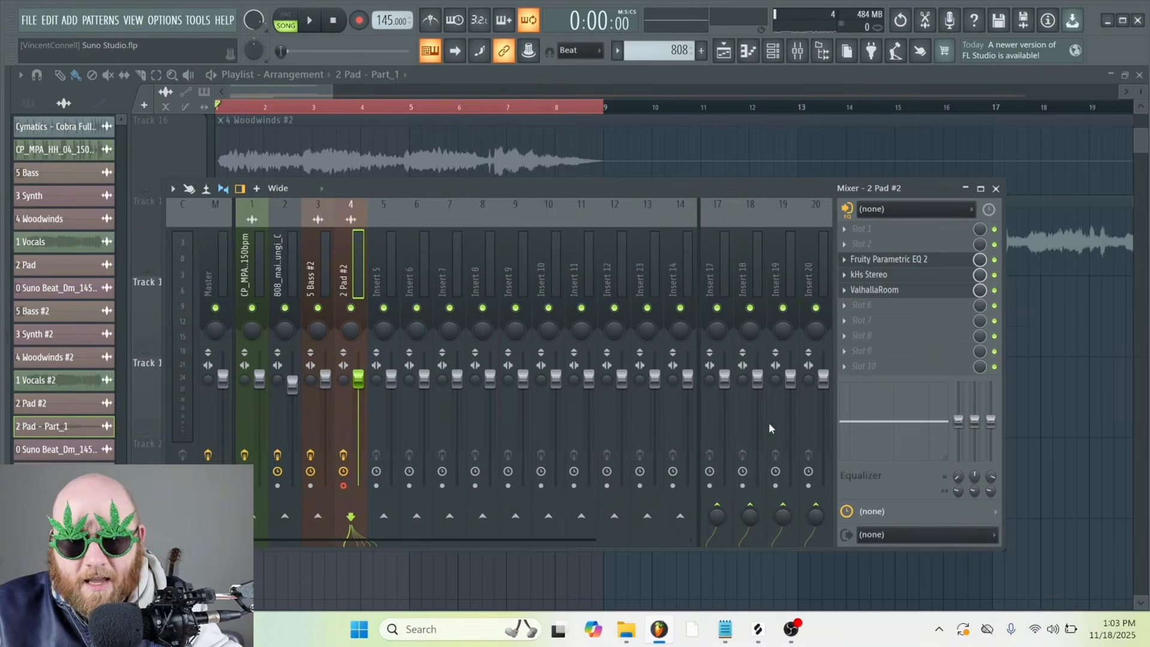
pyautogui.click(515, 305)
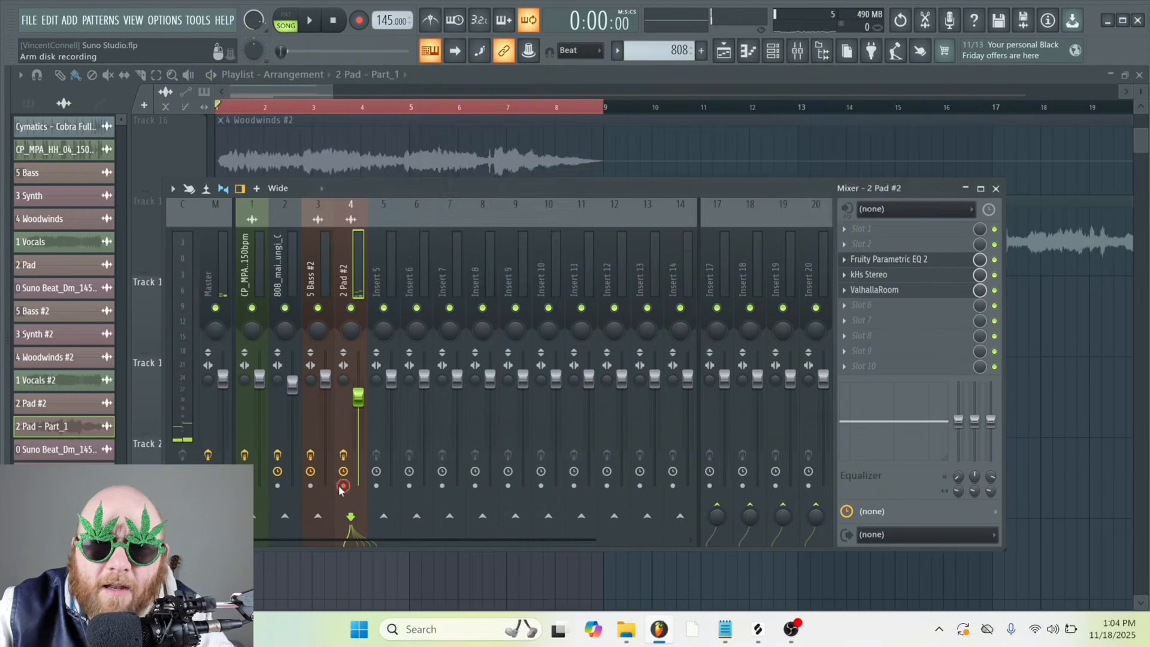
pyautogui.click(343, 486)
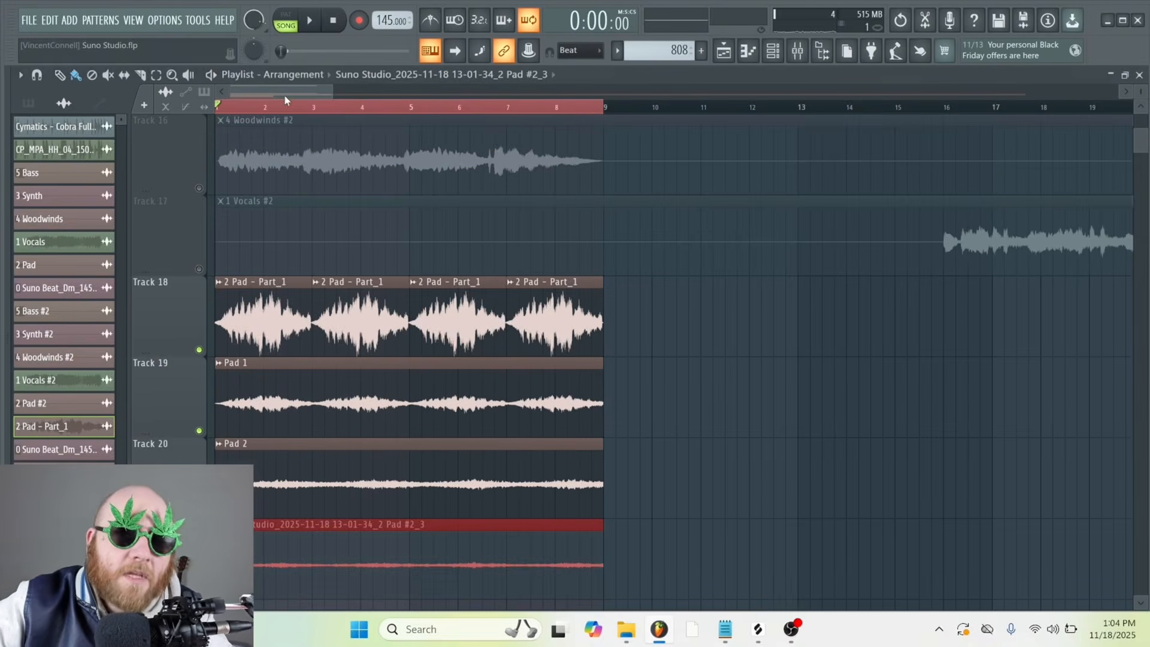
# Delete the four 2 Pad - Part_1 clips from Track 18, leaving the rendered pads on the tracks below
pyautogui.scroll(-1, 541, 244)
pyautogui.rightClick(541, 244)
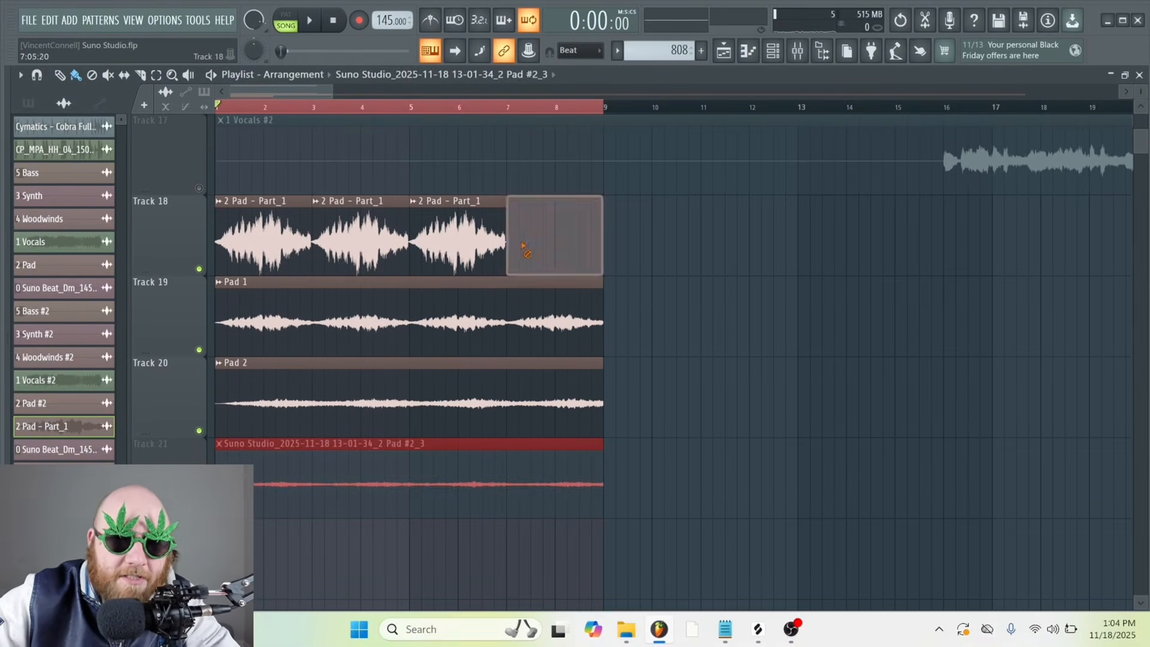
pyautogui.rightClick(456, 245)
pyautogui.rightClick(359, 246)
pyautogui.rightClick(300, 246)
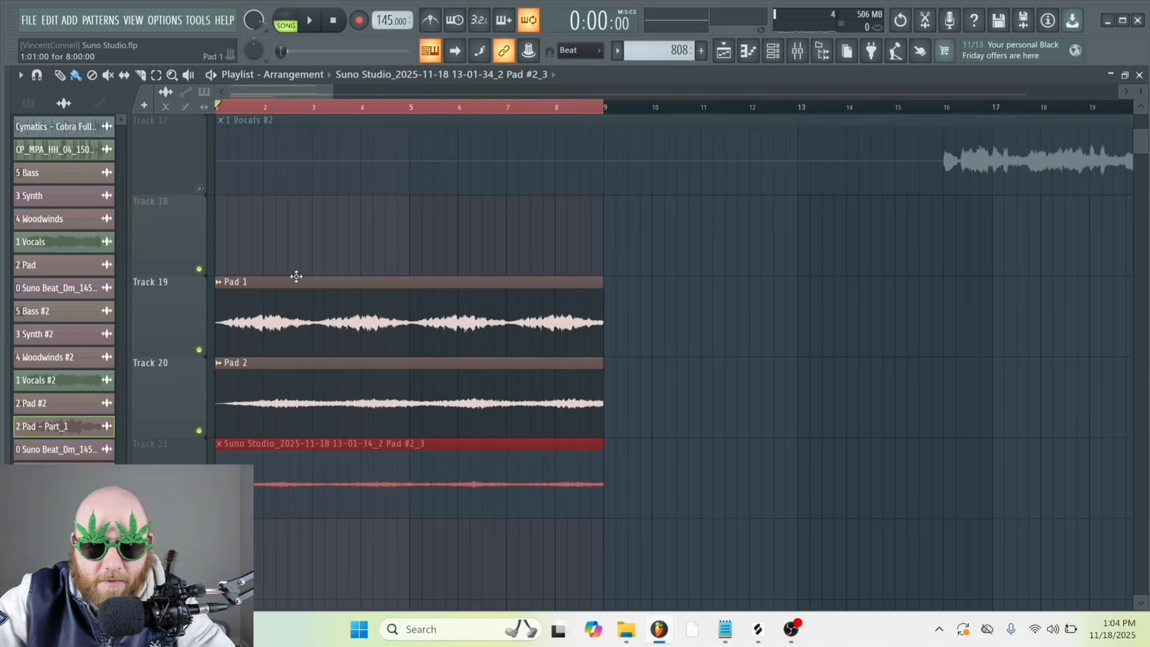
pyautogui.hotkey('ctrl', 'z')
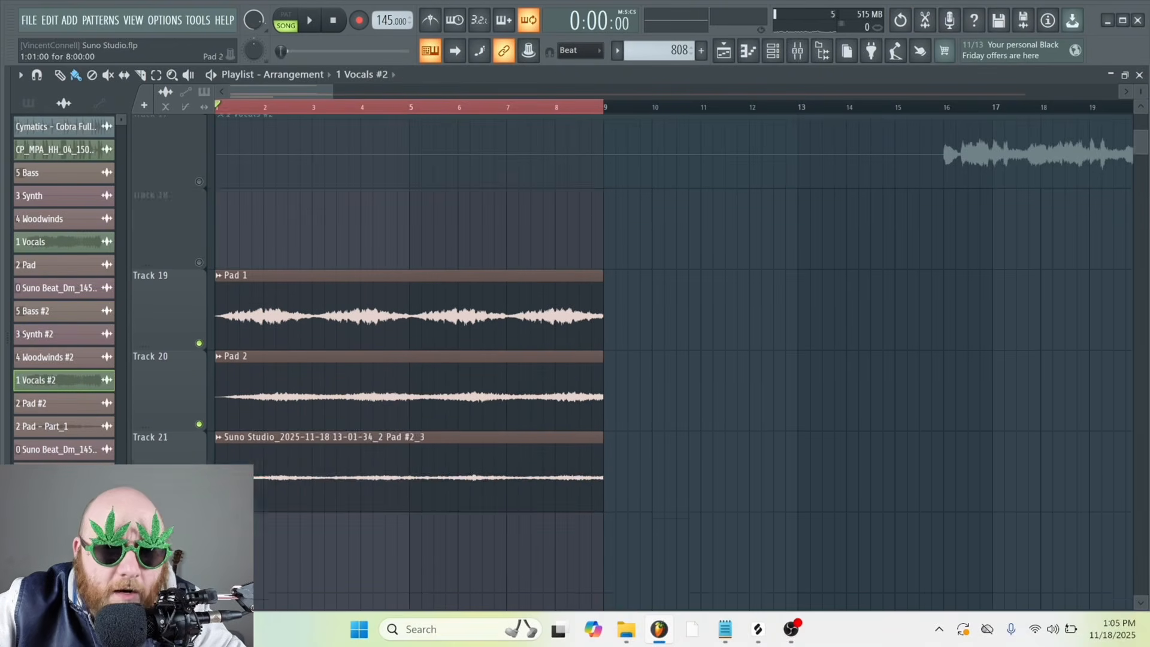
# Mute Tracks 19, 20 and 21, which hold the rendered pads
pyautogui.scroll(-1, 205, 427)
pyautogui.click(199, 430)
pyautogui.click(199, 349)
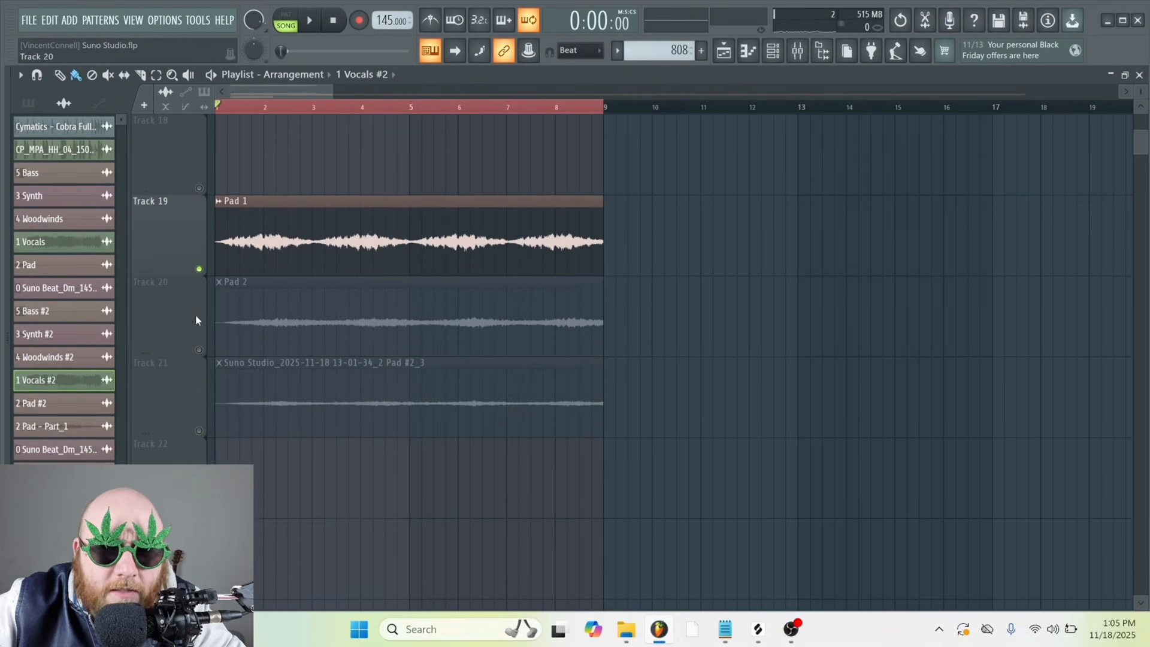
pyautogui.click(198, 269)
# Play the 4 Woodwinds #2 clip on Track 16 and check its audio clip settings
pyautogui.scroll(3, 232, 270)
pyautogui.press('space')
pyautogui.doubleClick(358, 235)
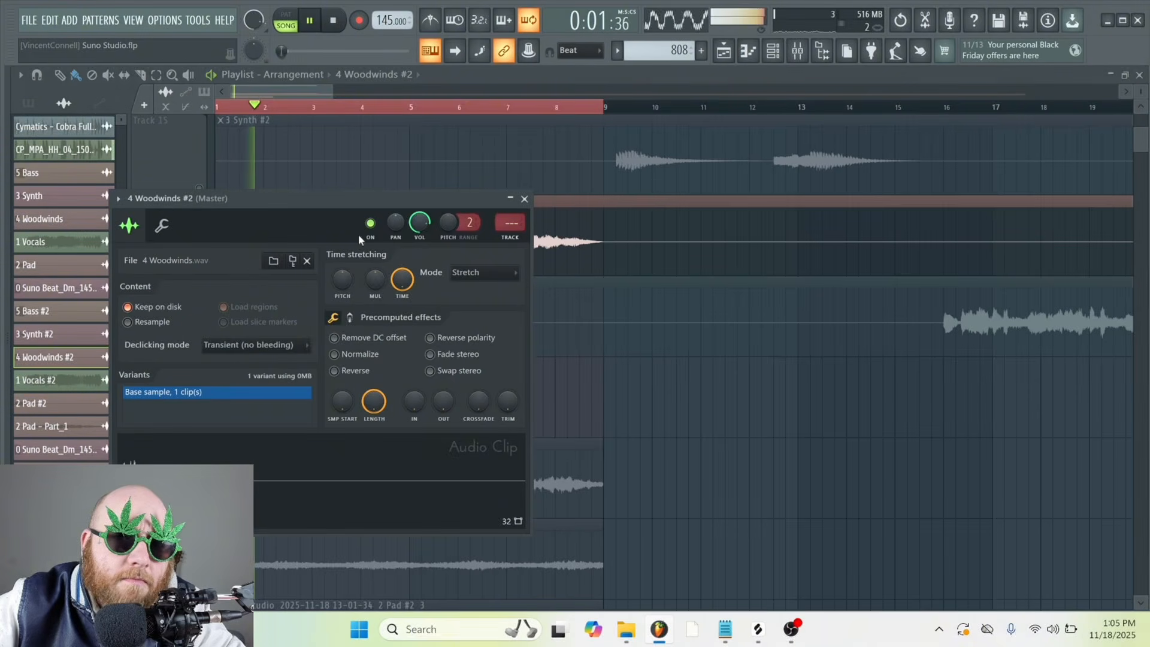
pyautogui.click(645, 229)
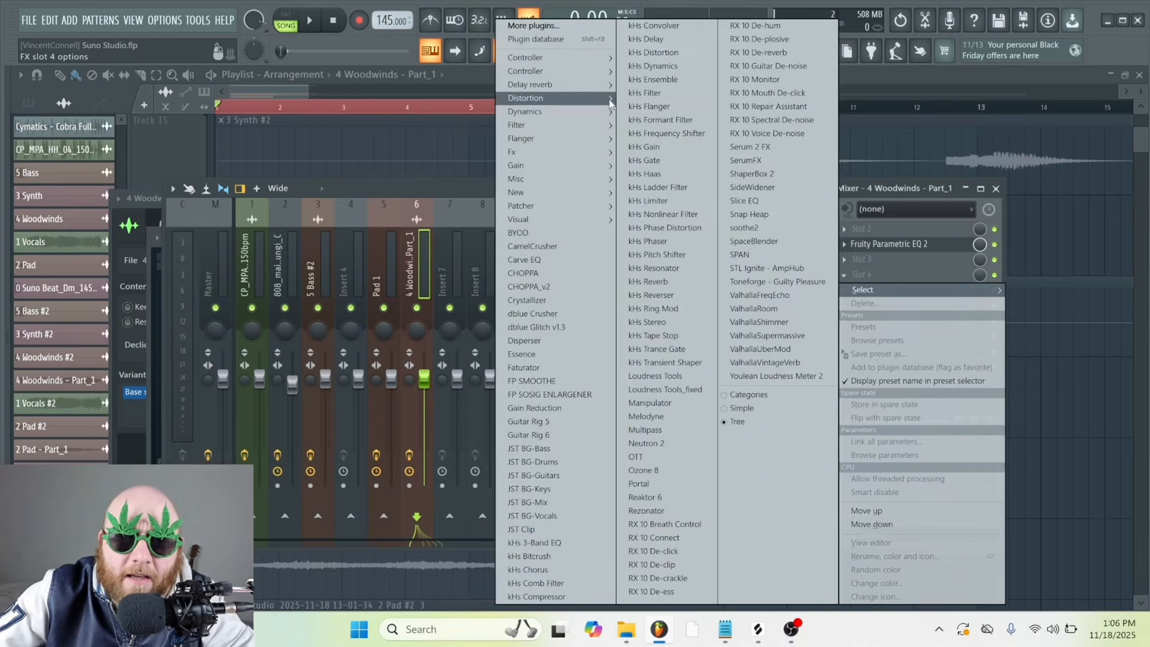
# Add Fruity Delay 2 to slot 4 of the 4 Woodwinds - Part_1 mixer track and adjust its input volume, checking it in playback
pyautogui.moveTo(581, 91)
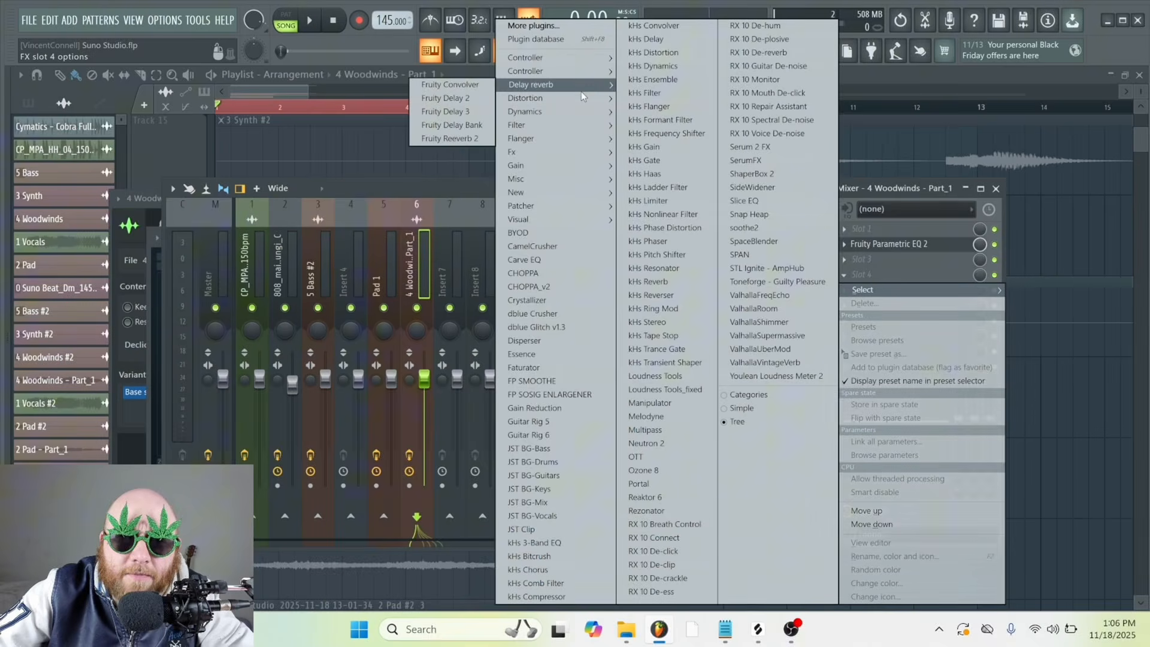
pyautogui.click(480, 99)
pyautogui.moveTo(163, 120); pyautogui.dragTo(426, 214)
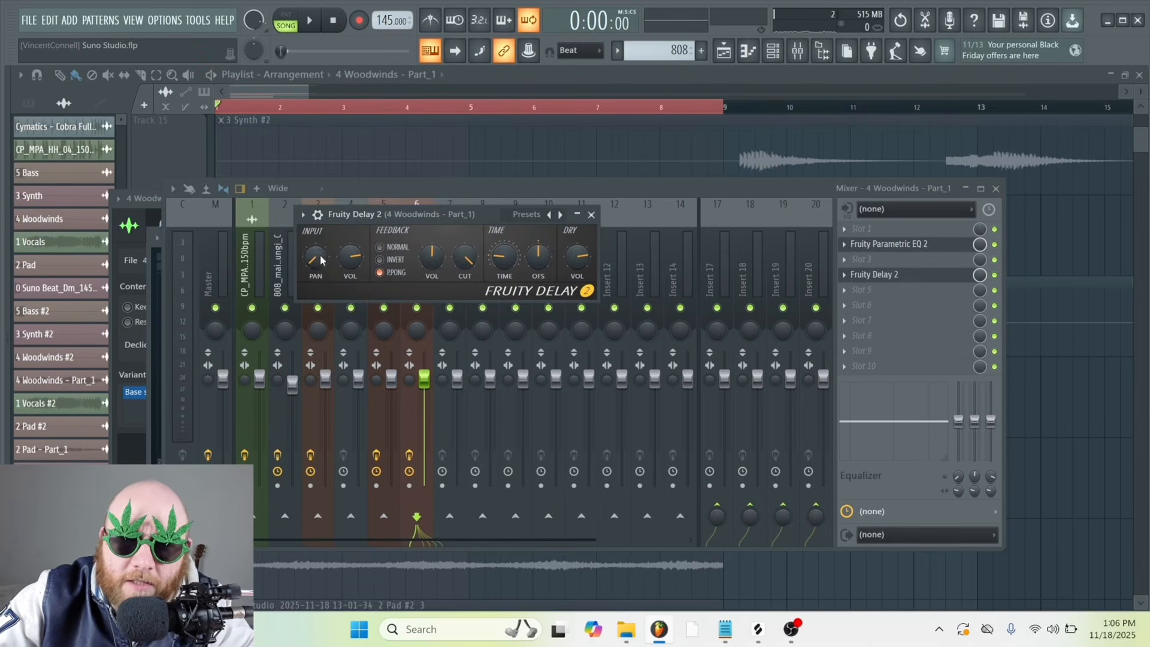
pyautogui.moveTo(356, 223); pyautogui.dragTo(364, 223)
pyautogui.press('space')
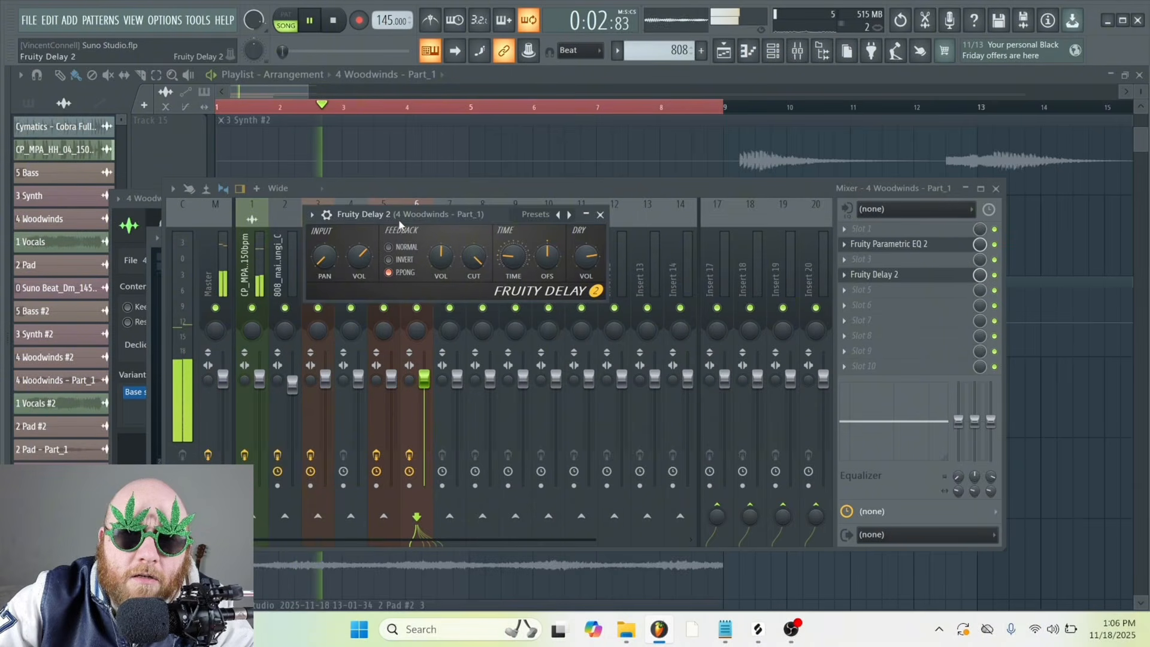
pyautogui.moveTo(396, 215); pyautogui.dragTo(383, 216)
pyautogui.press('space')
# Add ValhallaRoom to slot 5 of the woodwinds track with Mix 21.8% and Depth 100%
pyautogui.click(862, 290)
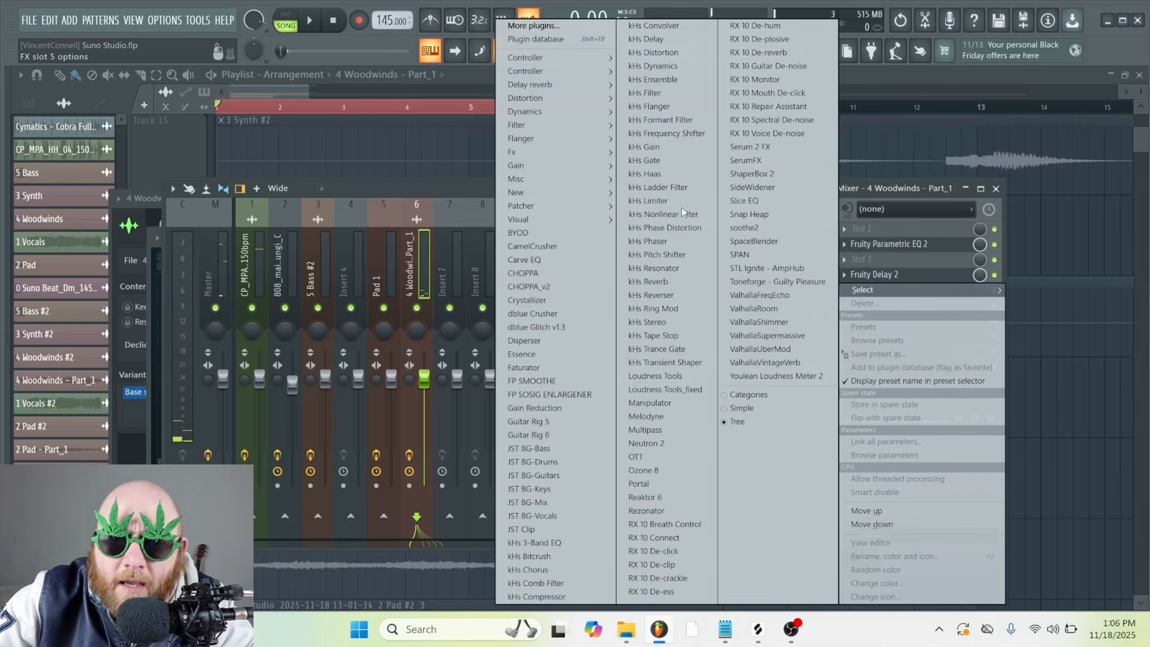
pyautogui.click(753, 308)
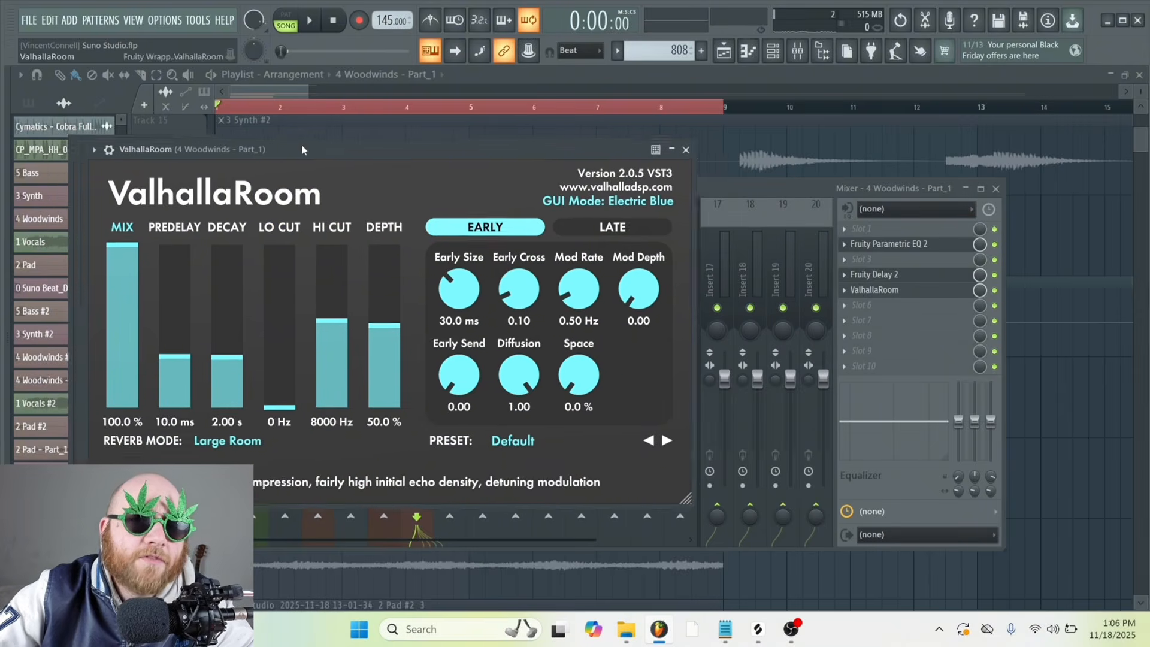
pyautogui.press('space')
pyautogui.click(149, 376)
pyautogui.moveTo(388, 308); pyautogui.dragTo(395, 245)
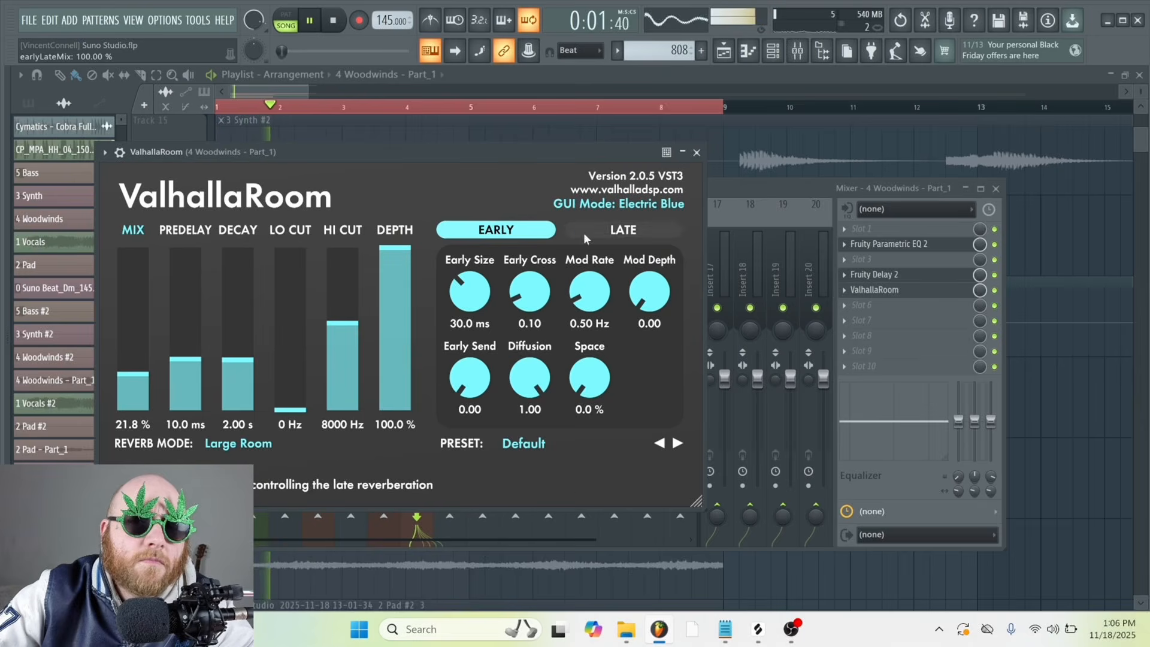
# Set the woodwinds reverb's Late Size and Late Cross to 1.00, Lo Cut to 200 Hz and Decay to 8.87 s, and fine-tune the mix
pyautogui.click(623, 229)
pyautogui.moveTo(469, 292); pyautogui.dragTo(470, 264)
pyautogui.moveTo(290, 383); pyautogui.dragTo(231, 330)
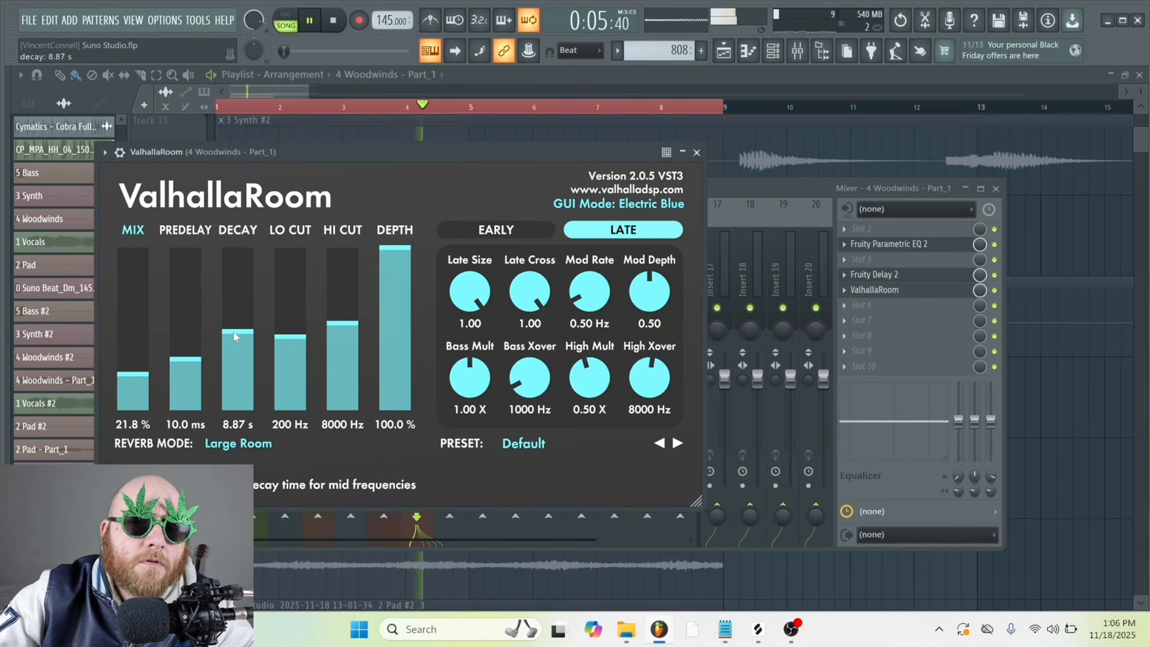
pyautogui.click(137, 347)
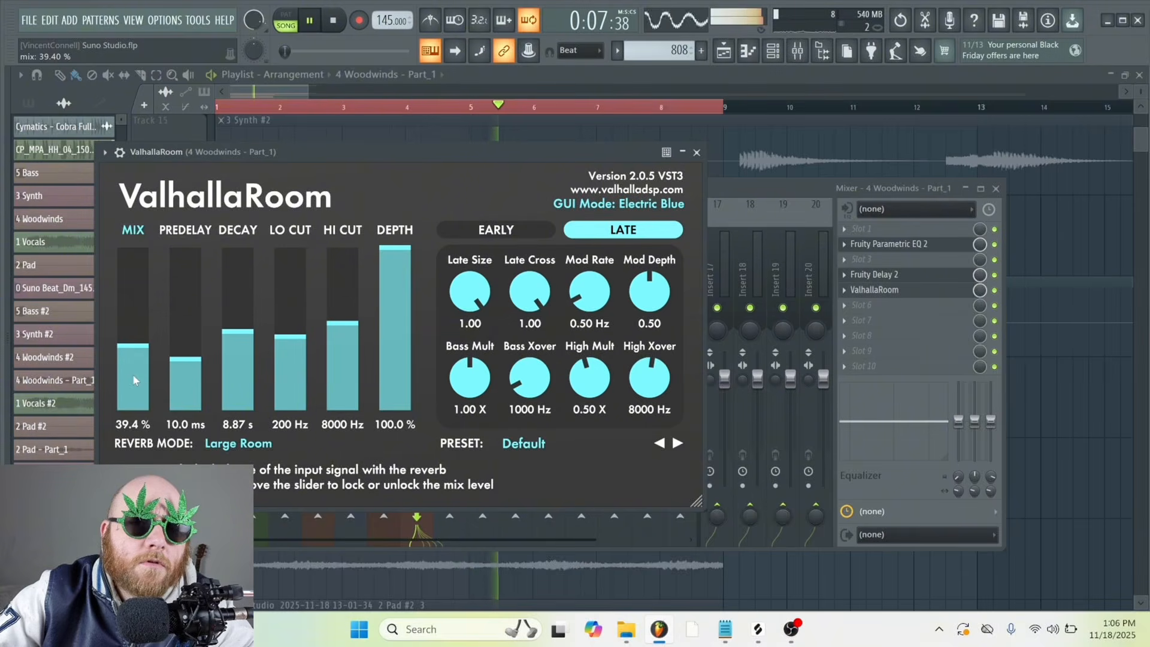
pyautogui.click(132, 373)
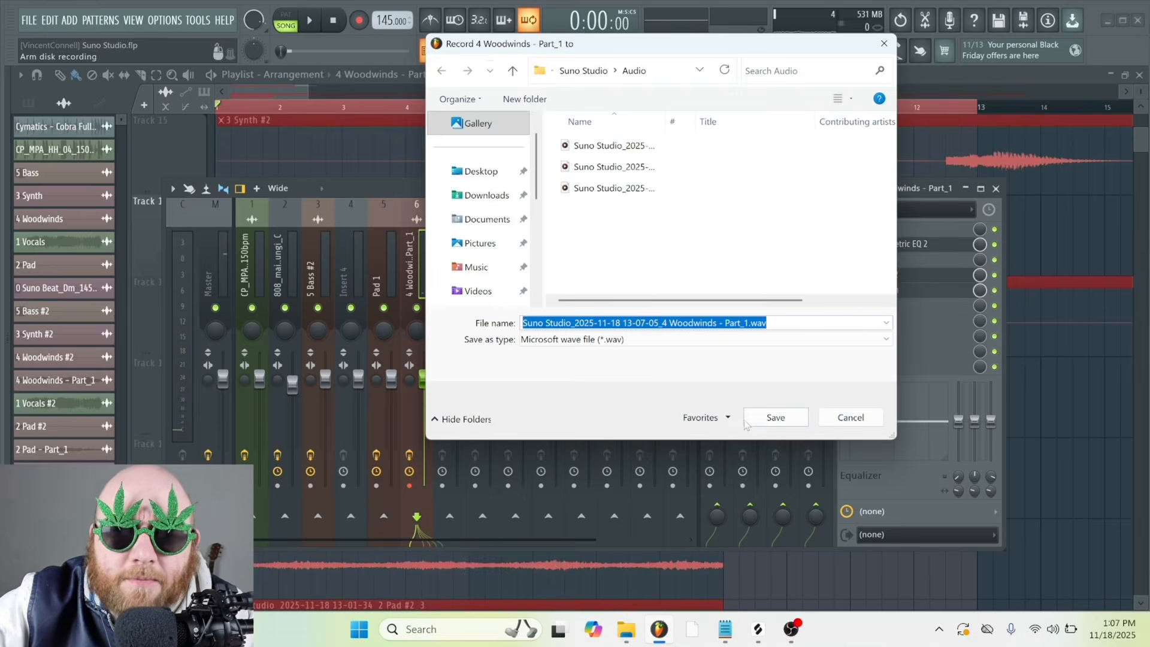
pyautogui.click(755, 414)
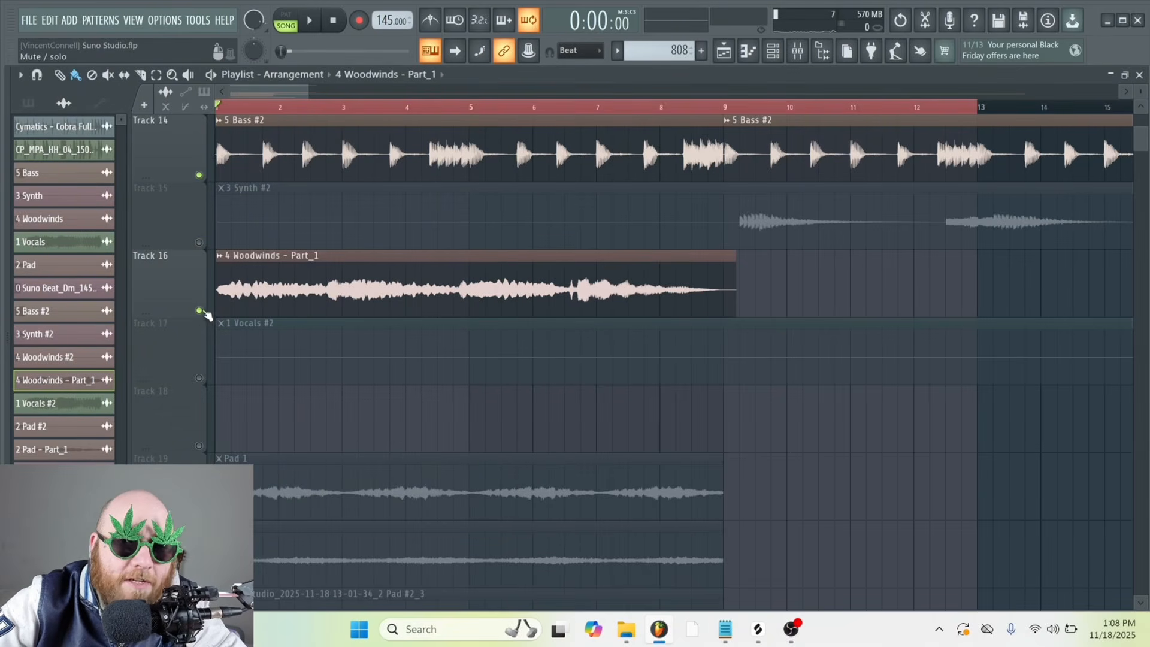
# Listen to the beat with Tracks 14 to 21 muted
pyautogui.scroll(-6, 206, 314)
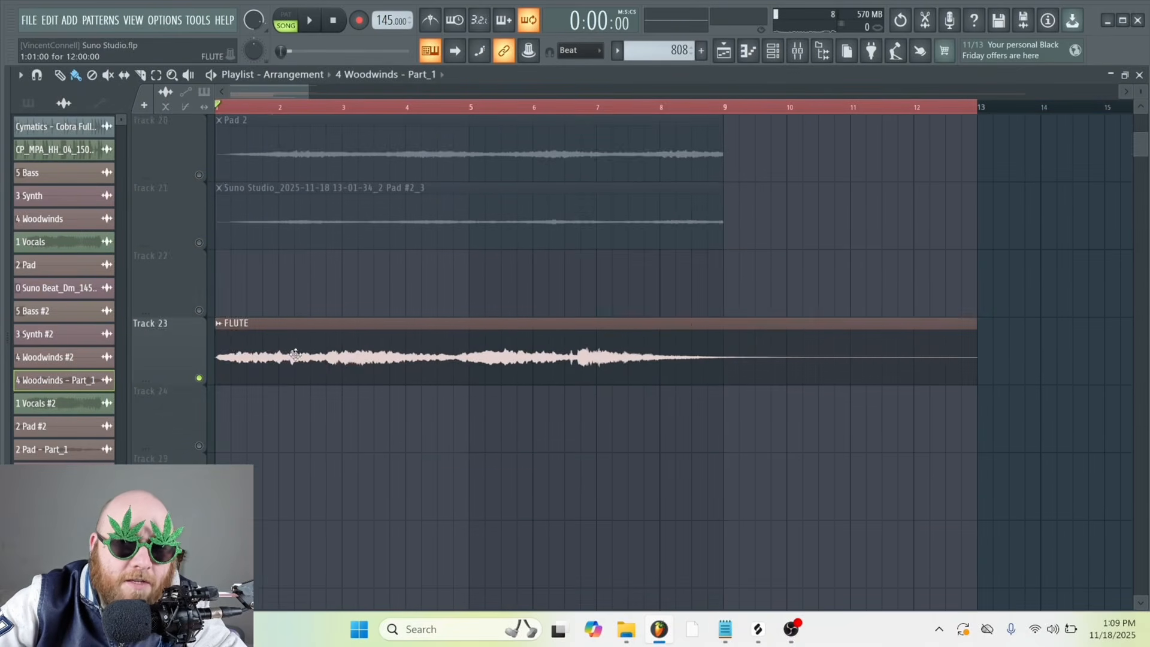
pyautogui.scroll(7, 365, 340)
pyautogui.press('space')
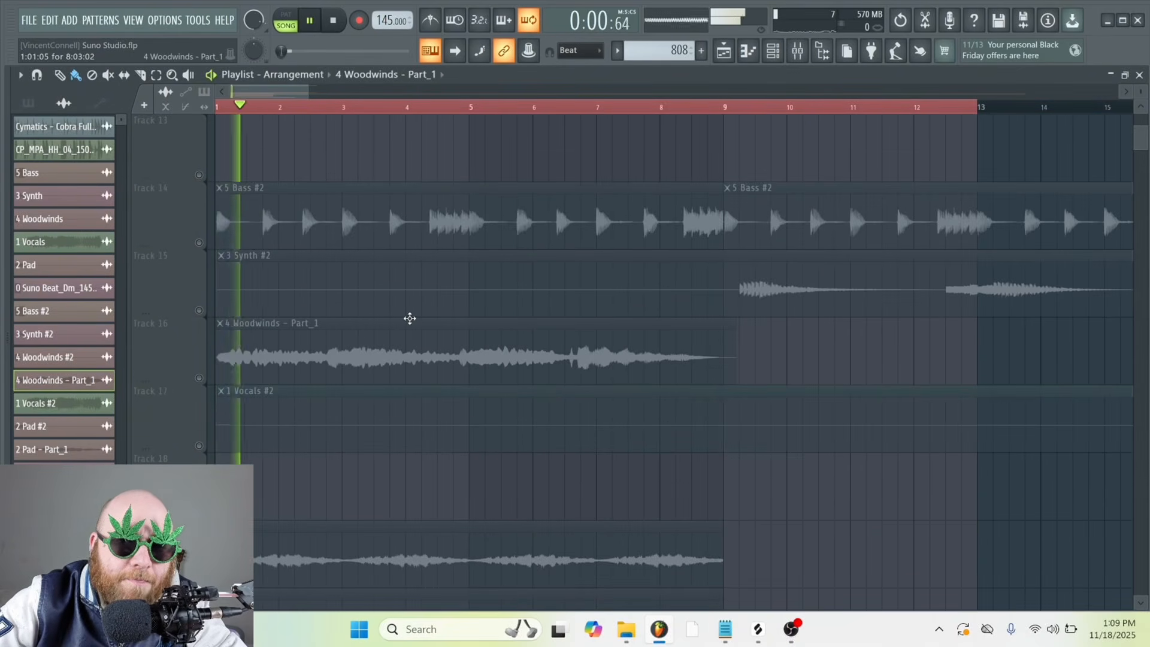
pyautogui.scroll(-2, 410, 318)
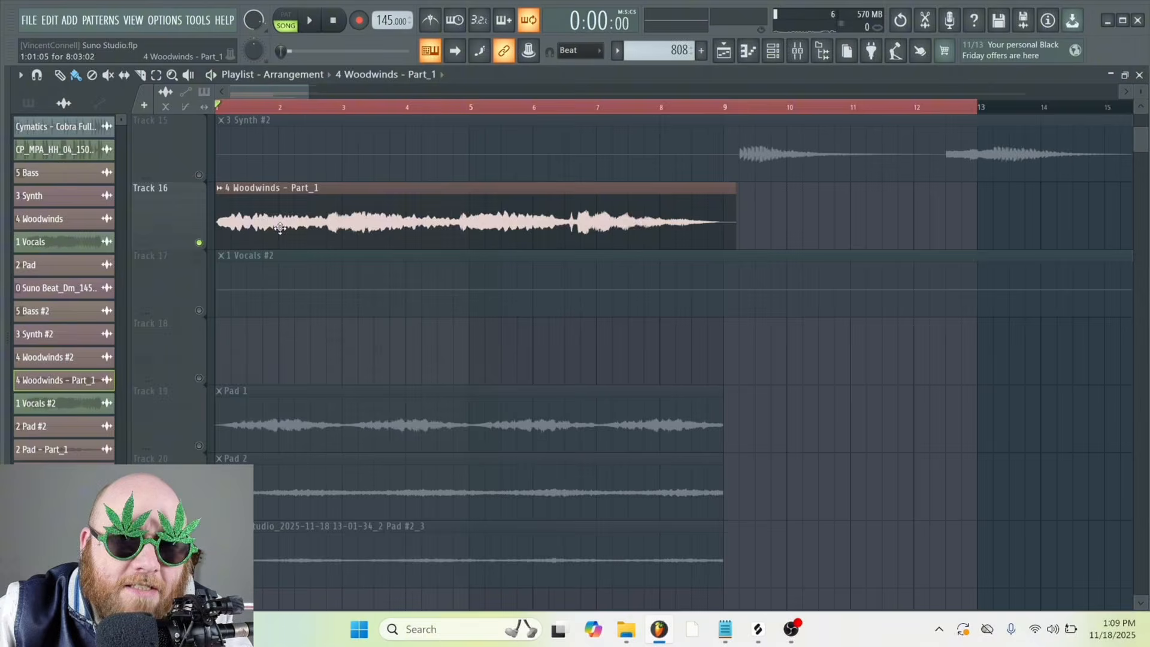
# Inspect the 4 Woodwinds - Part_1 clip's pitch shift and time-stretching settings, and listen to the clip on Track 16
pyautogui.doubleClick(279, 225)
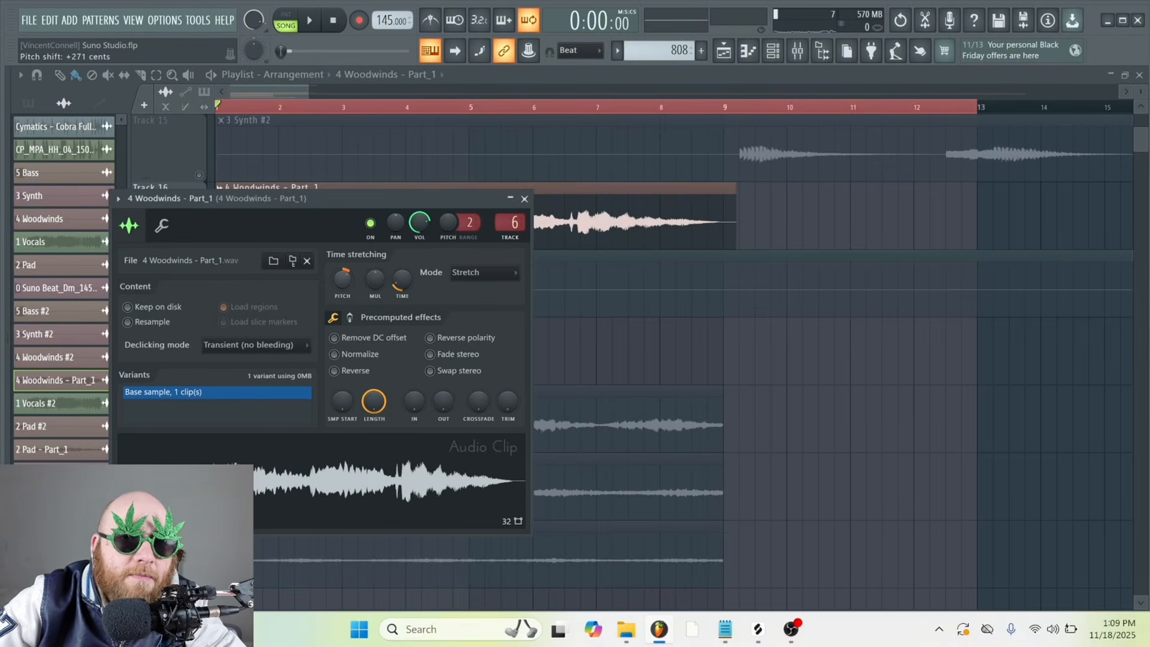
pyautogui.press('Escape')
pyautogui.press('space')
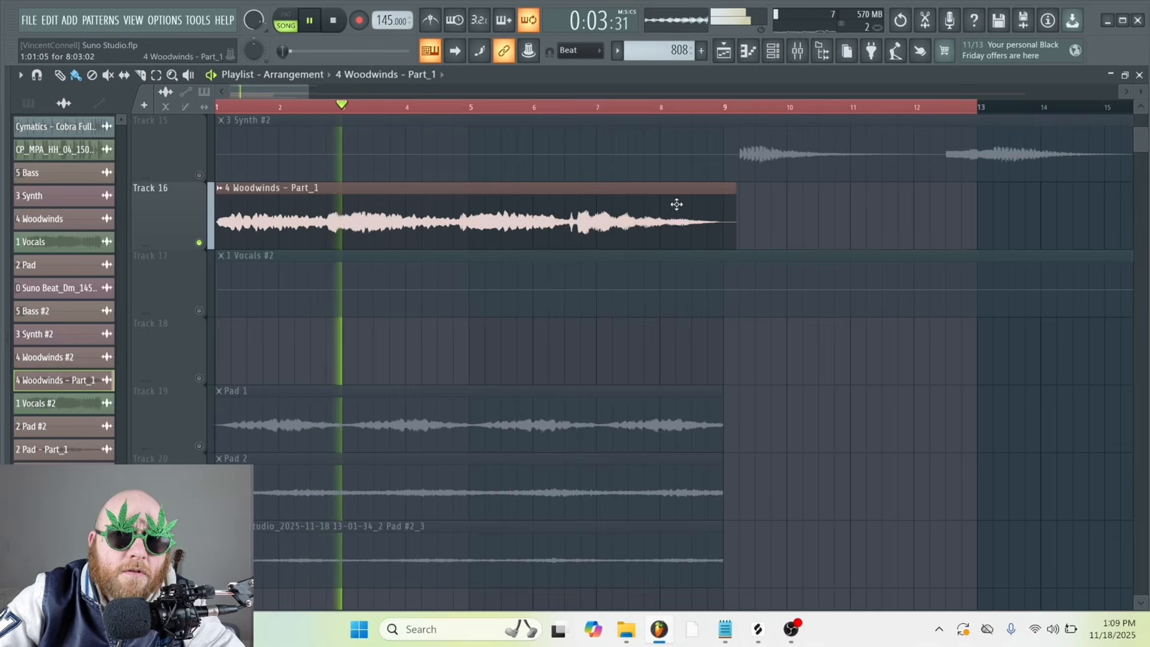
pyautogui.press('space')
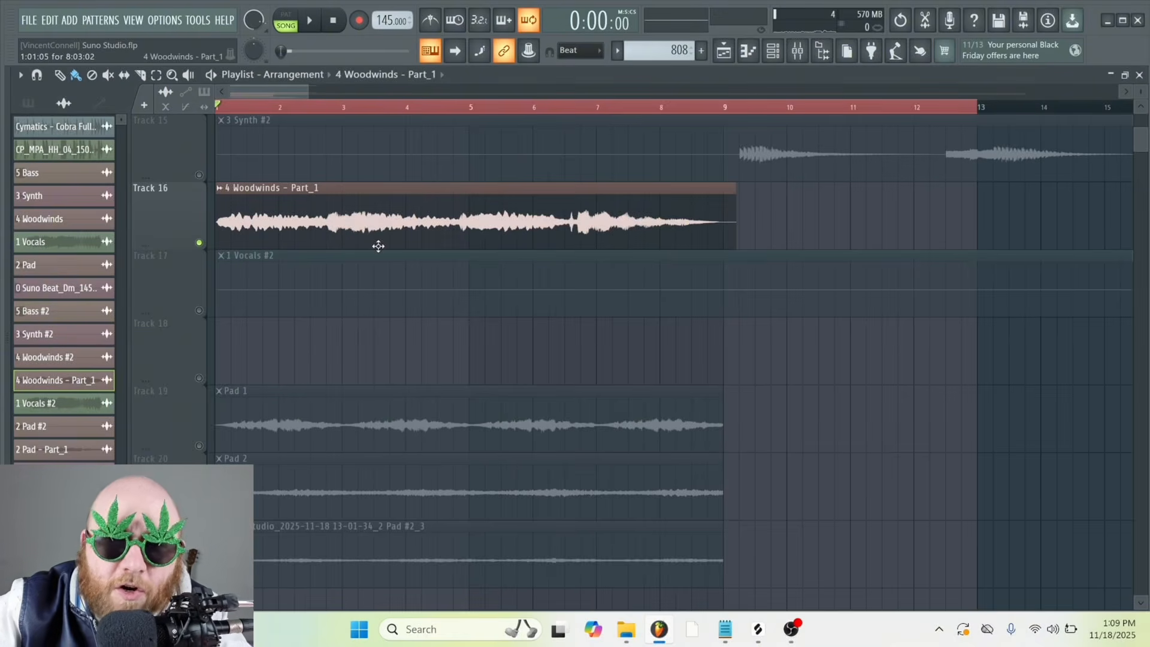
# Review the Pitcher and Fruity Parametric EQ 2 settings on the 4 Woodwinds - Part_1 mixer track while auditioning the woodwinds
pyautogui.click(800, 52)
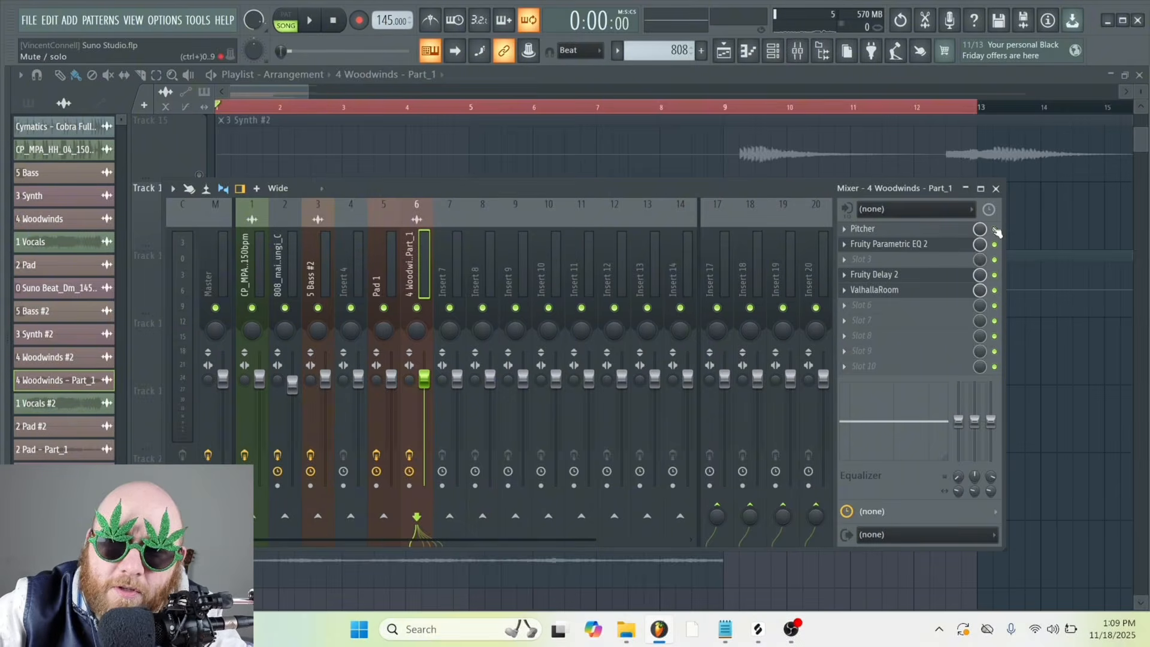
pyautogui.click(868, 229)
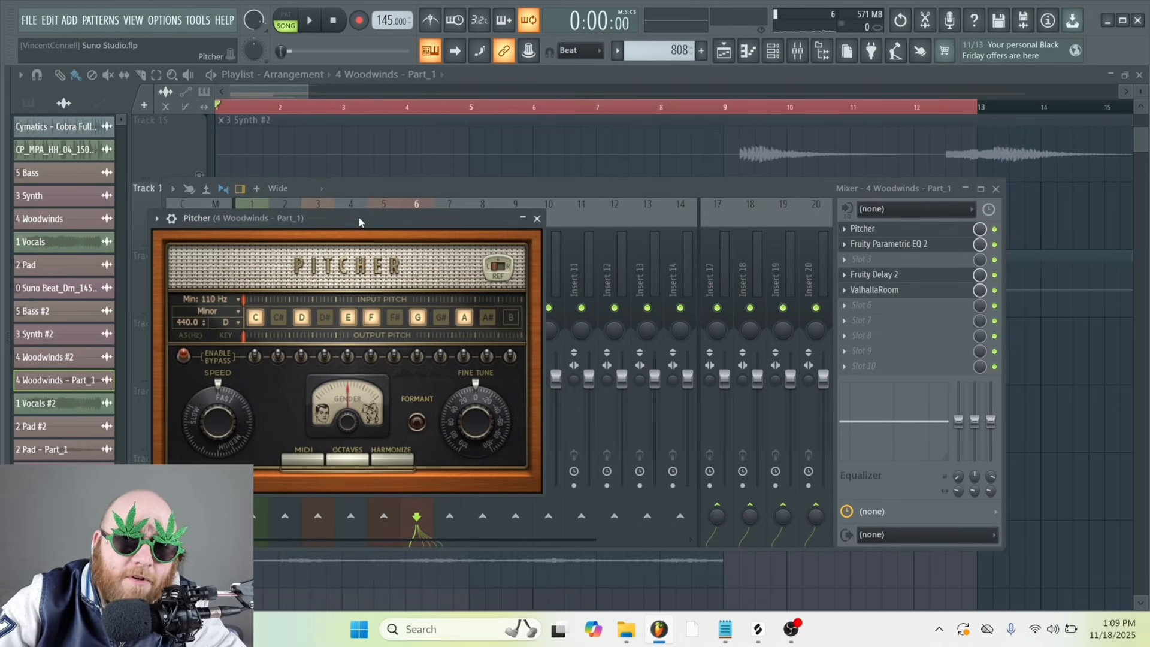
pyautogui.moveTo(360, 221); pyautogui.dragTo(385, 203)
pyautogui.press('space')
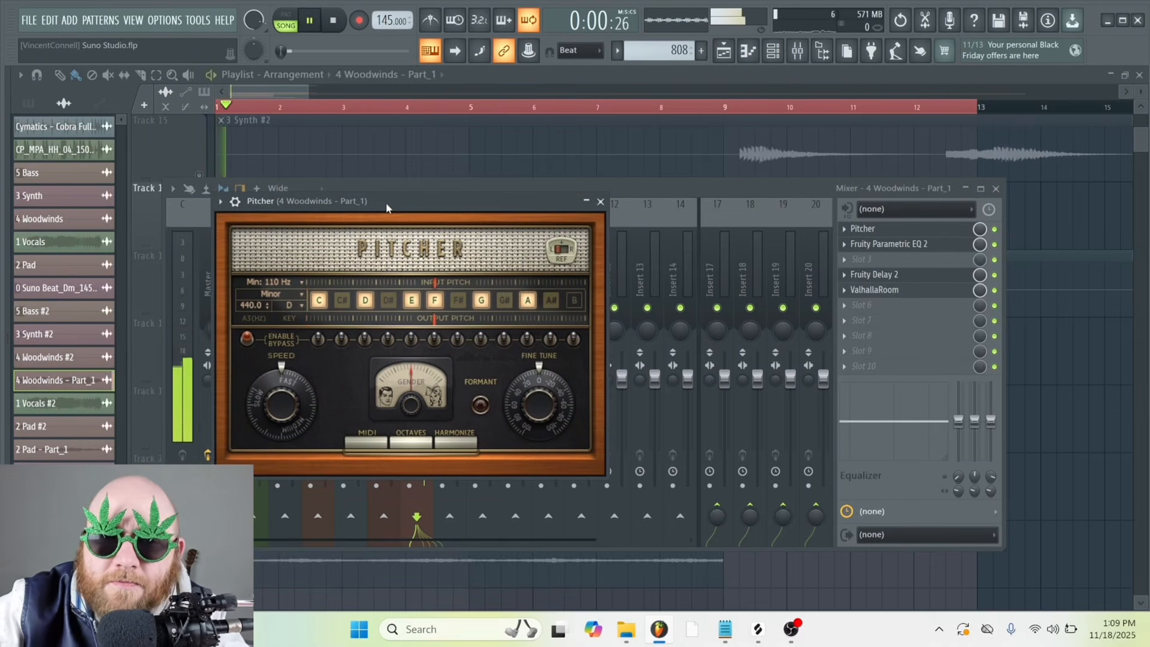
pyautogui.click(848, 229)
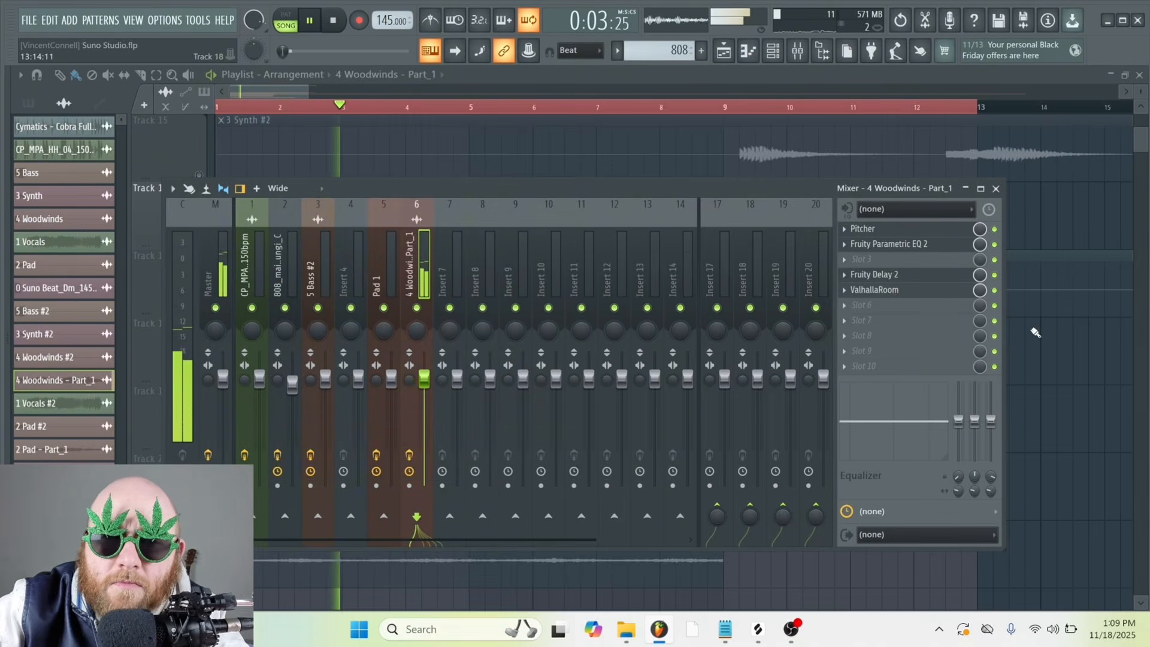
pyautogui.press('space')
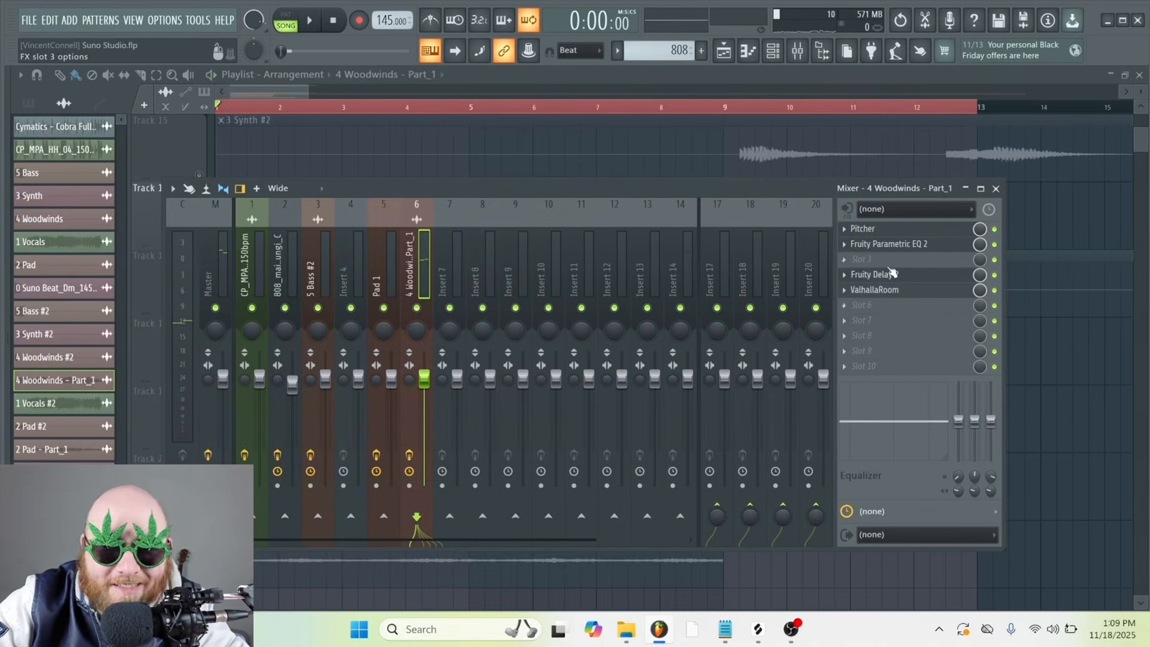
pyautogui.click(887, 246)
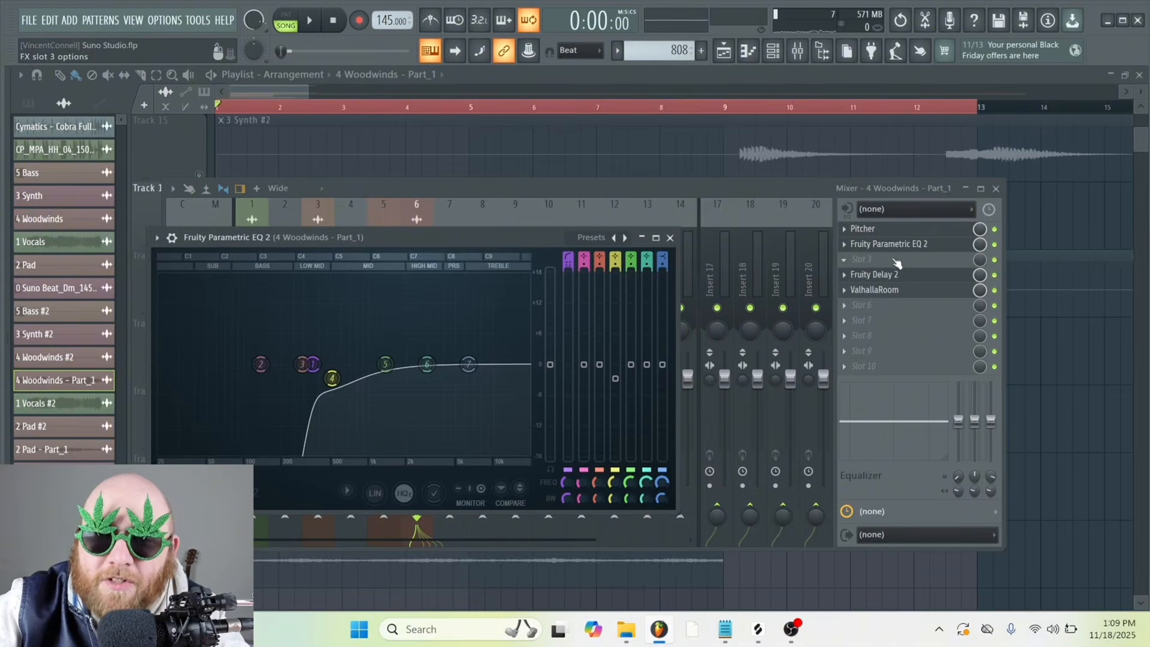
# Add Fruity Stereo Enhancer to slot 3 of the 4 Woodwinds - Part_1 mixer track
pyautogui.click(873, 185)
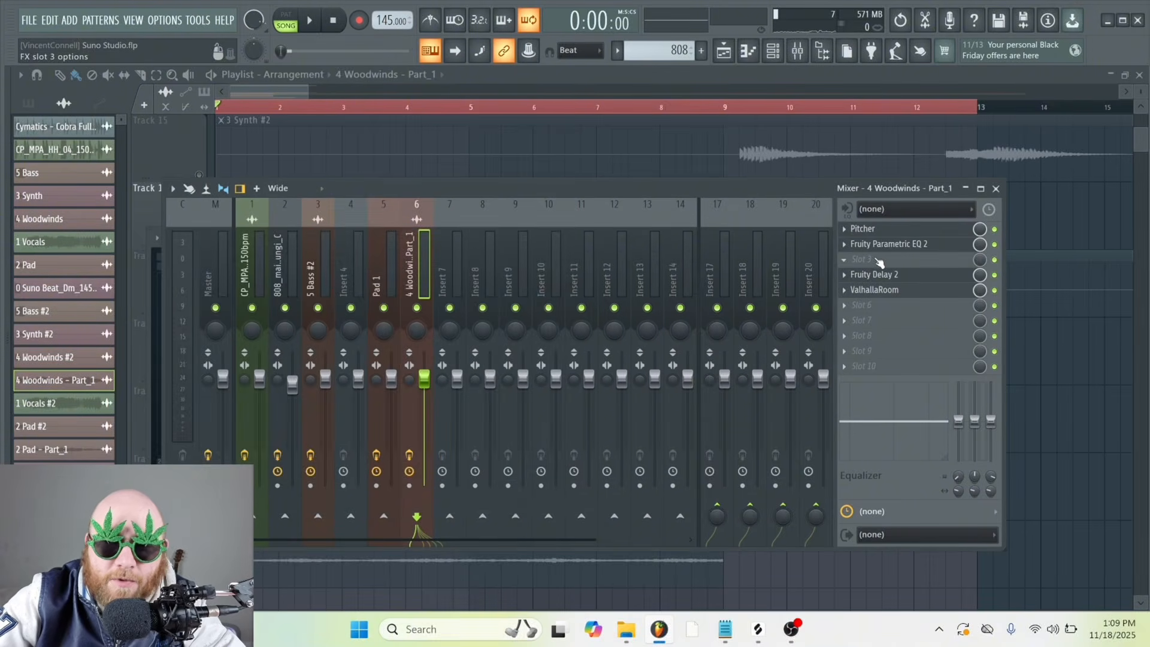
pyautogui.click(874, 259)
# Arm the 4 Woodwinds - Part_1 mixer track for recording and set up its render with a WAV bit depth of 24Bit int
pyautogui.click(409, 485)
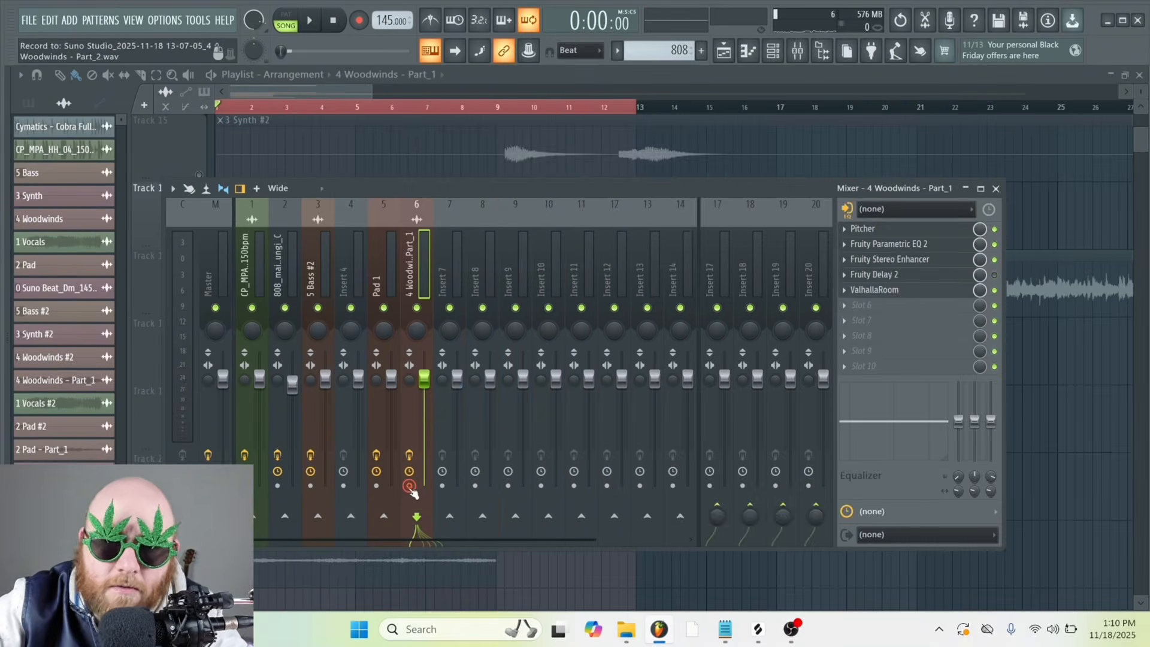
pyautogui.hotkey('alt', 'r')
pyautogui.click(518, 274)
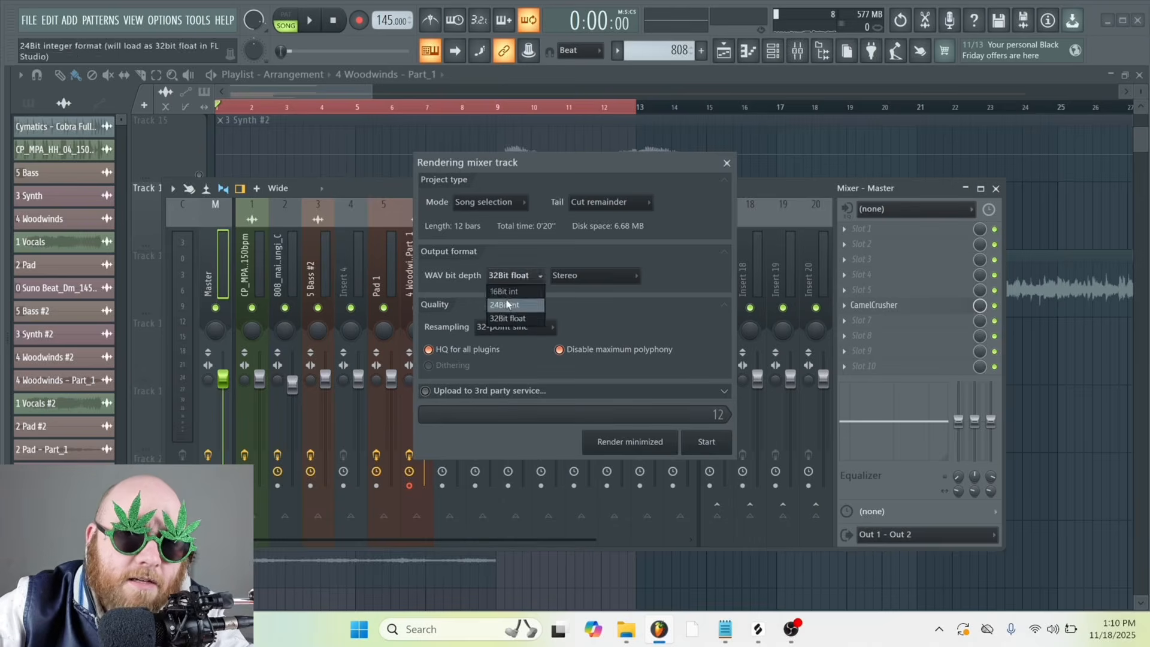
pyautogui.click(509, 303)
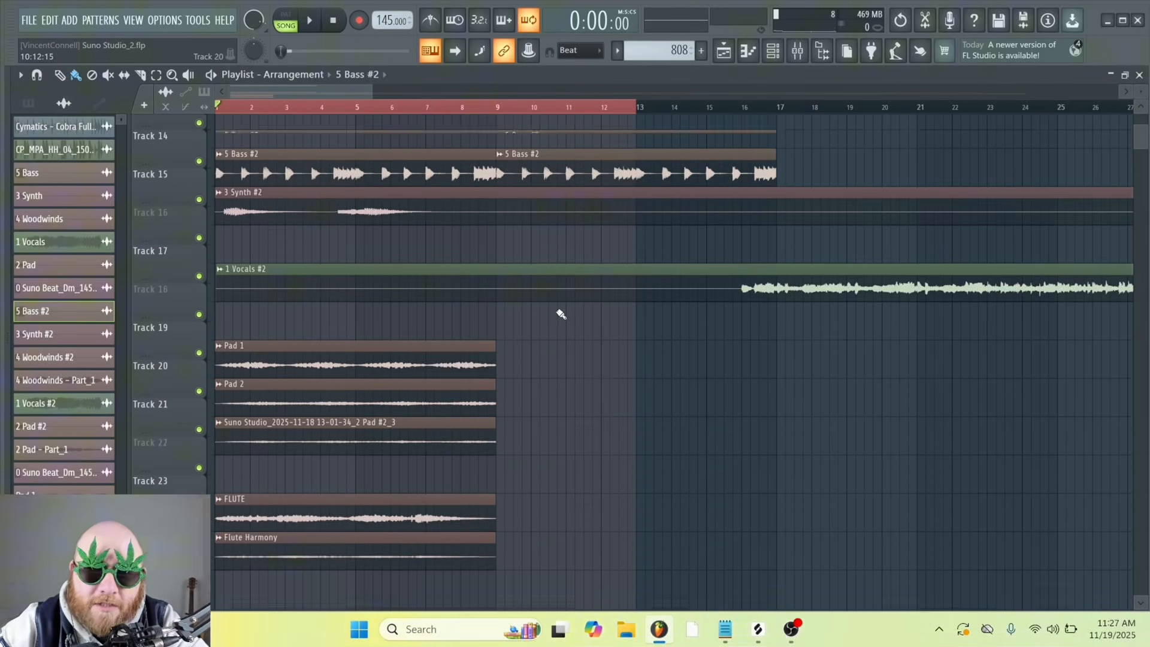
# Audition the 3 Synth #2 clip on Track 15 in solo and route it to mixer track 7
pyautogui.scroll(3, 561, 314)
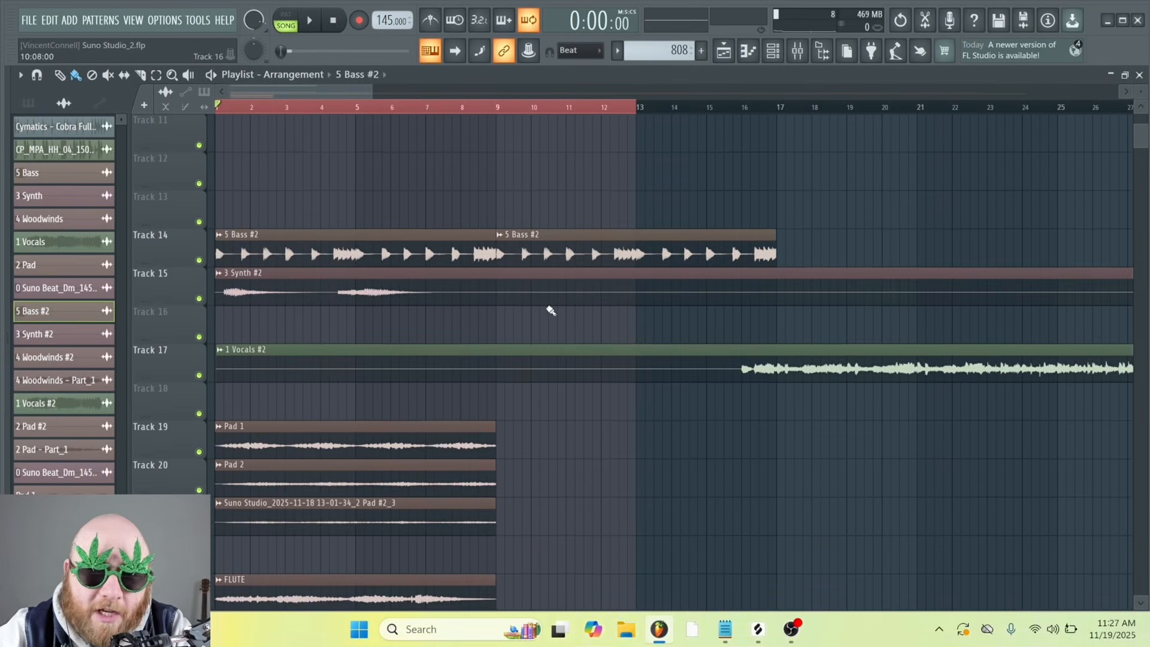
pyautogui.click(361, 294)
pyautogui.press('space')
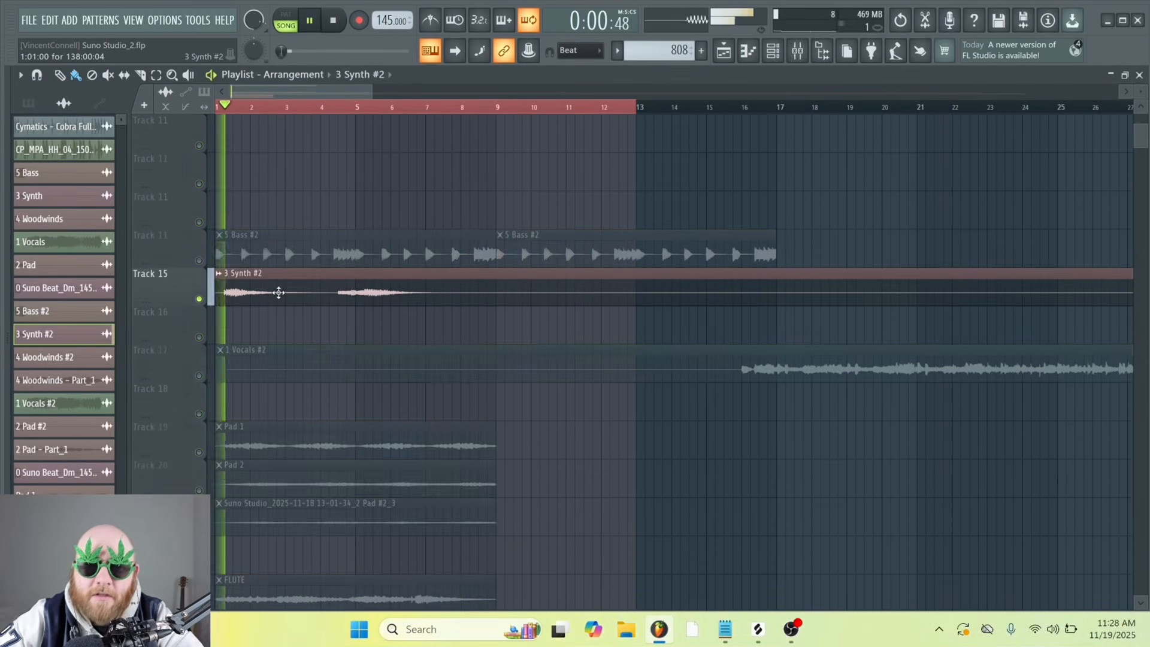
pyautogui.doubleClick(277, 290)
pyautogui.press('space')
pyautogui.hotkey('ctrl', 'l')
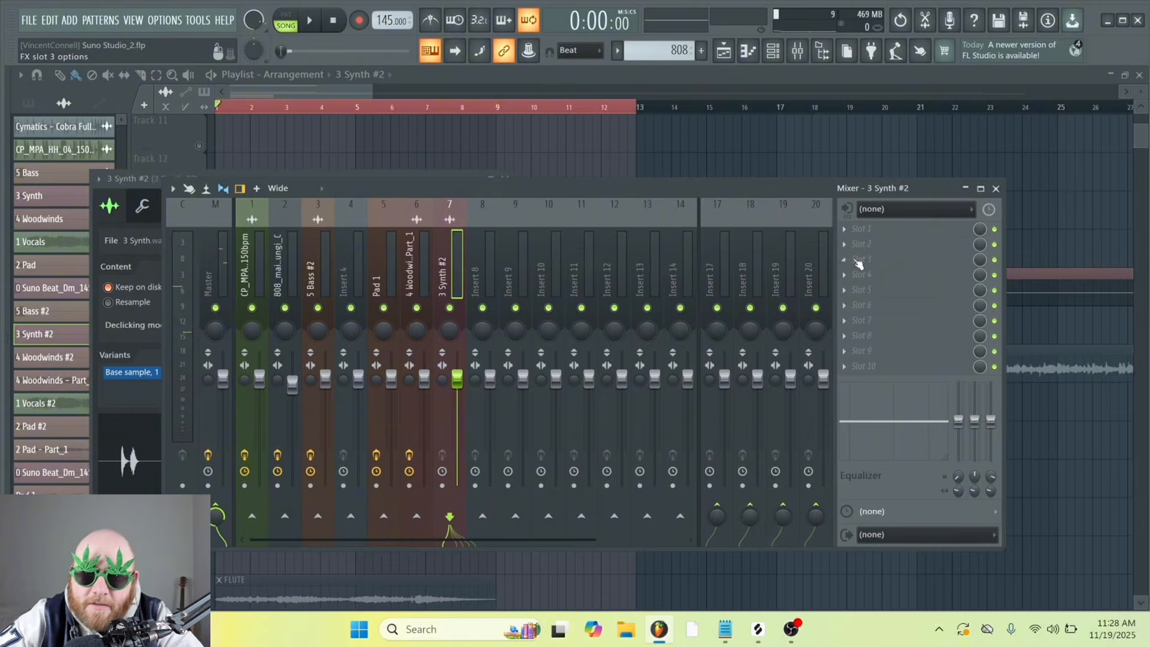
# Insert Fruity Parametric EQ 2 in slot 1 of the synth's mixer track, high-pass its lows and cut band 3 about 8.4 dB near 168 Hz
pyautogui.click(861, 229)
pyautogui.moveTo(539, 124)
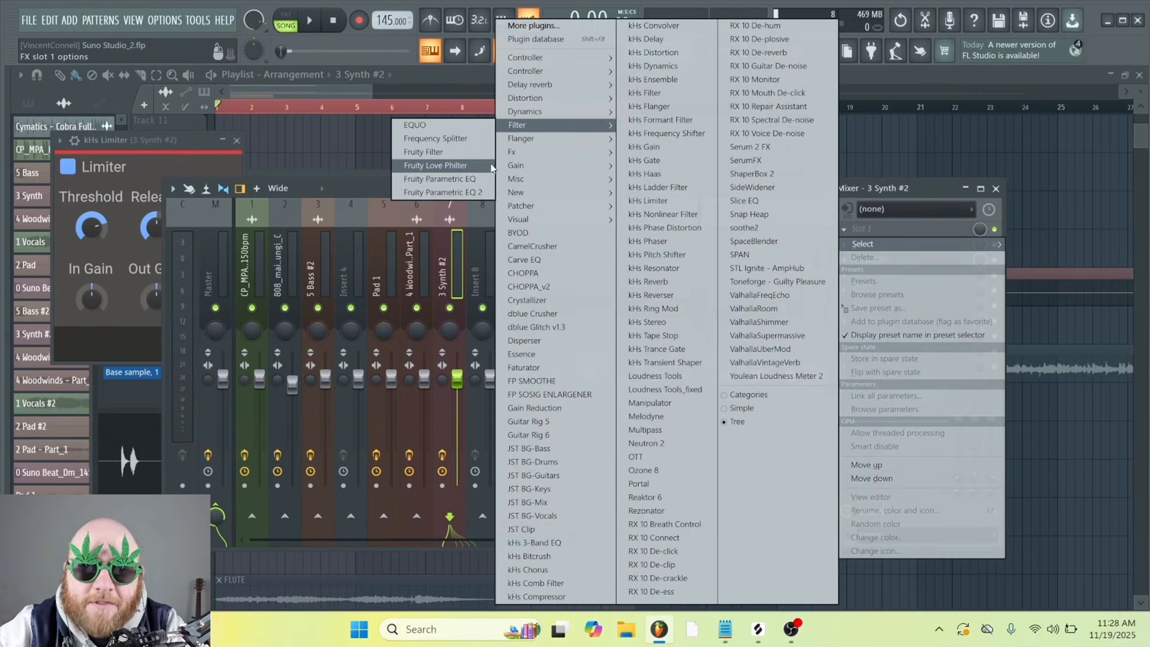
pyautogui.click(483, 194)
pyautogui.rightClick(84, 229)
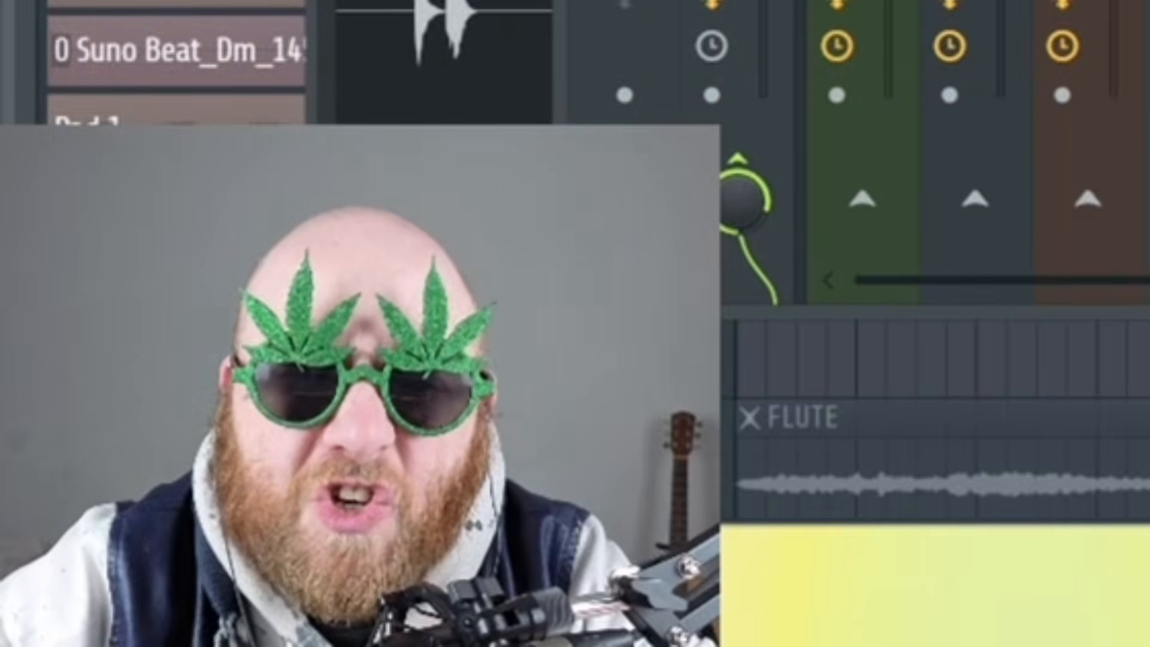
pyautogui.press('space')
pyautogui.moveTo(83, 228); pyautogui.dragTo(138, 229)
pyautogui.moveTo(166, 228); pyautogui.dragTo(137, 271)
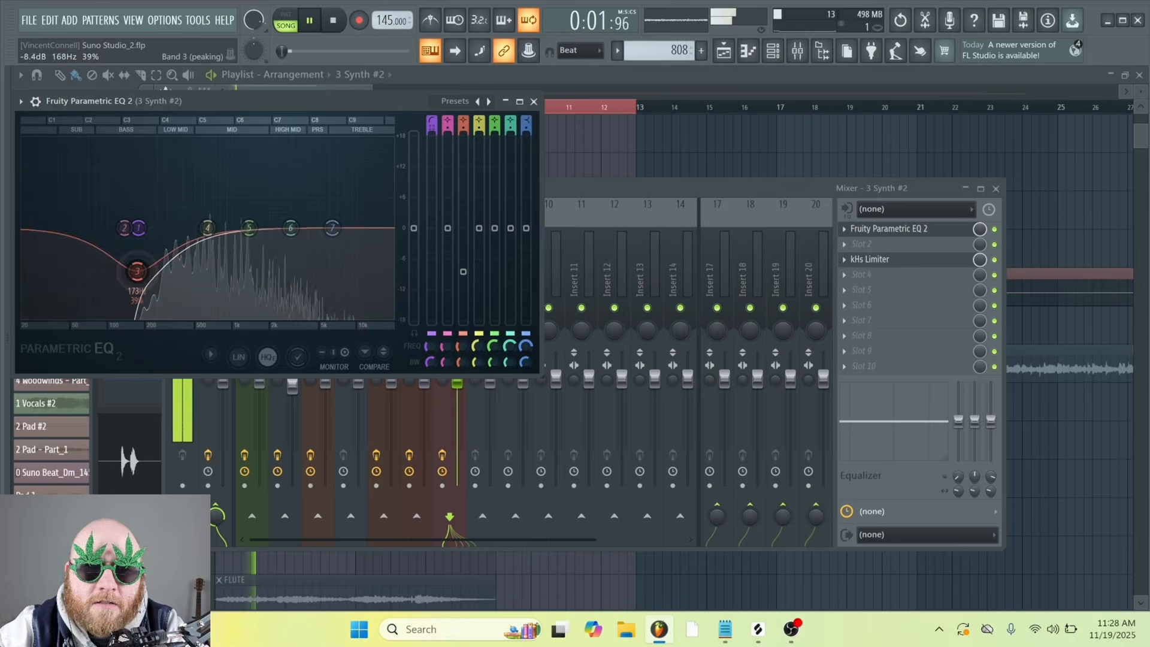
pyautogui.press('space')
# Insert Fruity Delay 2 in slot 2 of the 3 Synth #2 mixer track
pyautogui.click(861, 244)
pyautogui.moveTo(530, 85)
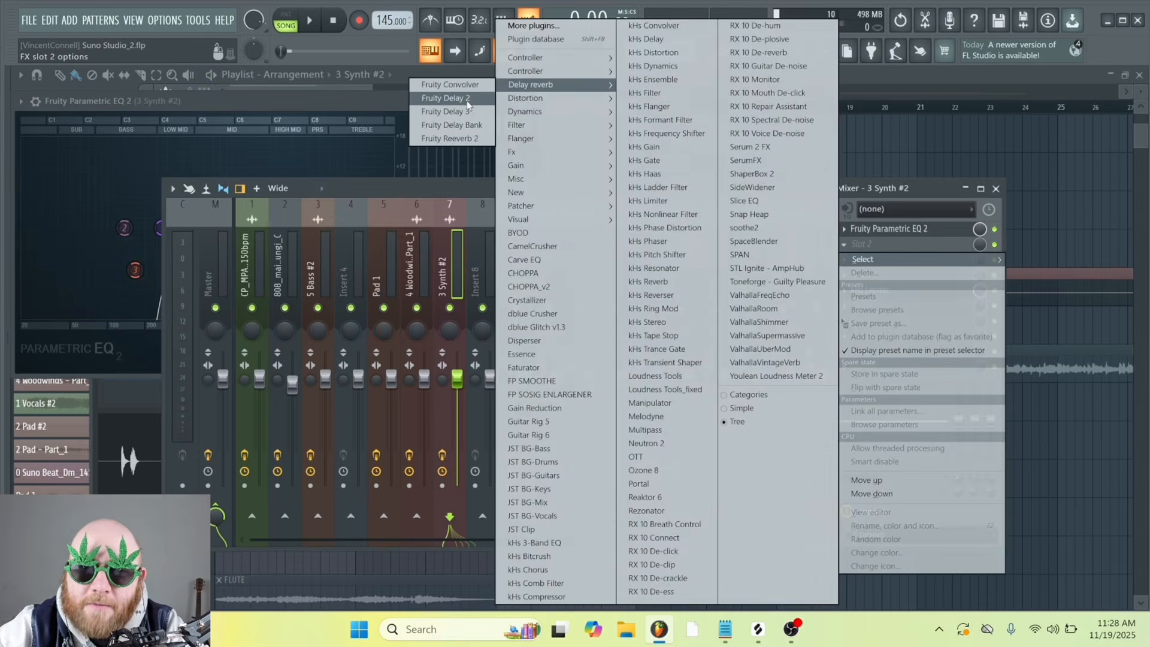
pyautogui.click(446, 98)
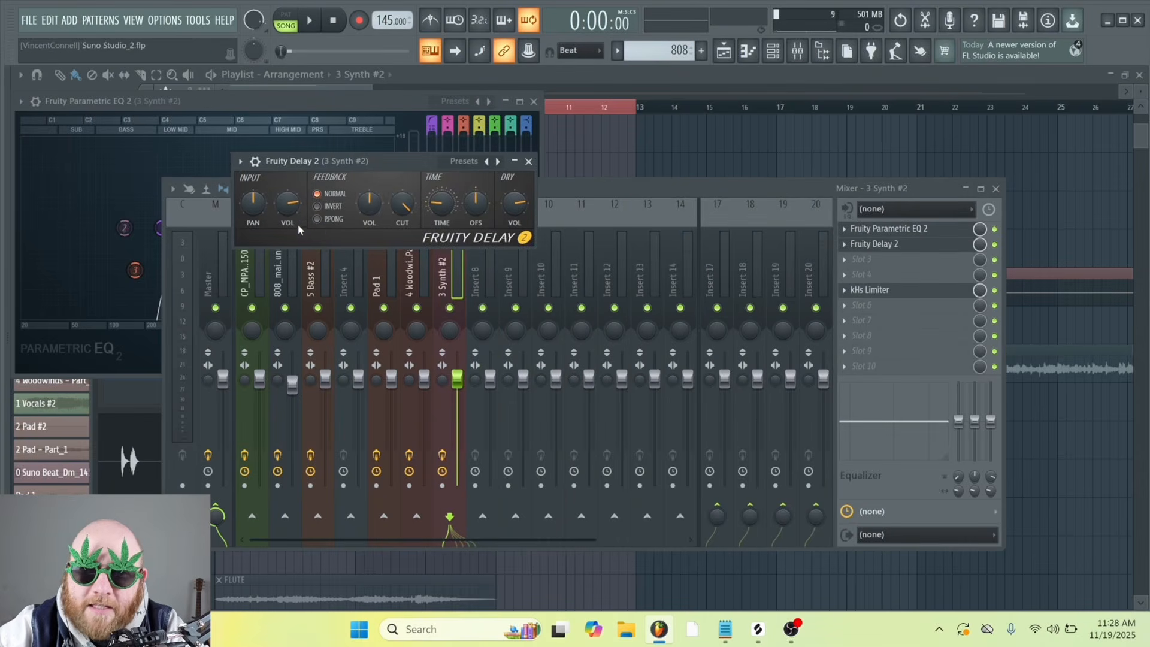
# Copy Fruity Delay 2 into slot 3 of the synth track, using ping-pong feedback, left input pan and 61% input volume
pyautogui.click(932, 291)
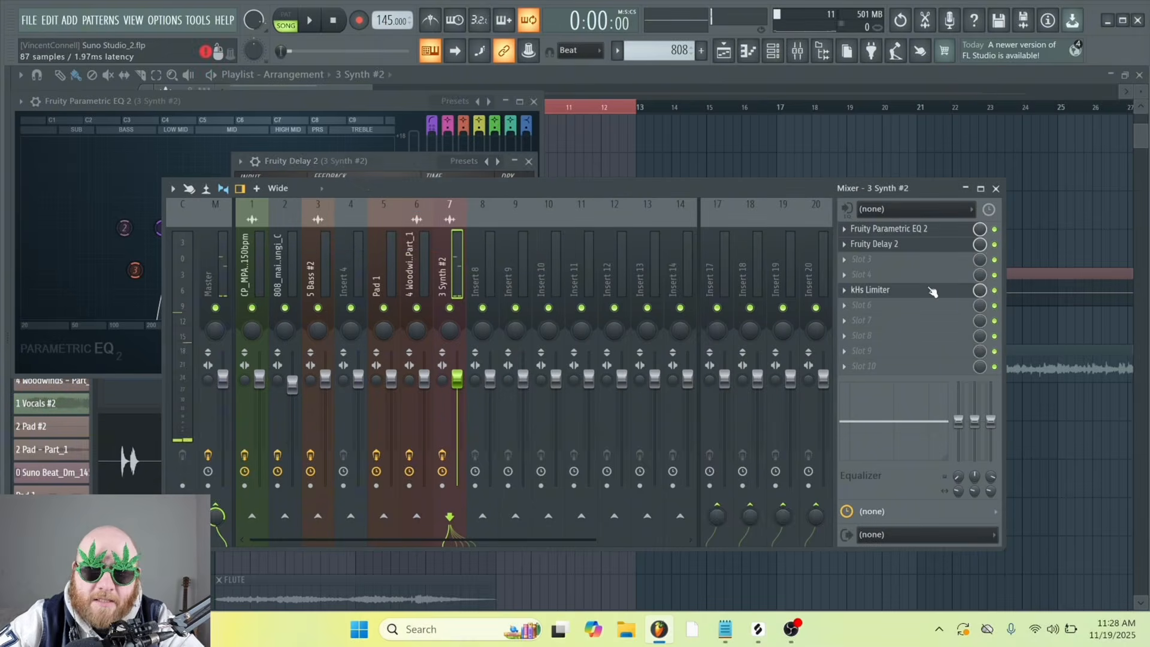
pyautogui.click(844, 246)
pyautogui.moveTo(887, 323); pyautogui.dragTo(864, 260)
pyautogui.click(882, 261)
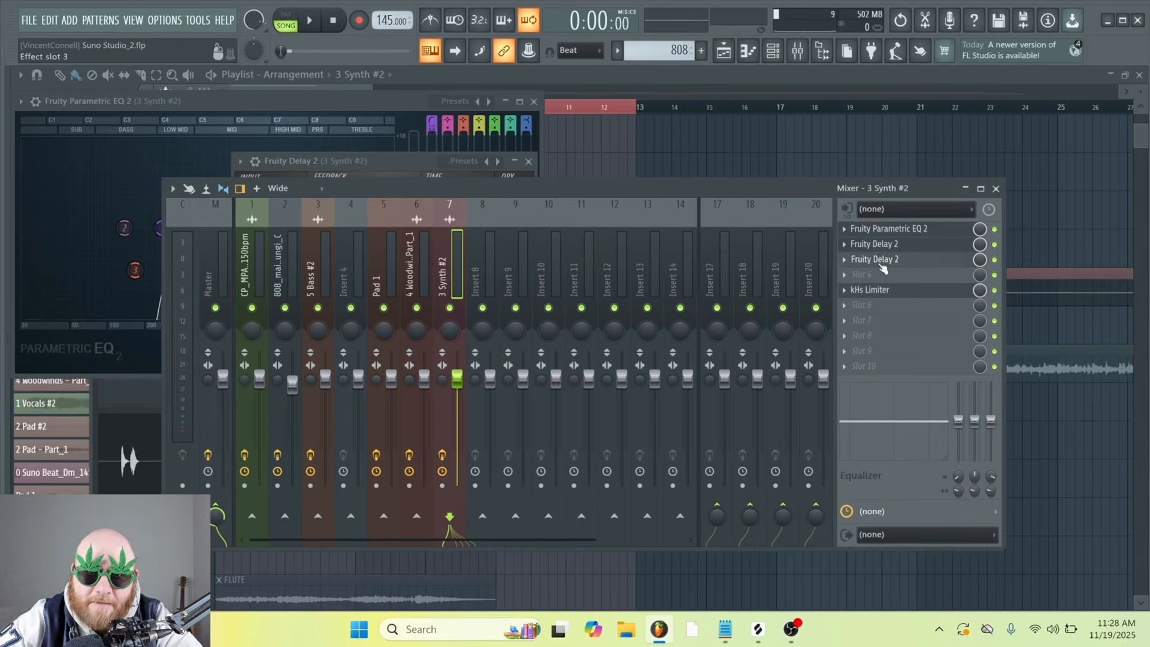
pyautogui.click(882, 261)
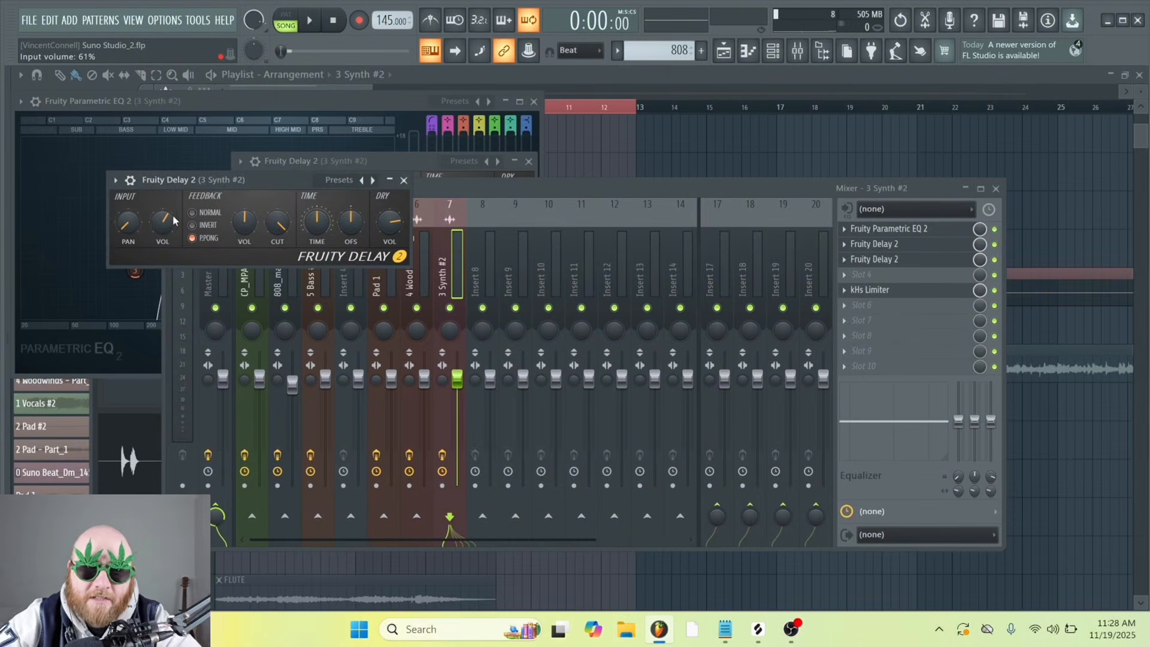
pyautogui.moveTo(226, 180); pyautogui.dragTo(254, 190)
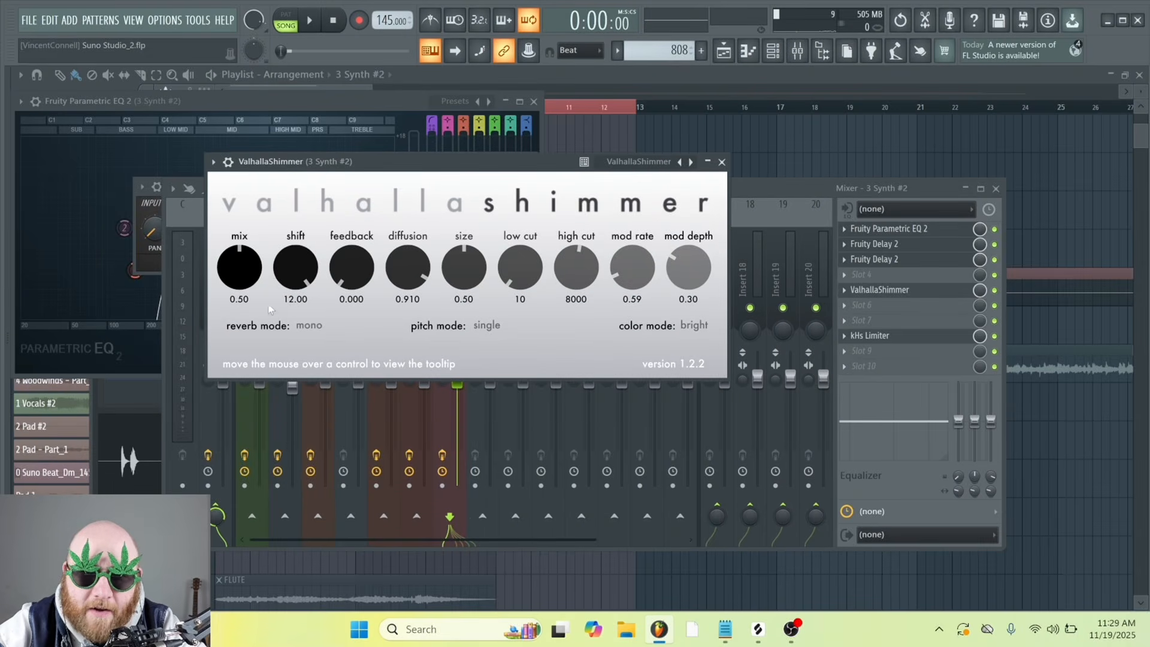
# Set the synth's ValhallaShimmer to mix 0.26, reverb mode bigStereo, size 1.00, high cut 15000, low cut 330 and color mode dark
pyautogui.moveTo(249, 267); pyautogui.dragTo(257, 302)
pyautogui.click(300, 328)
pyautogui.click(341, 358)
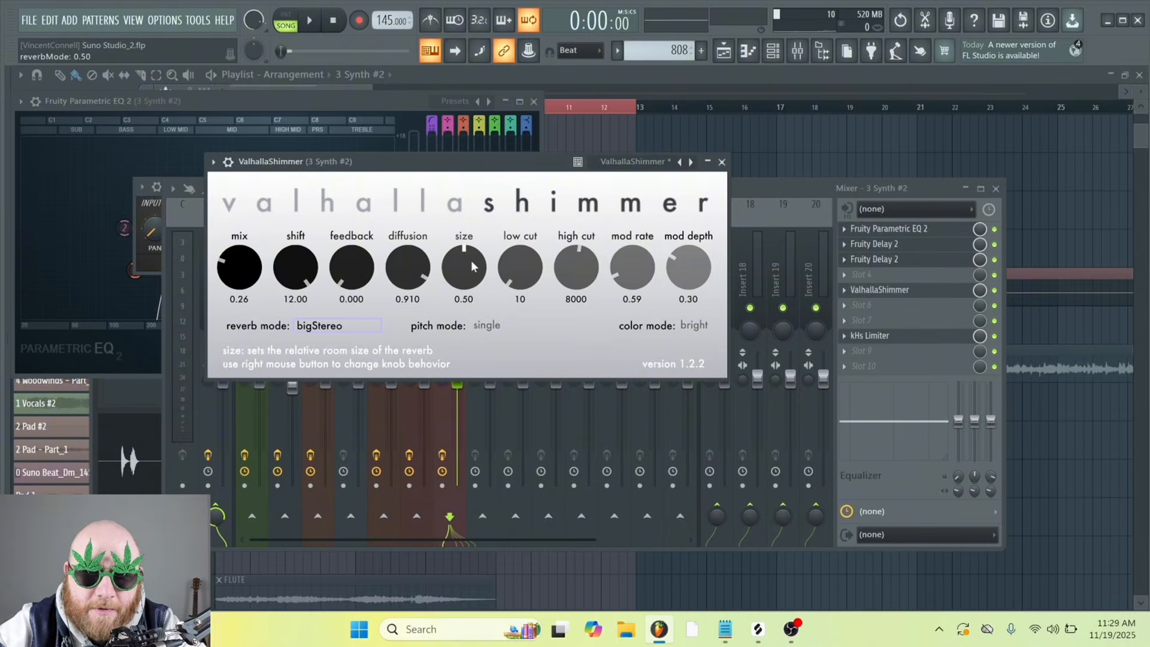
pyautogui.moveTo(472, 263); pyautogui.dragTo(471, 176)
pyautogui.moveTo(584, 264); pyautogui.dragTo(600, 157)
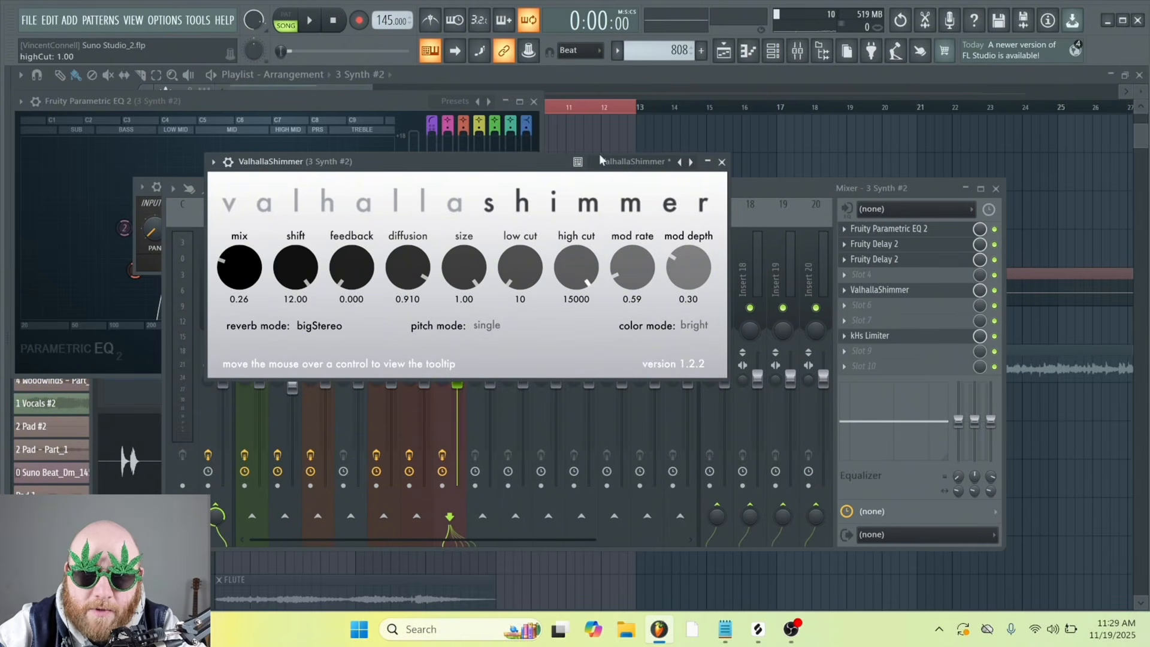
pyautogui.moveTo(527, 266); pyautogui.dragTo(529, 227)
pyautogui.click(690, 338)
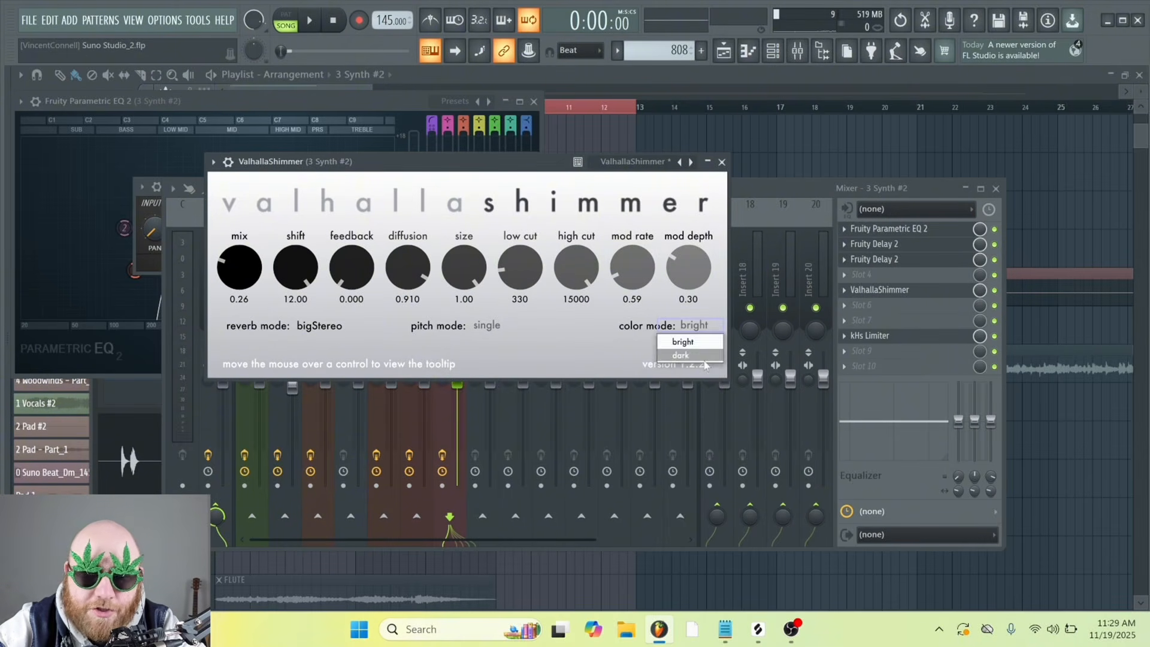
pyautogui.click(694, 350)
# Reduce the ValhallaShimmer mix to 0.18, play the synth and fine-tune the mix while listening
pyautogui.moveTo(473, 169); pyautogui.dragTo(496, 178)
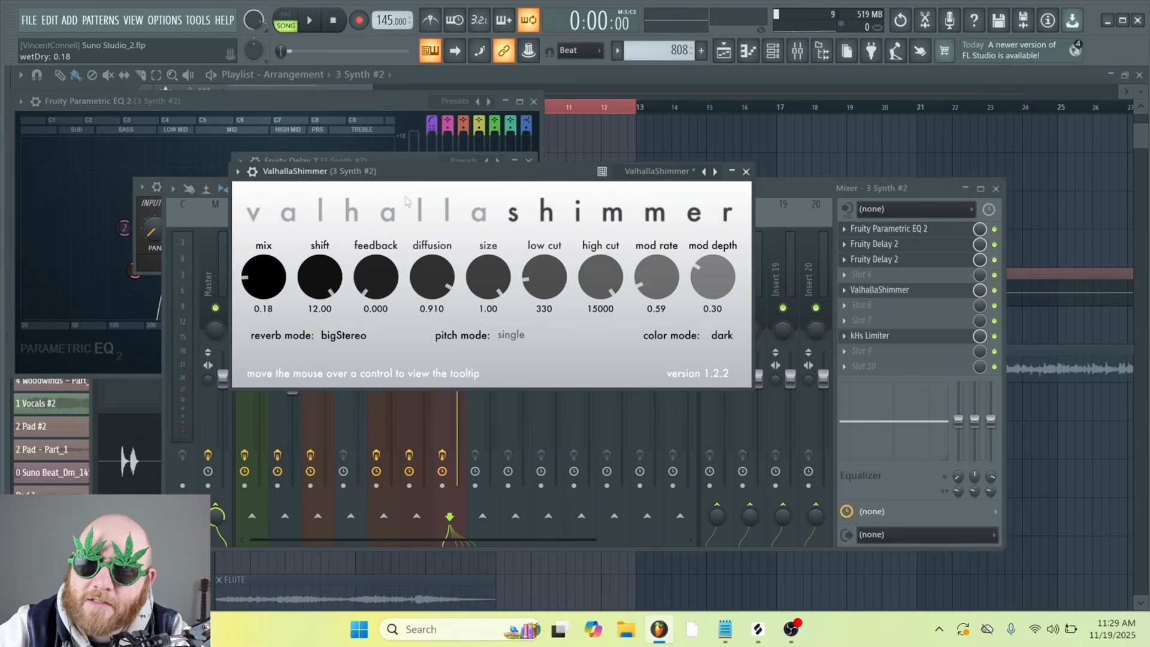
pyautogui.moveTo(406, 173); pyautogui.dragTo(424, 175)
pyautogui.moveTo(494, 179); pyautogui.dragTo(510, 184)
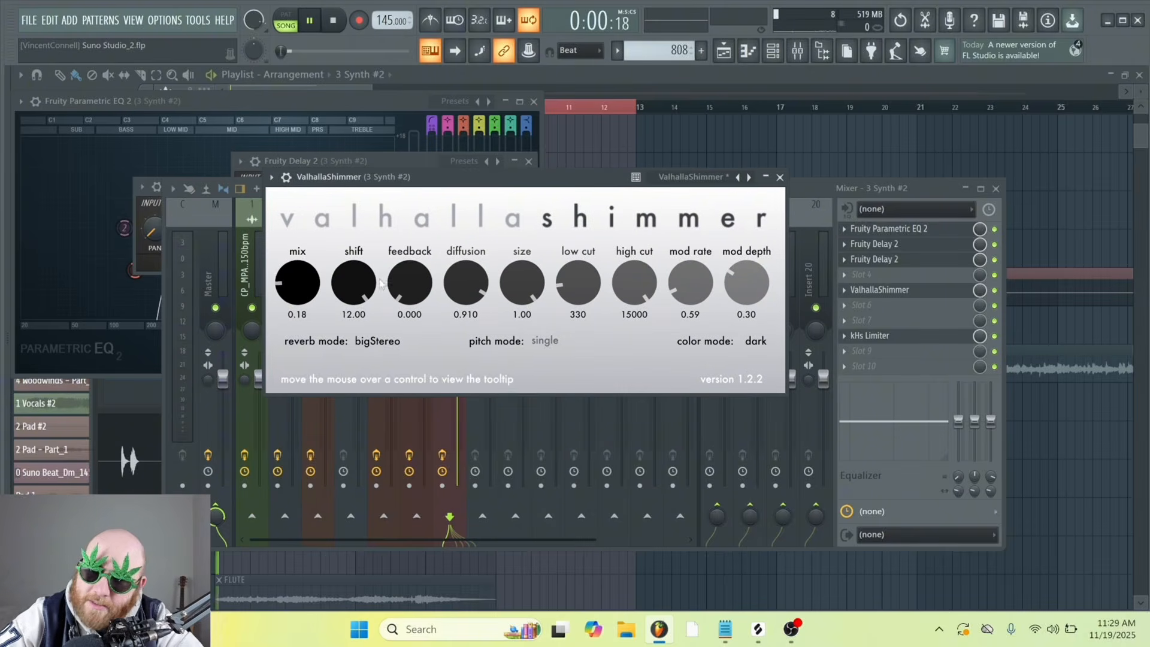
pyautogui.press('space')
pyautogui.moveTo(298, 282); pyautogui.dragTo(305, 259)
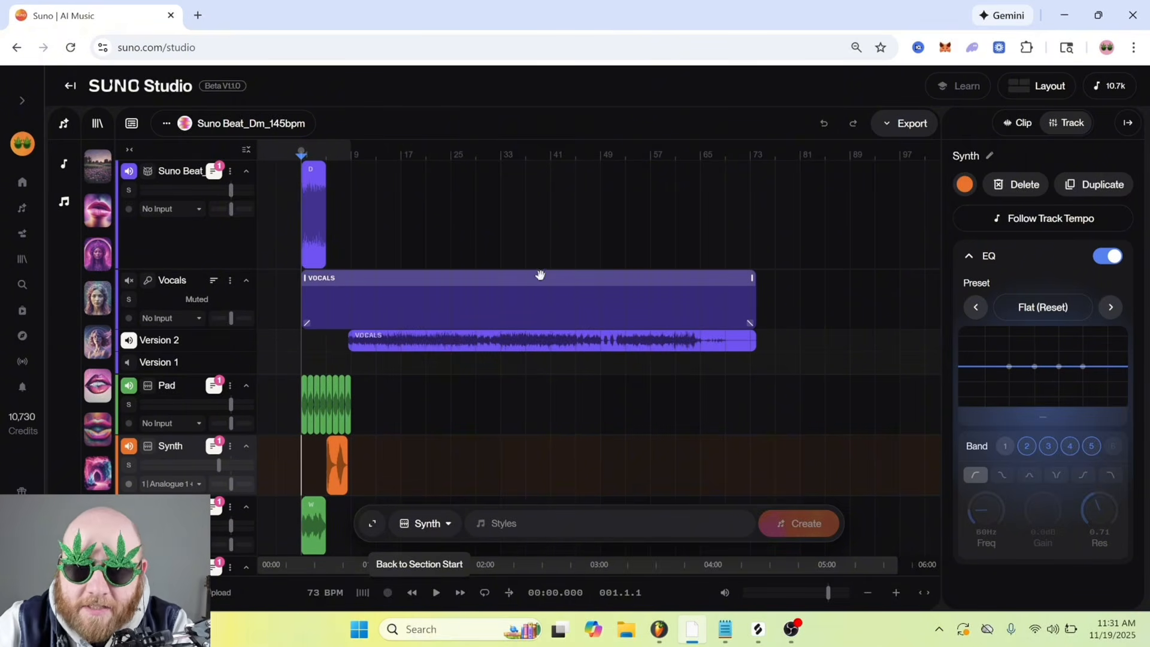
# Listen to the Suno Beat_Dm_145bpm project in Suno Studio and to the arrangement in FL Studio
pyautogui.click(436, 592)
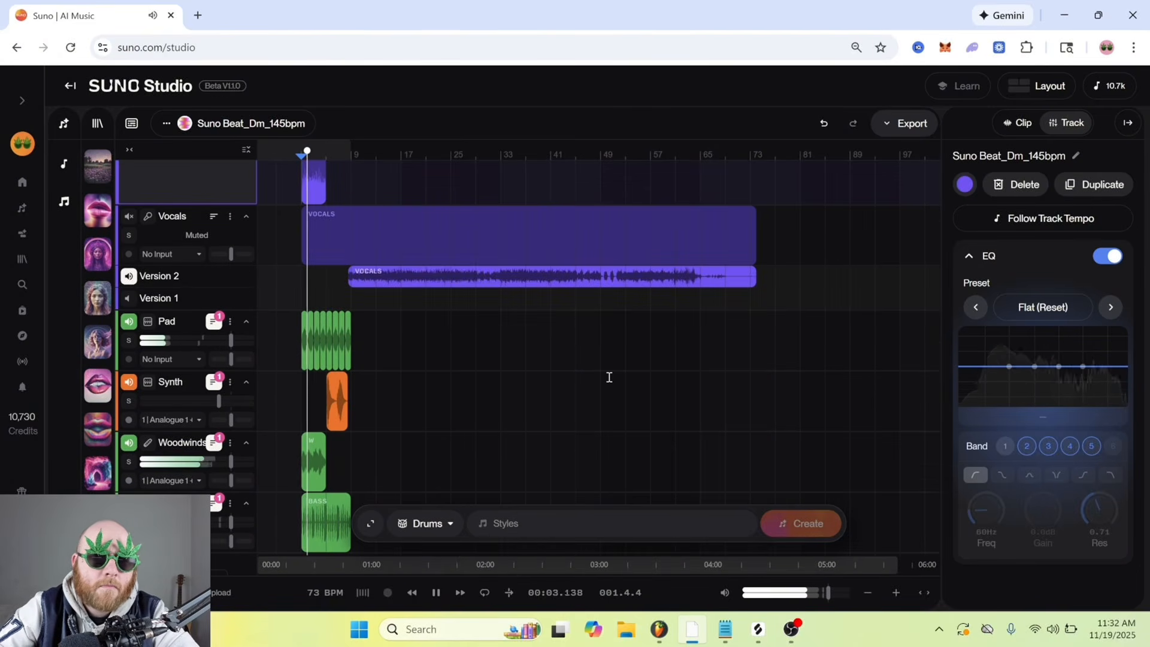
pyautogui.press('space')
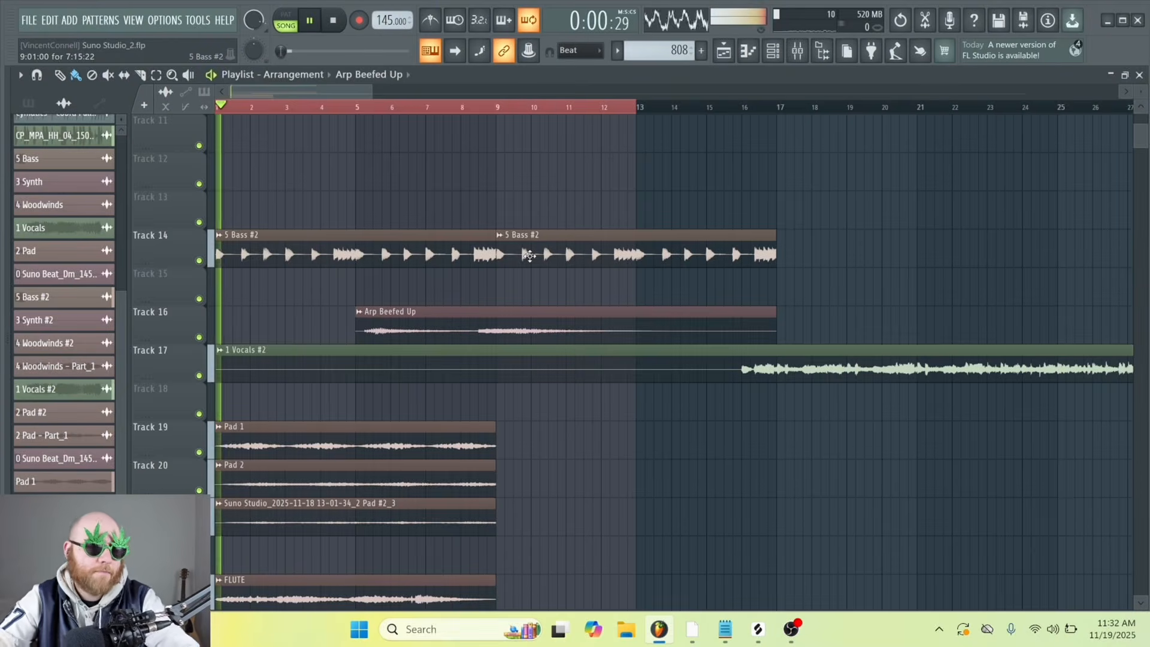